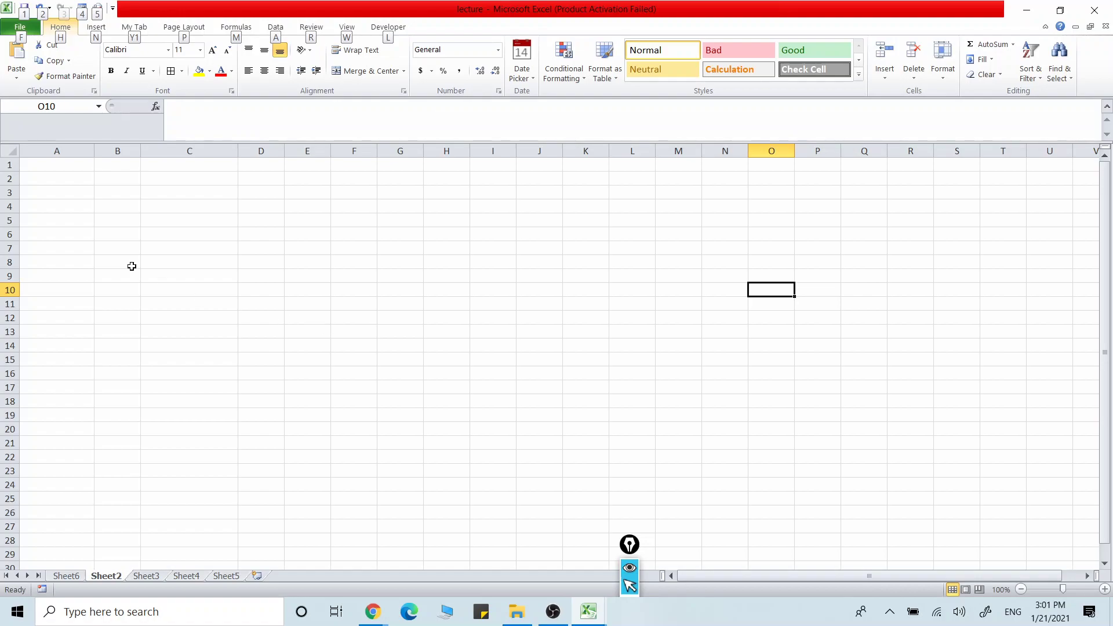
- Enter the heading "Month" in cell A2
click(289, 279)
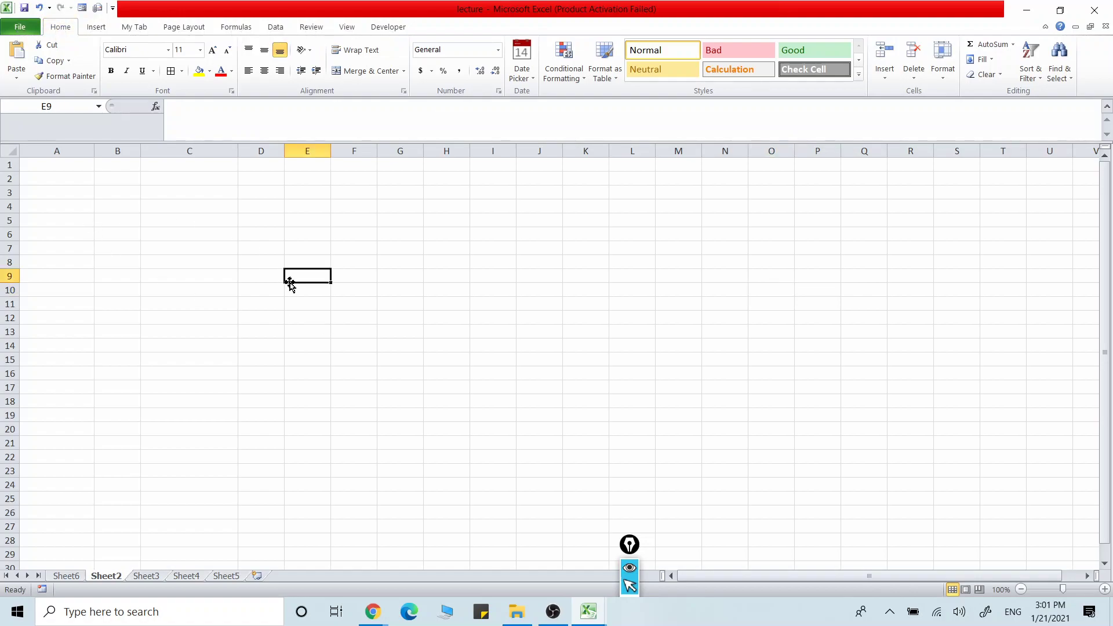
click(72, 176)
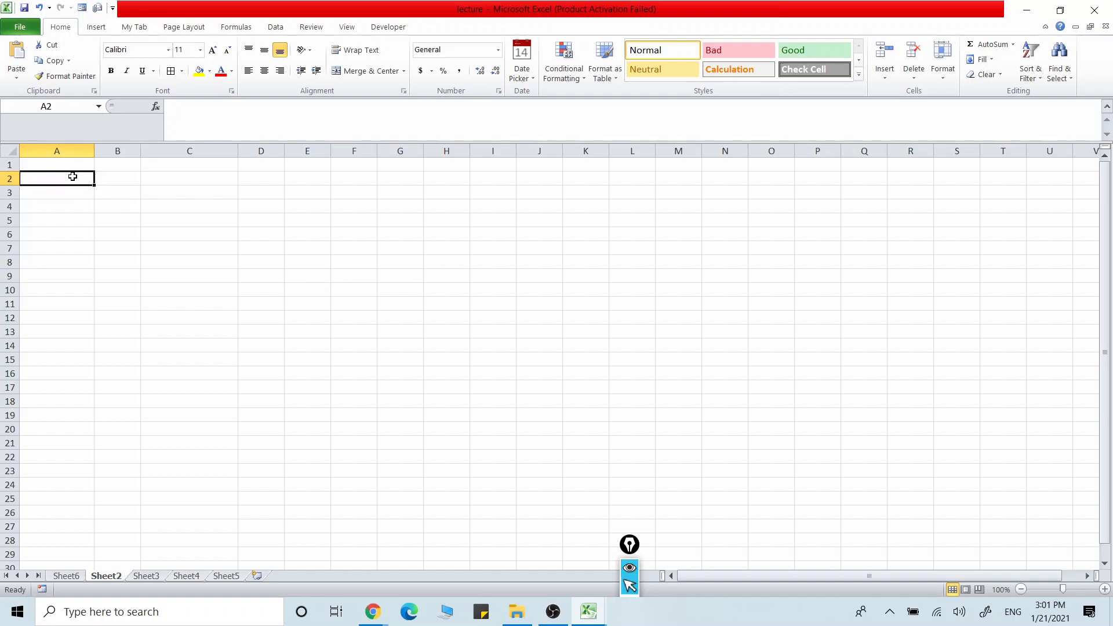
click(69, 202)
click(81, 179)
double_click(81, 180)
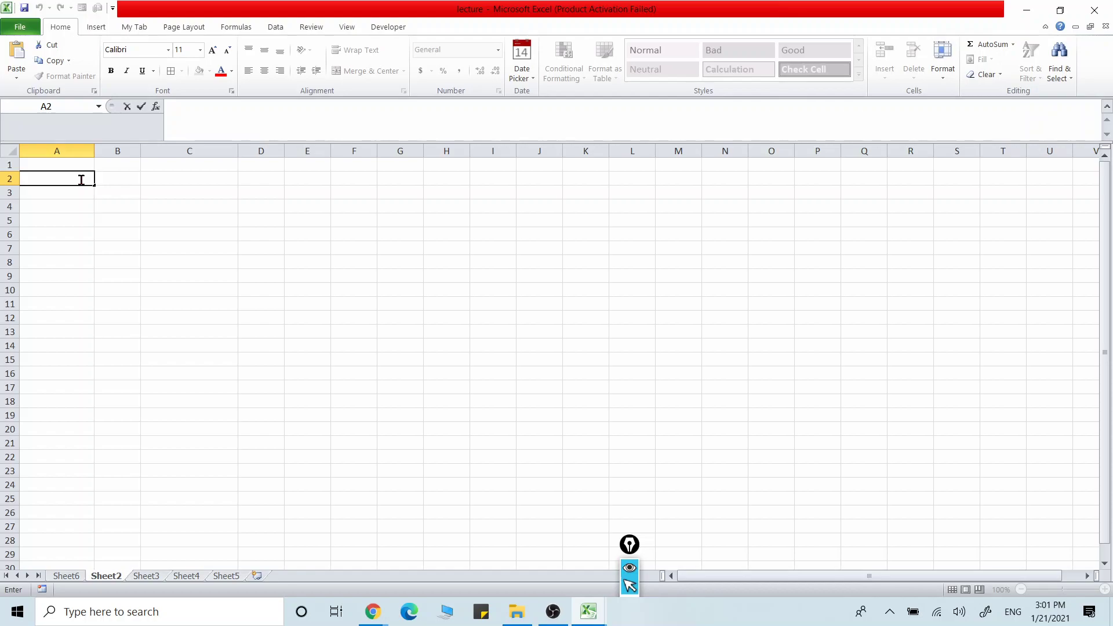
text(Month)
click(120, 175)
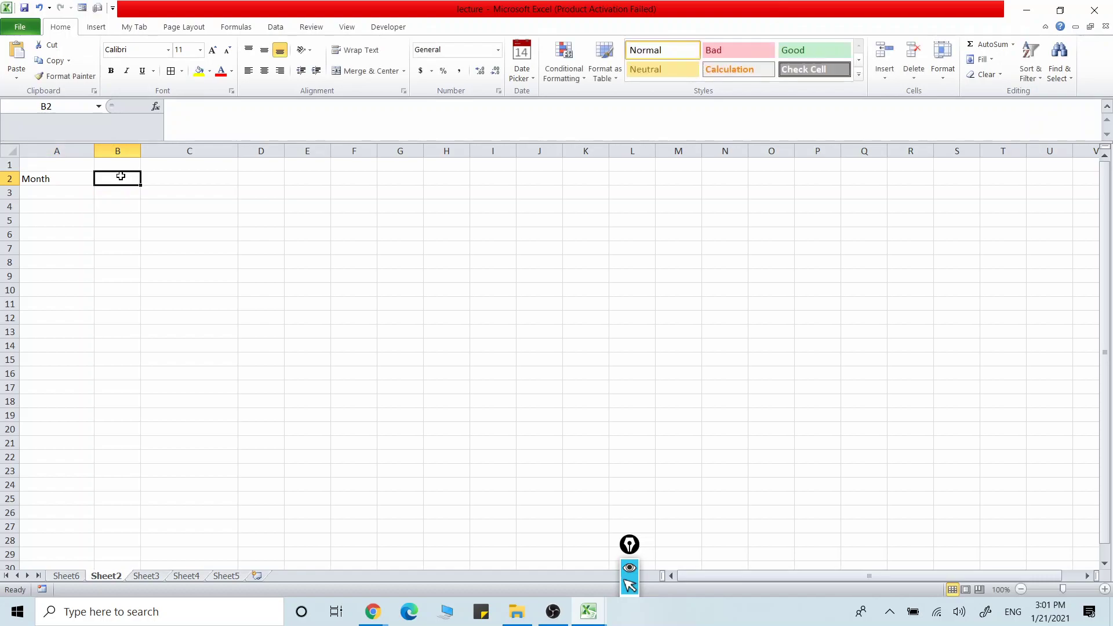
- Enter the heading "Product A Sales" in cell B2 and widen column B to fit it
click(50, 180)
click(112, 178)
text(Pr)
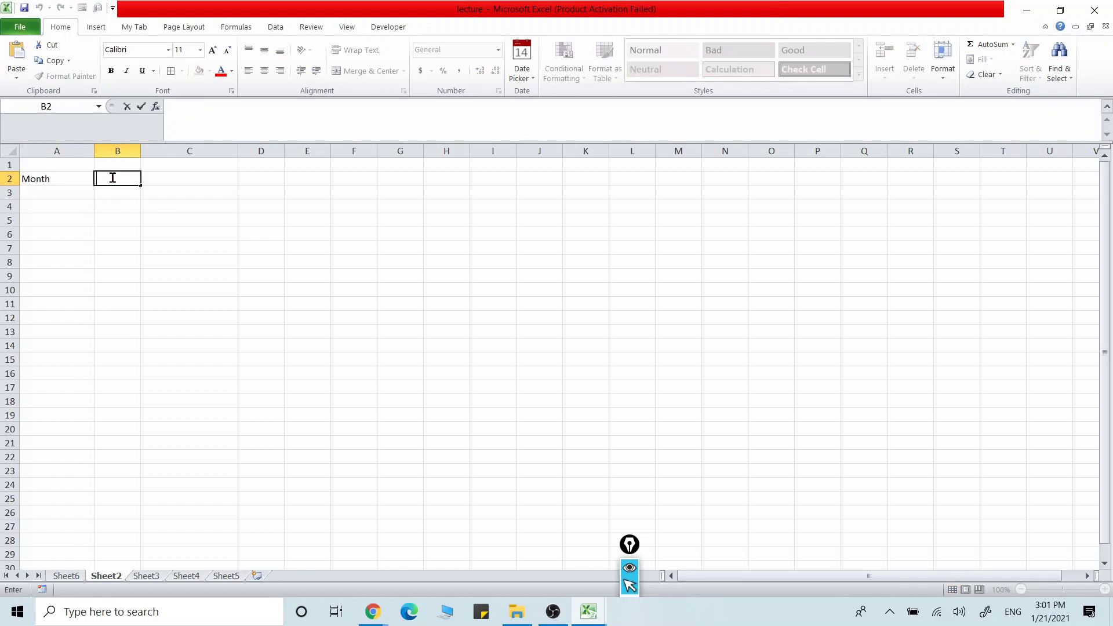
text(oduct A Sales)
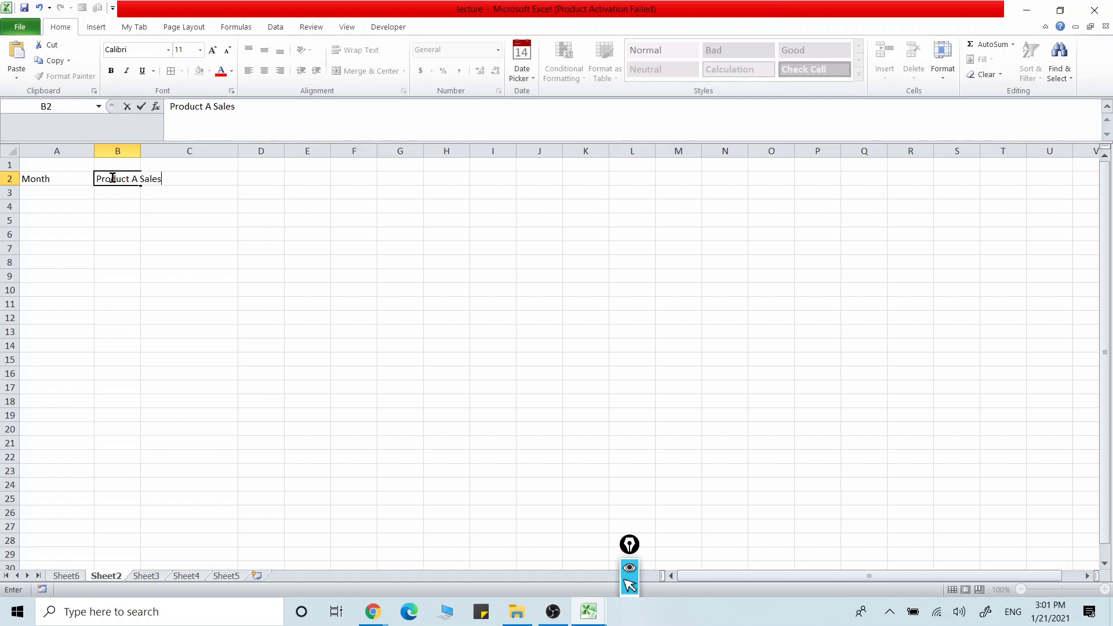
click(184, 218)
drag(141, 152, 175, 152)
- Copy the B2 heading into C2 and edit the copy to read "Product B Sales"
click(161, 176)
key(ctrl+c)
click(225, 179)
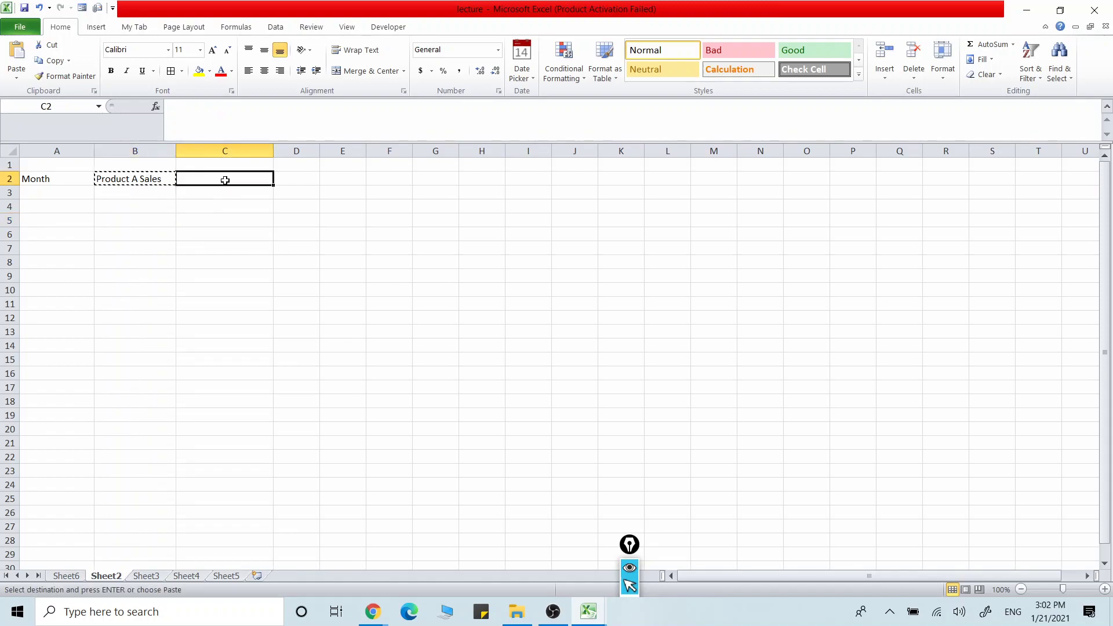
key(ctrl+v)
double_click(221, 181)
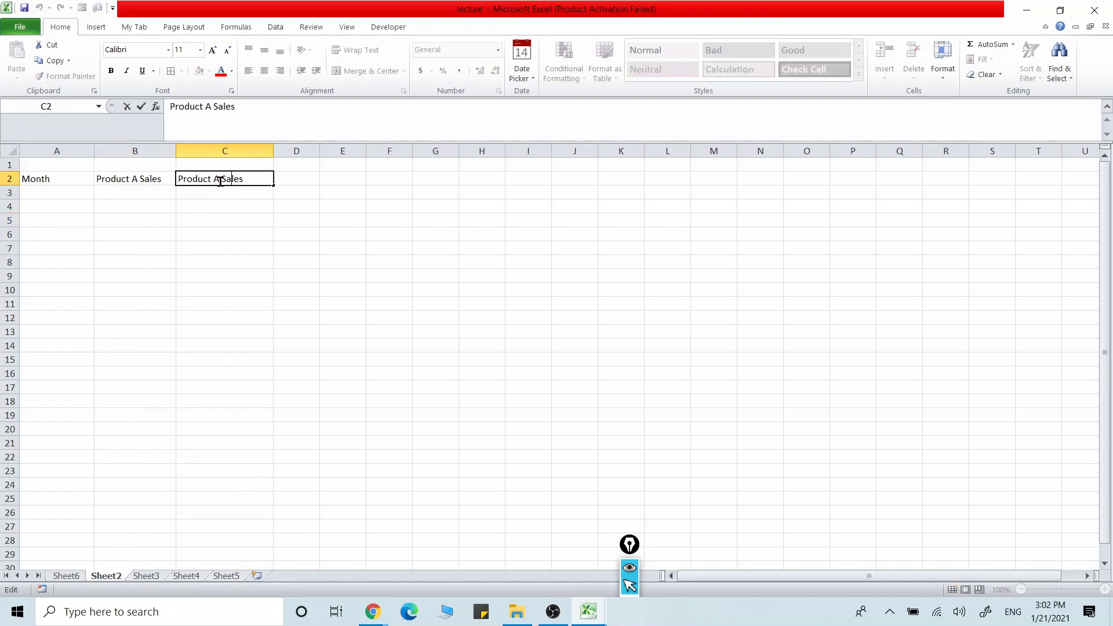
key(BackSpace)
text(B)
click(338, 245)
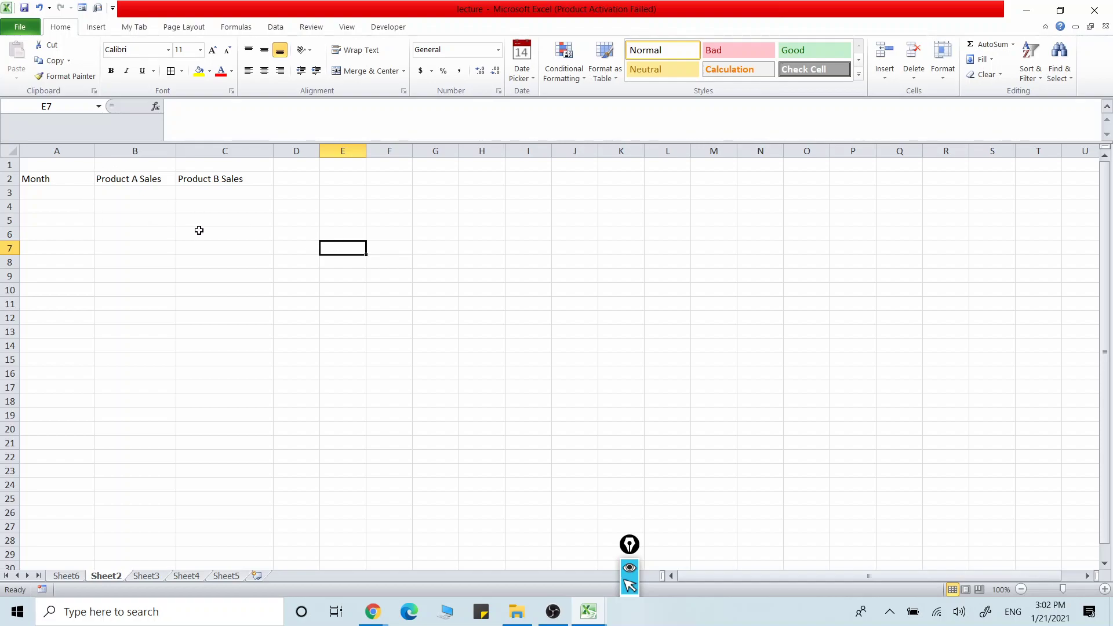
- Enter January in A3 and February in A4 under the Month heading
click(138, 194)
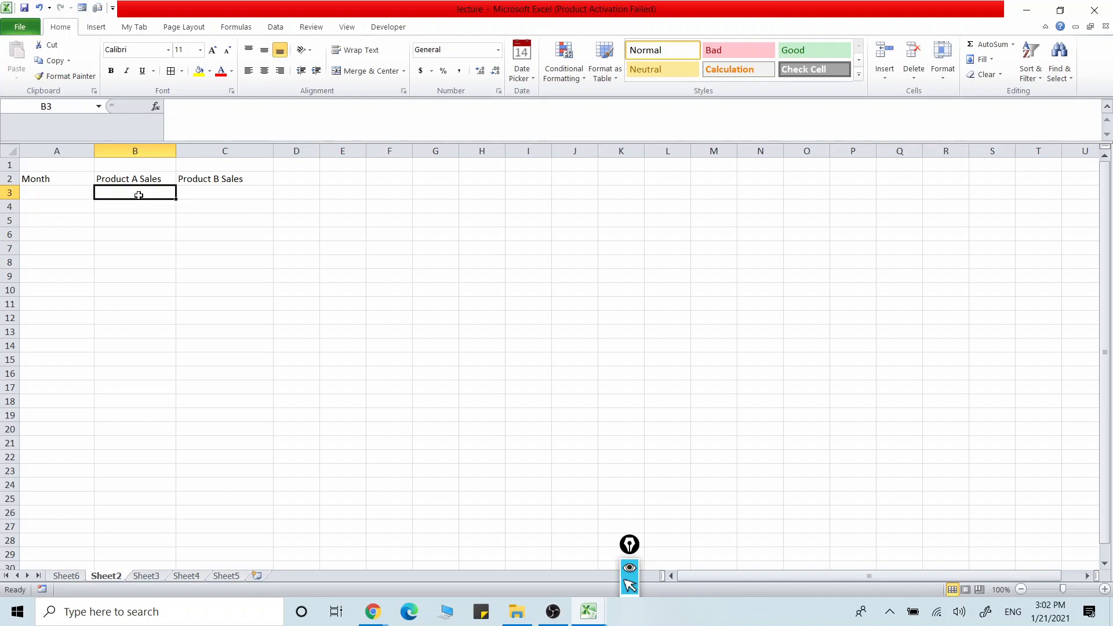
click(61, 180)
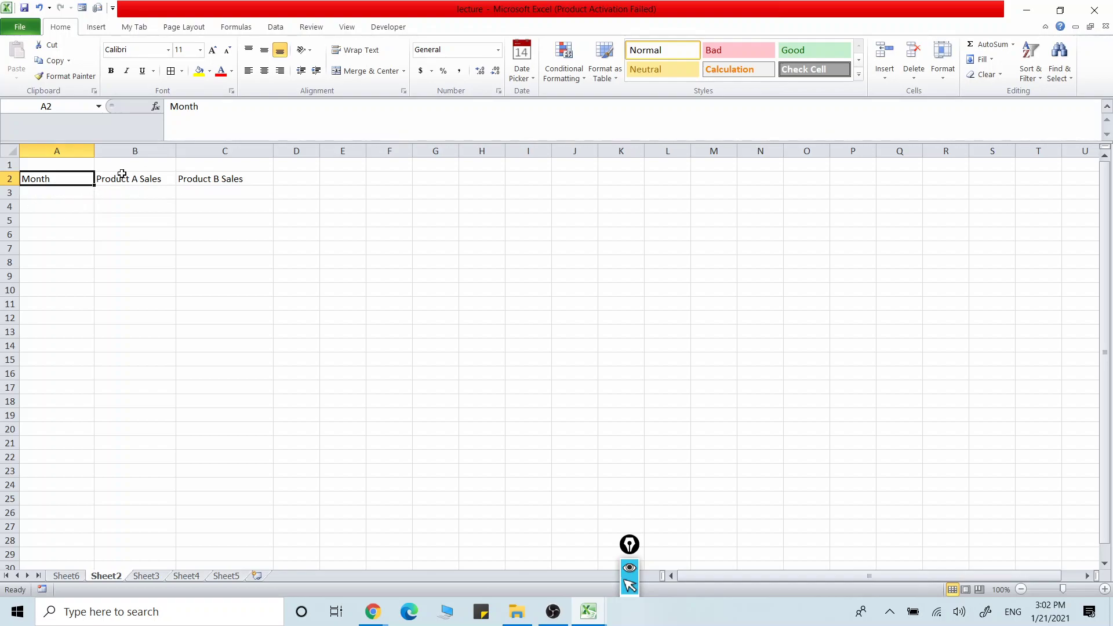
click(61, 196)
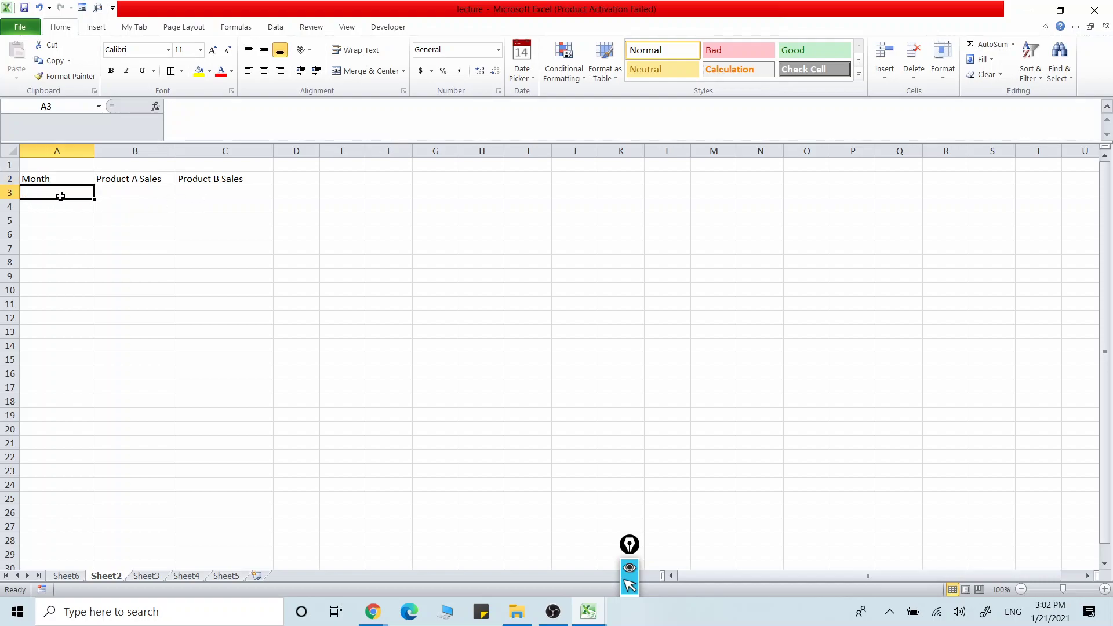
text(Ja)
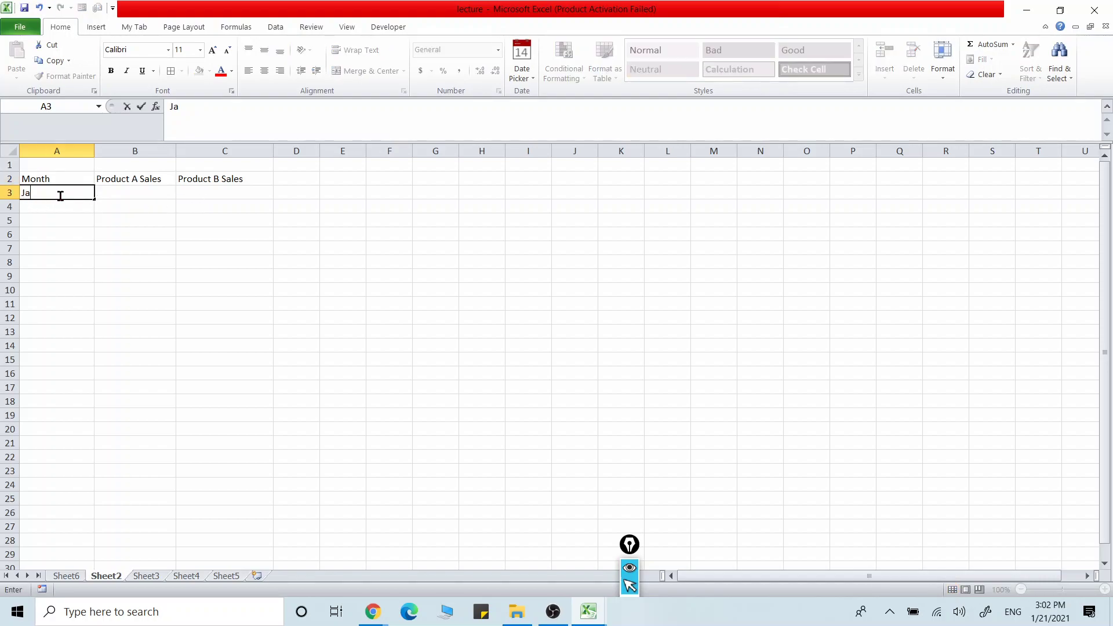
text(nuary)
click(56, 205)
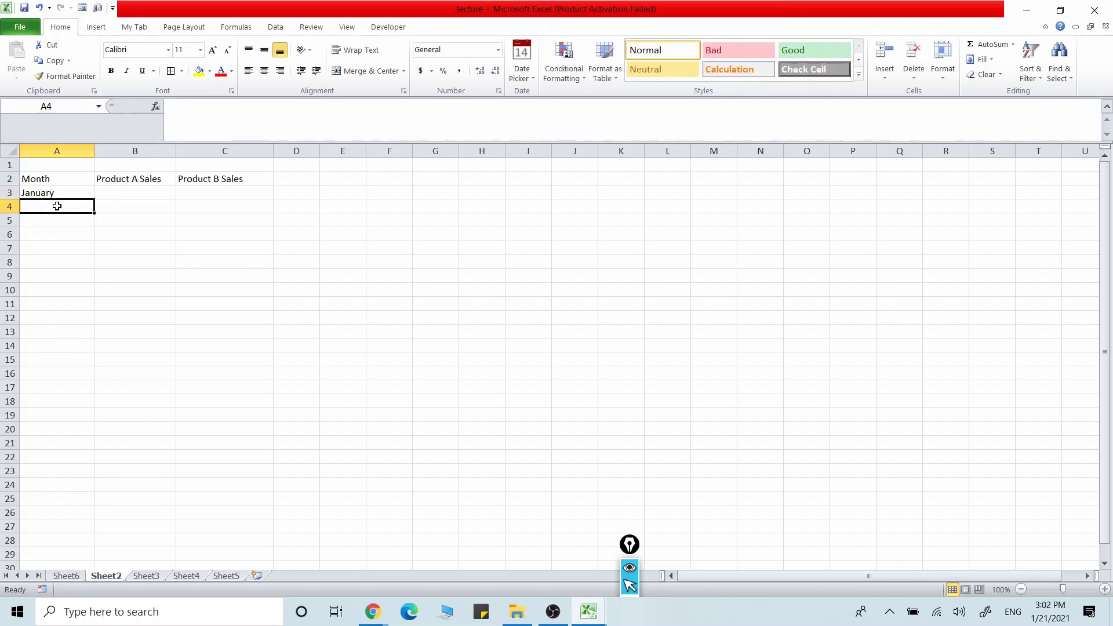
text(February)
click(165, 244)
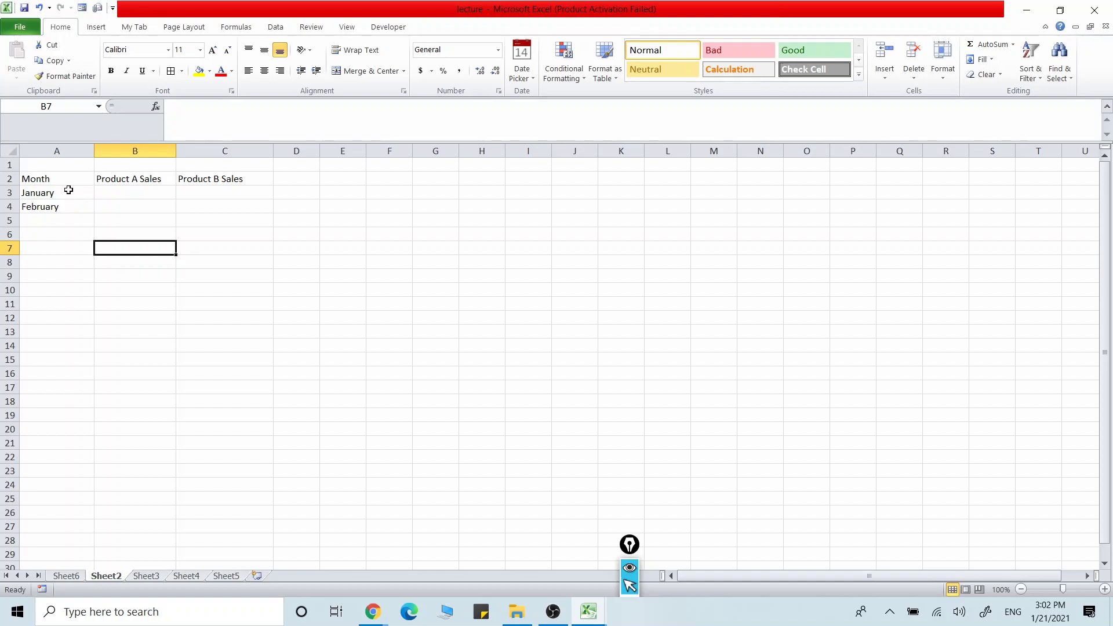
- Extend the January–February pattern as a month series down column A to December in A14
drag(68, 191, 69, 206)
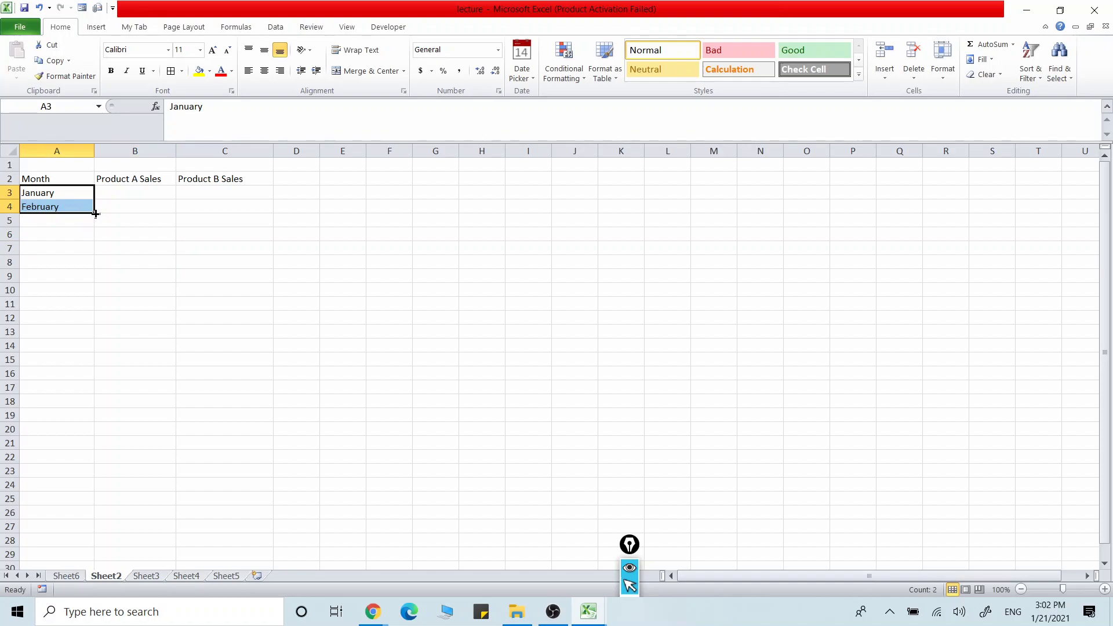
drag(93, 213, 75, 357)
click(126, 329)
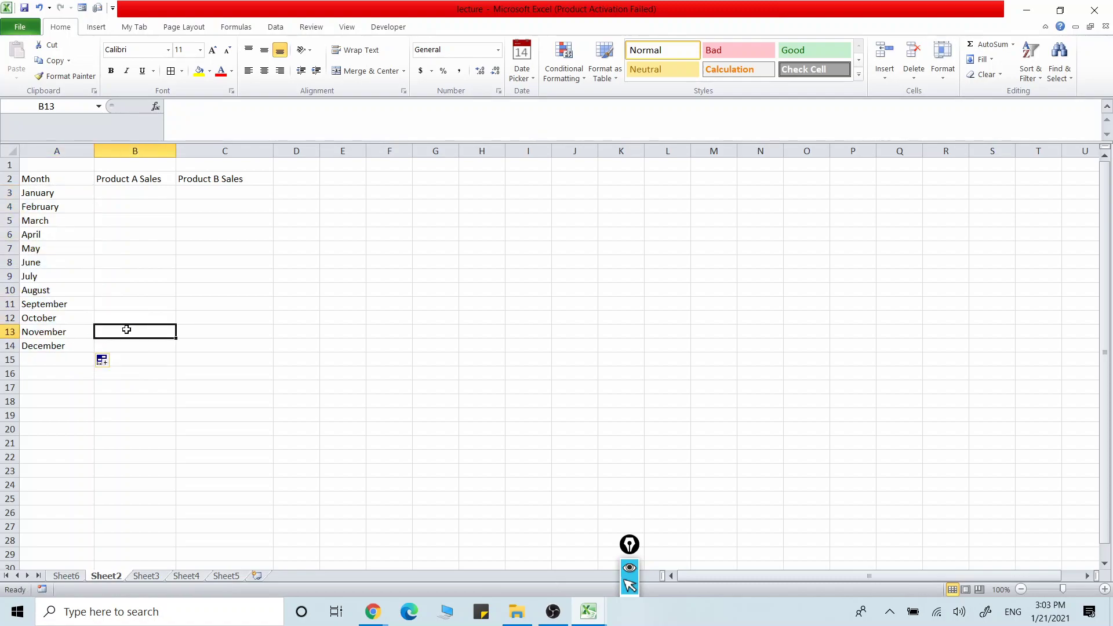
click(116, 416)
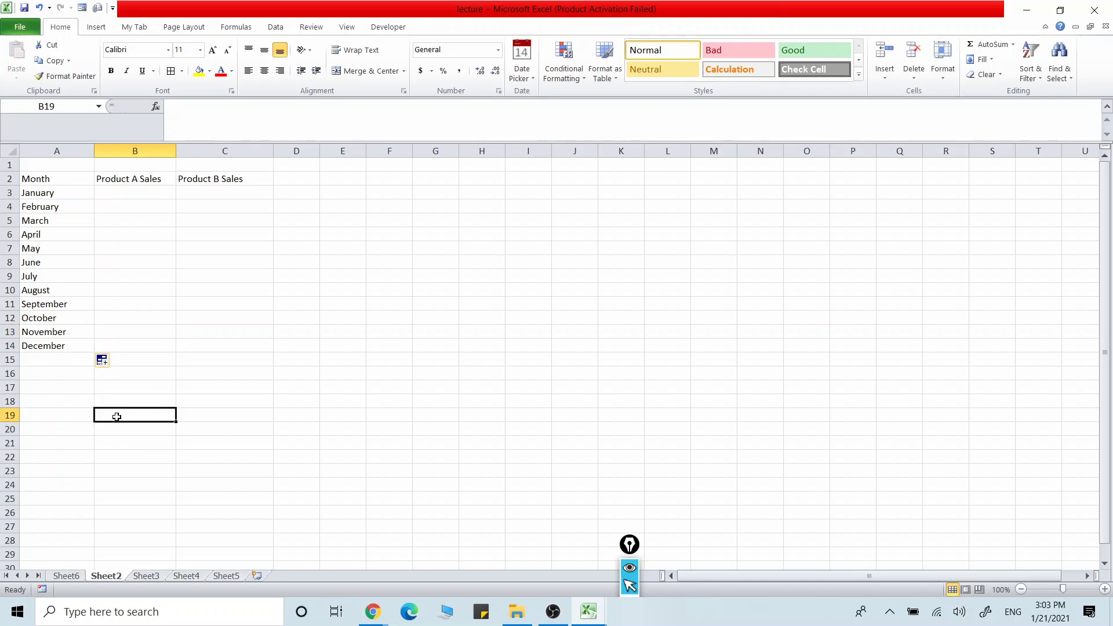
drag(78, 351, 54, 192)
click(148, 306)
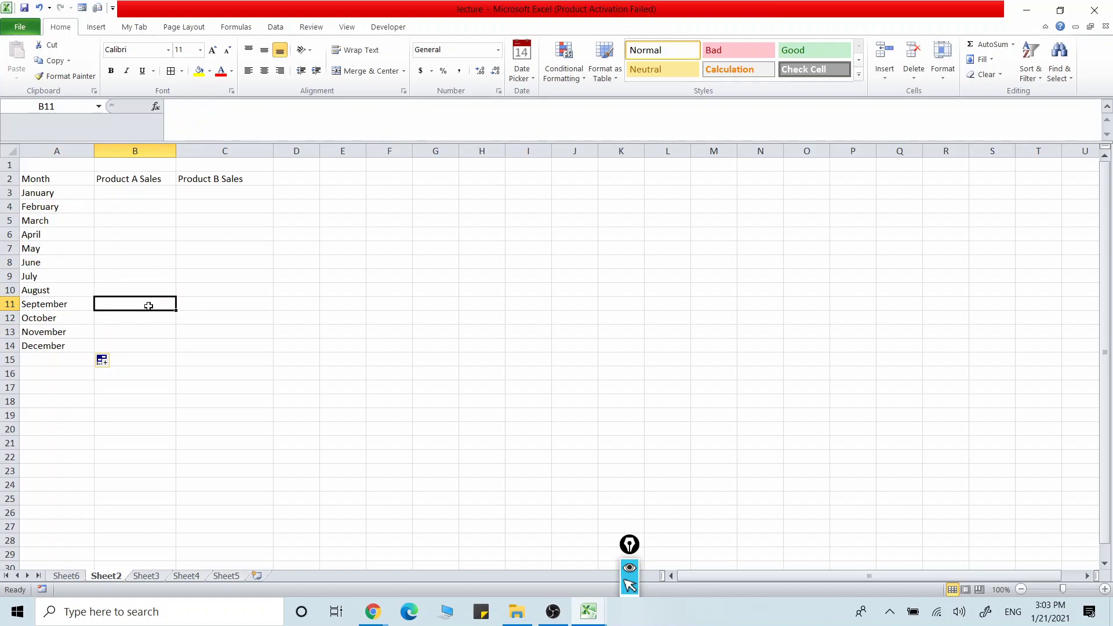
- Switch the AutoFill option for the filled months to Copy Cells
drag(74, 191, 74, 206)
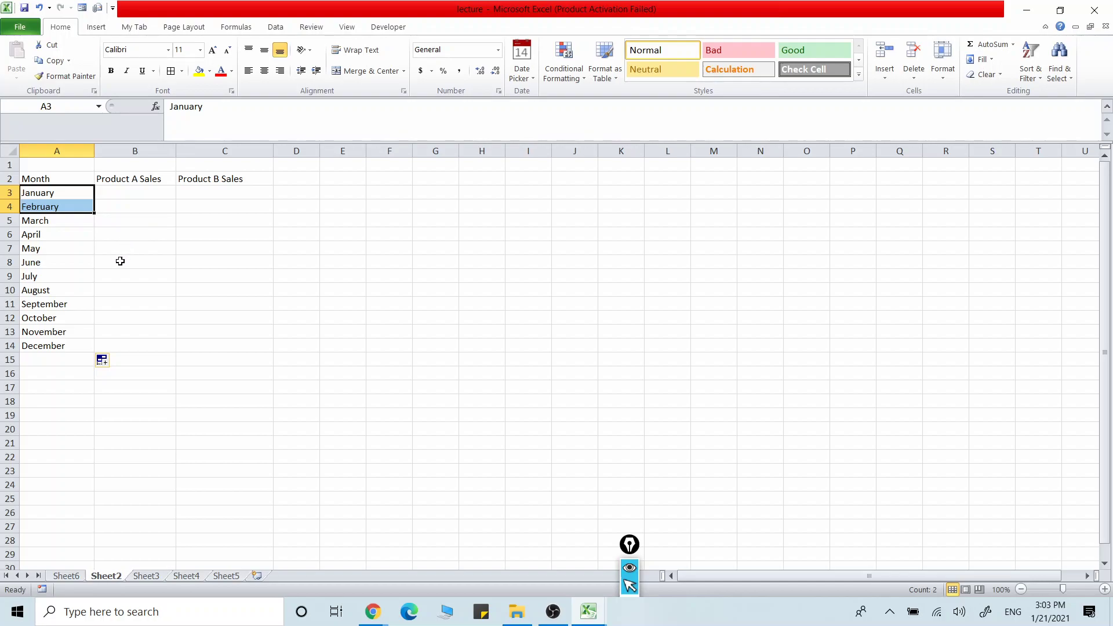
click(115, 362)
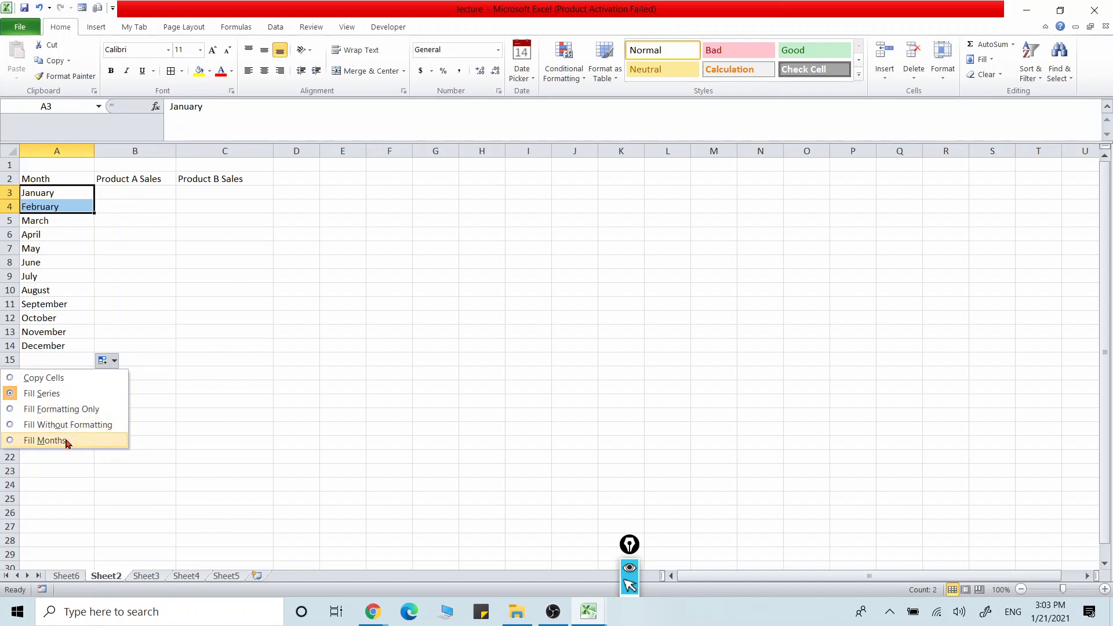
click(67, 379)
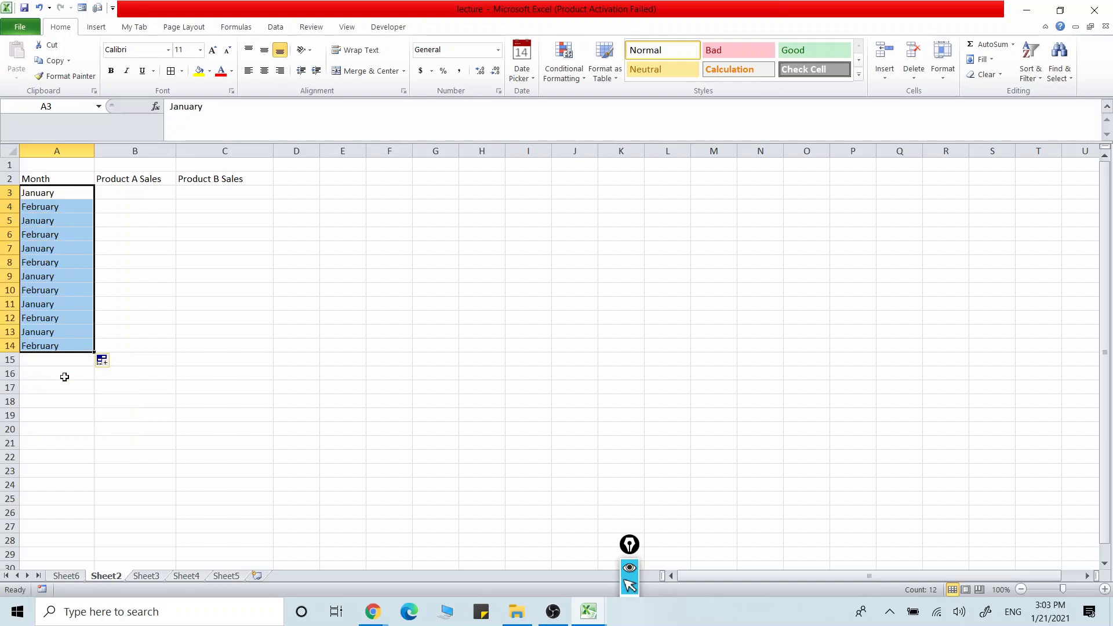
click(202, 299)
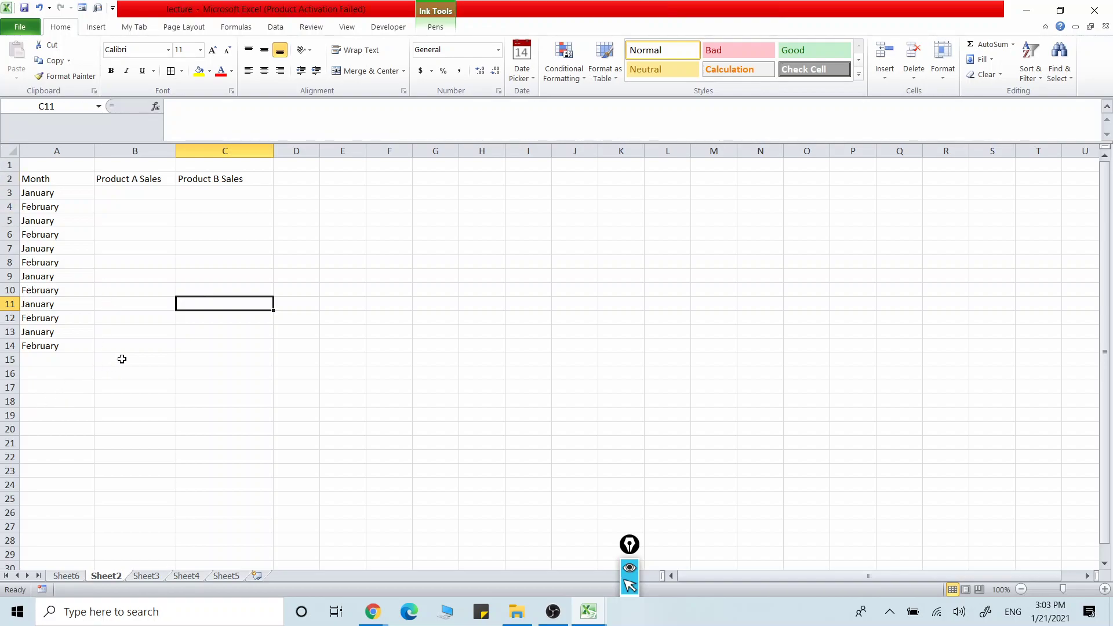
- Clear the repeated months from A5:A14, keeping only January and February
click(86, 345)
drag(76, 191, 62, 360)
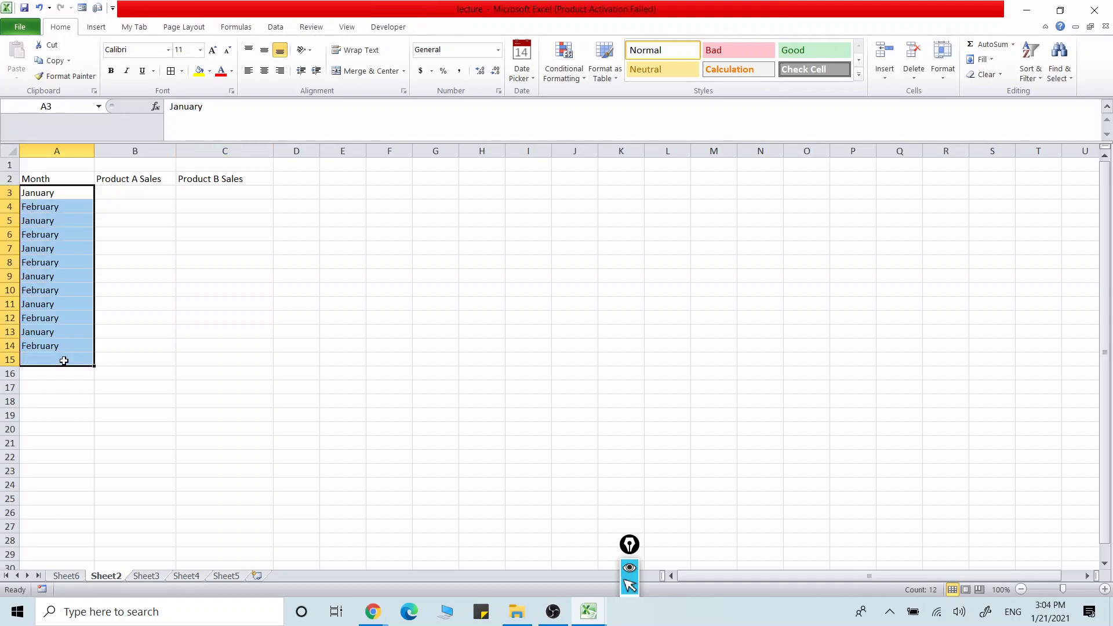
click(71, 333)
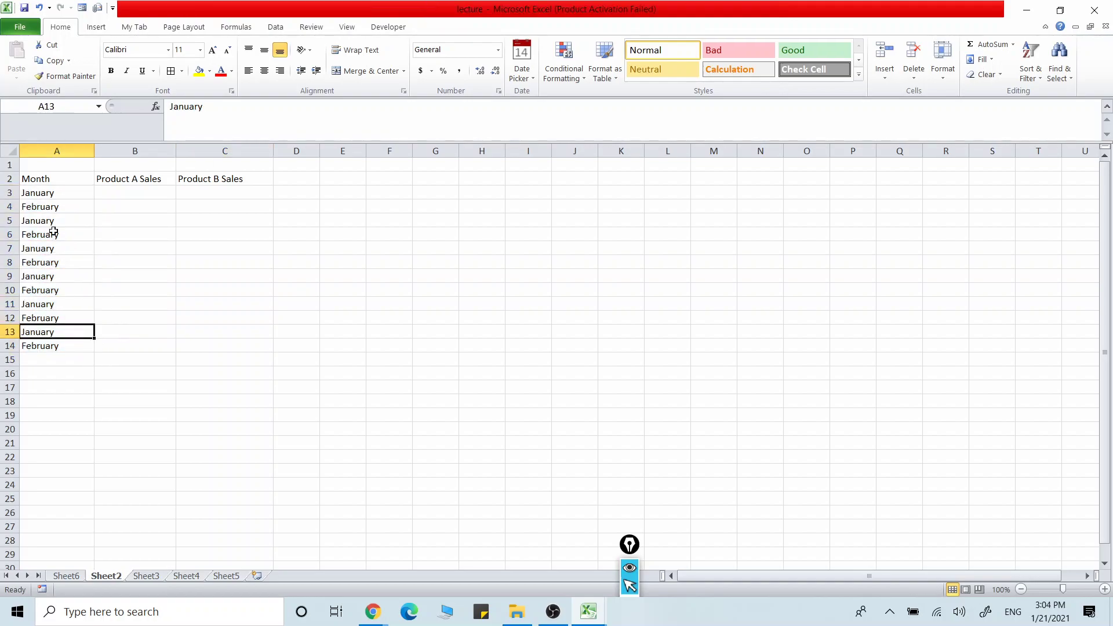
drag(53, 219, 42, 347)
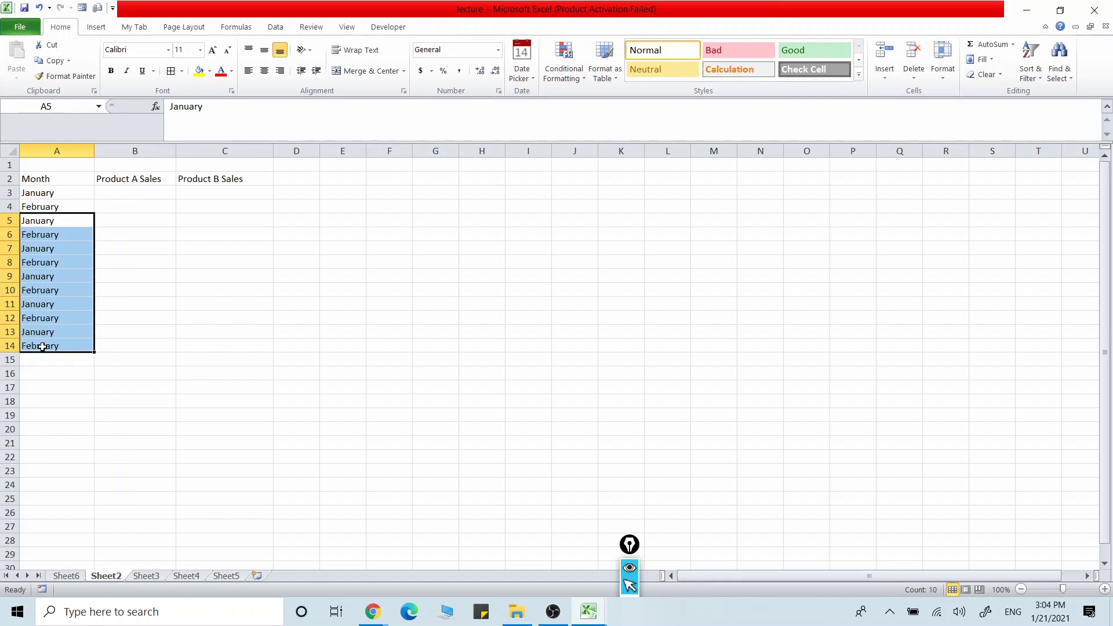
key(Delete)
- Apply a medium blue fill color to the January and February cells, A3:A4
drag(60, 193, 62, 210)
click(209, 72)
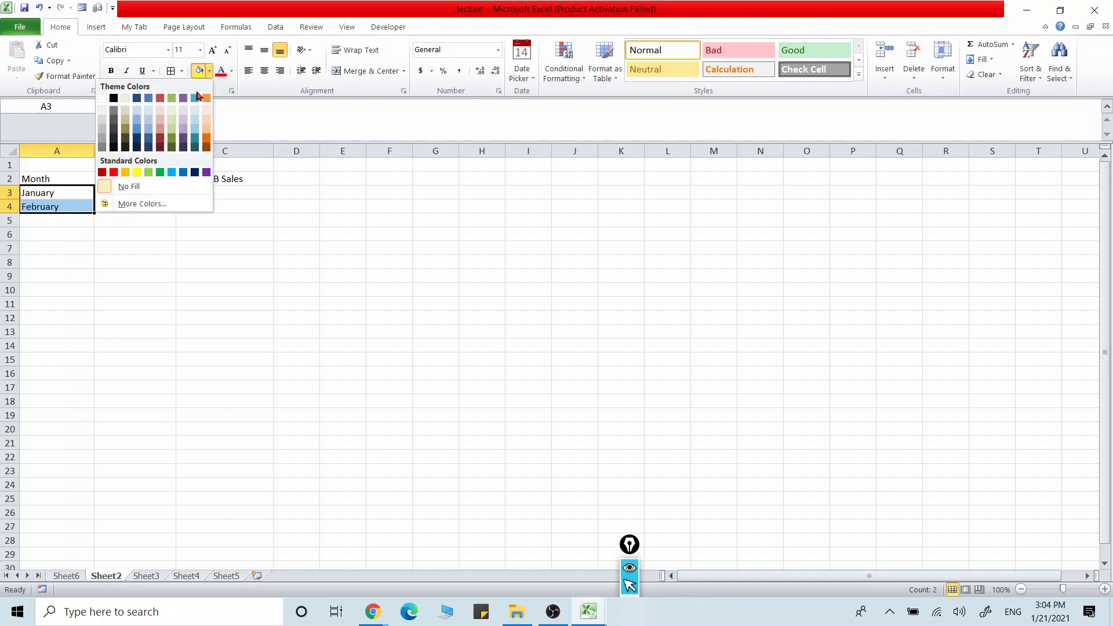
click(138, 132)
click(128, 328)
- Autofill the blue month cells down to A16 and clear the extra months from A15:A16
drag(74, 195, 50, 375)
click(161, 344)
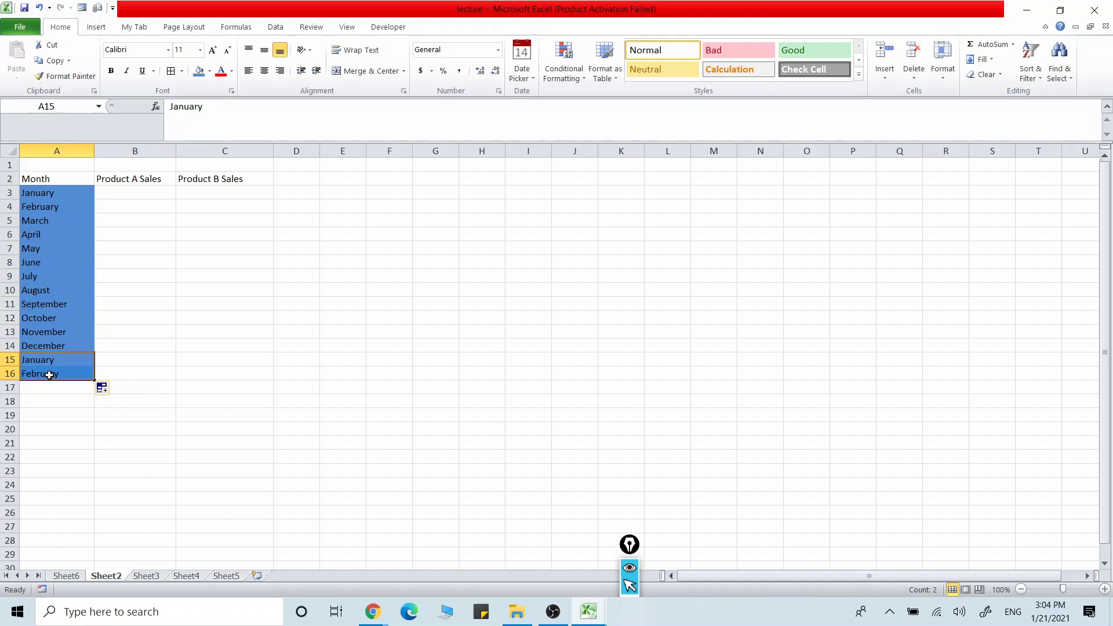
key(Delete)
click(151, 332)
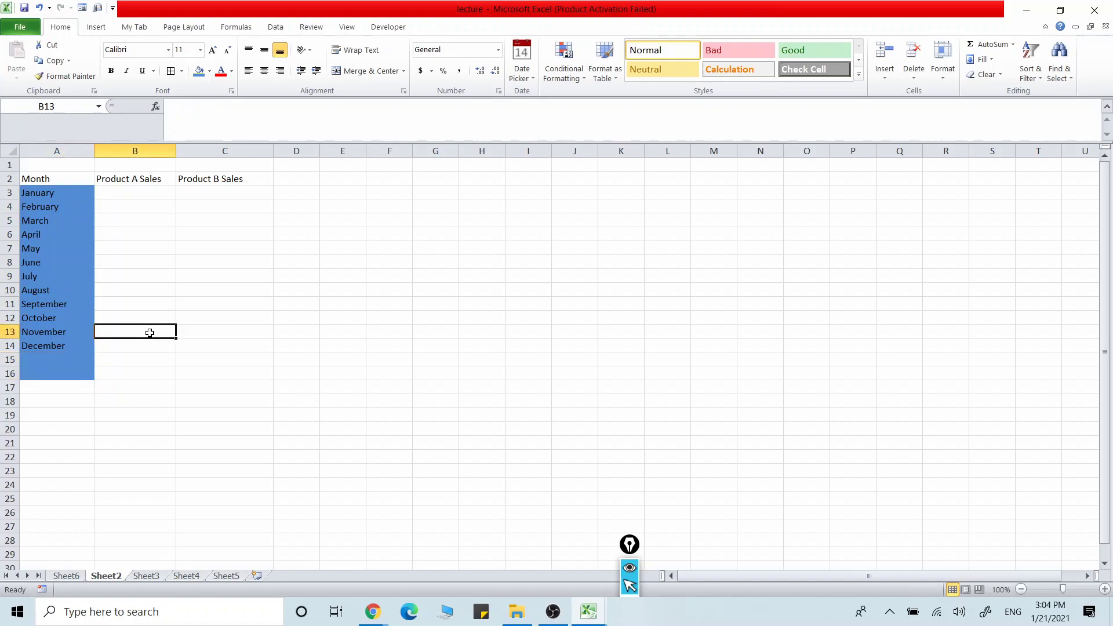
drag(63, 267, 67, 356)
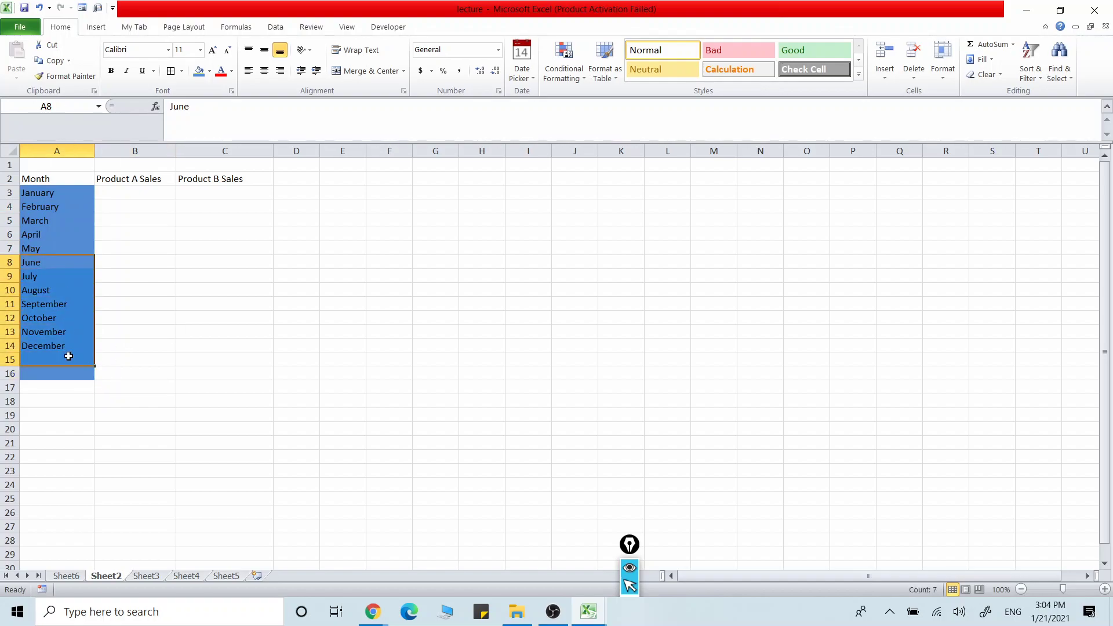
click(99, 390)
click(84, 374)
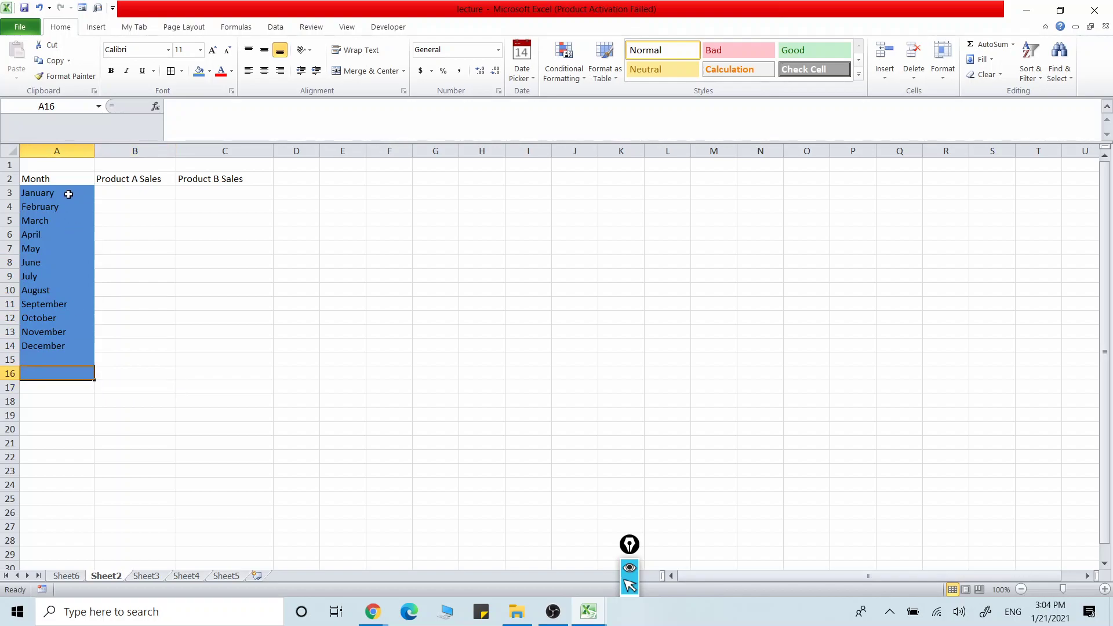
drag(64, 194, 59, 344)
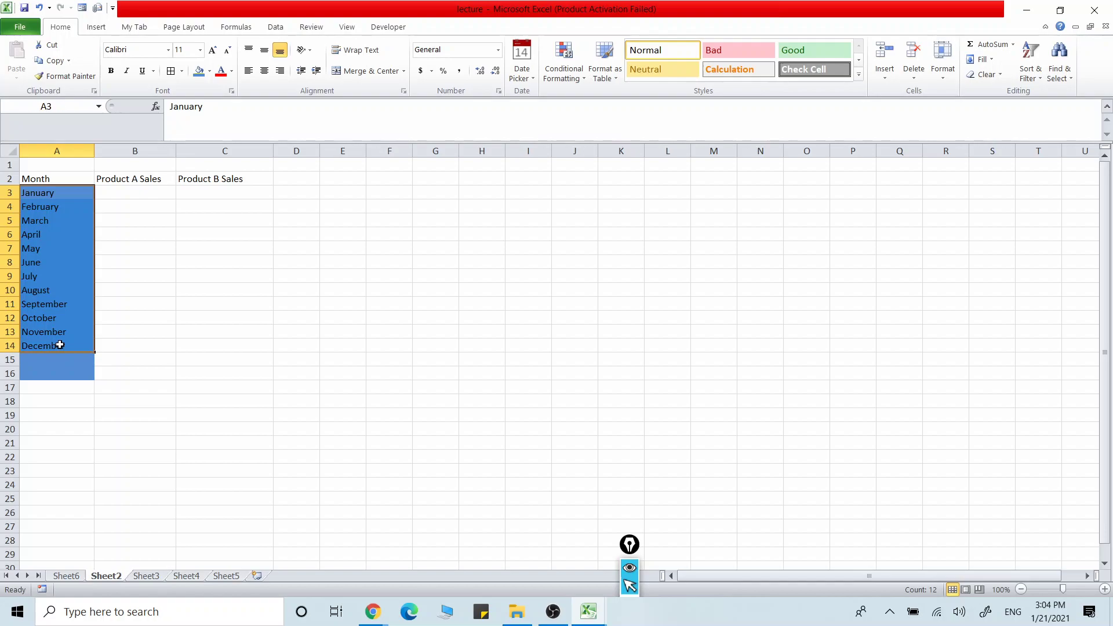
click(112, 357)
drag(84, 372, 45, 225)
key(Delete)
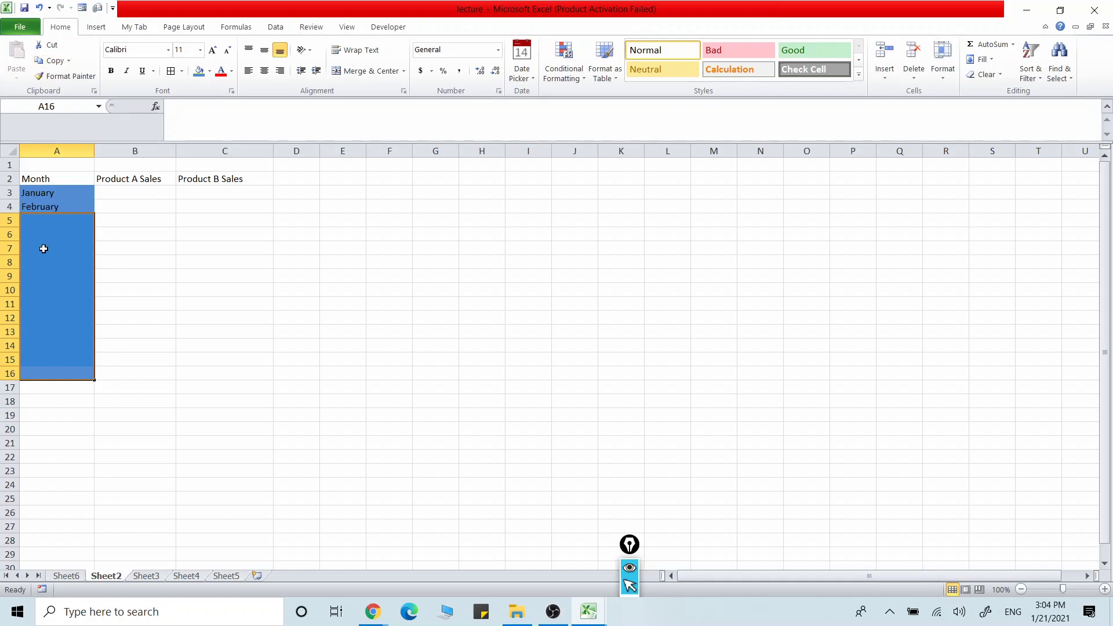
key(ctrl+z)
- Clear the months March through December from A5:A14, keeping the blue cell fill
click(67, 348)
drag(66, 348, 37, 224)
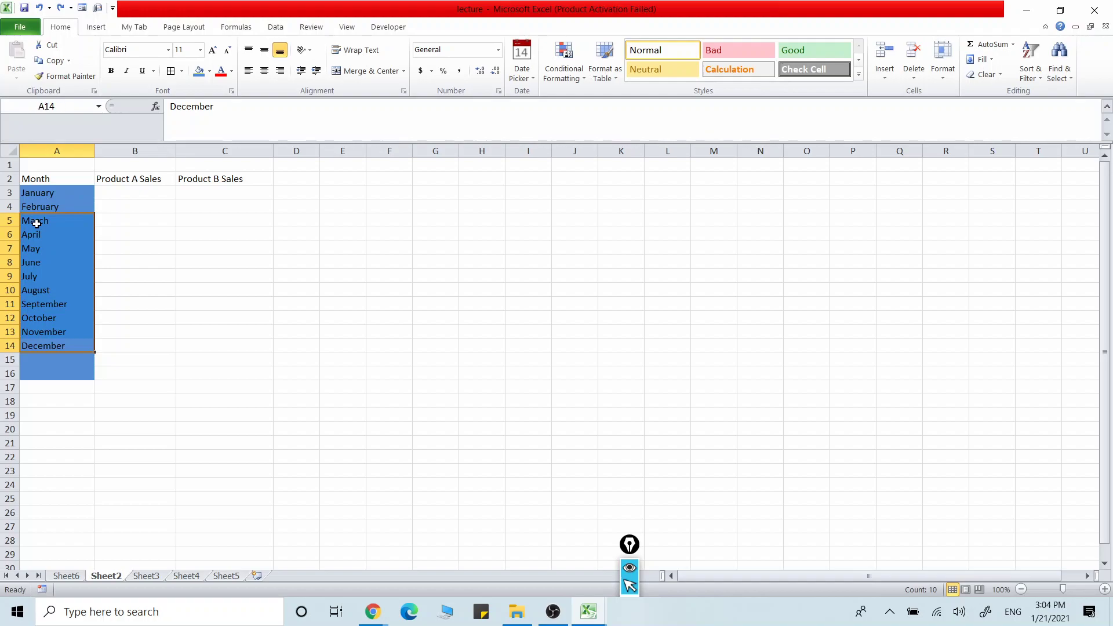
key(Delete)
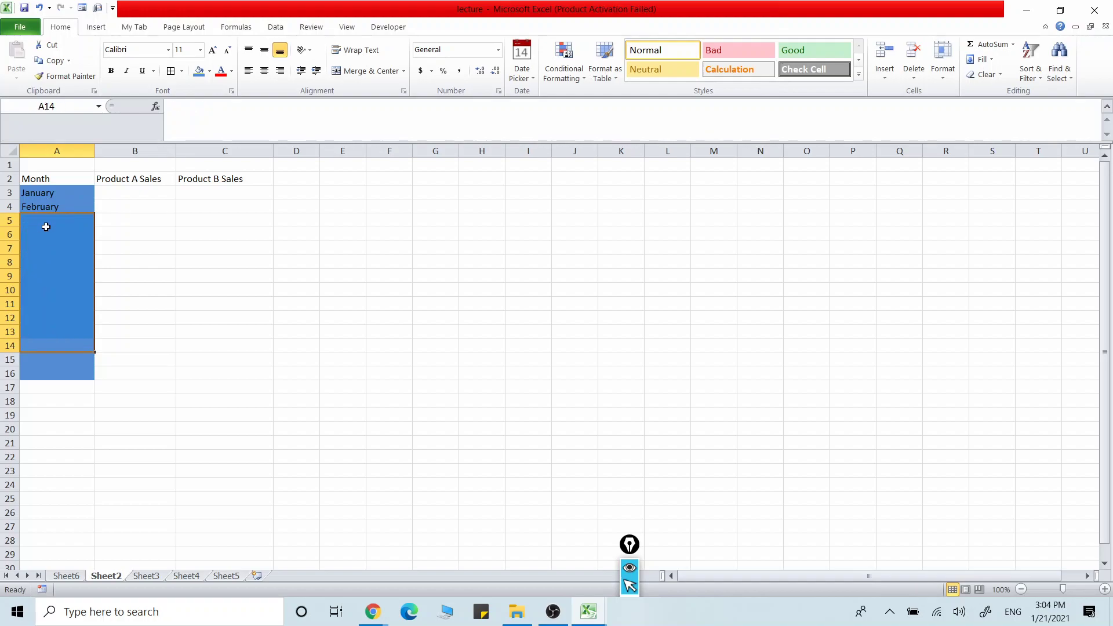
- Clear everything, including the blue fill formatting, from the empty cells A5:A16
click(169, 255)
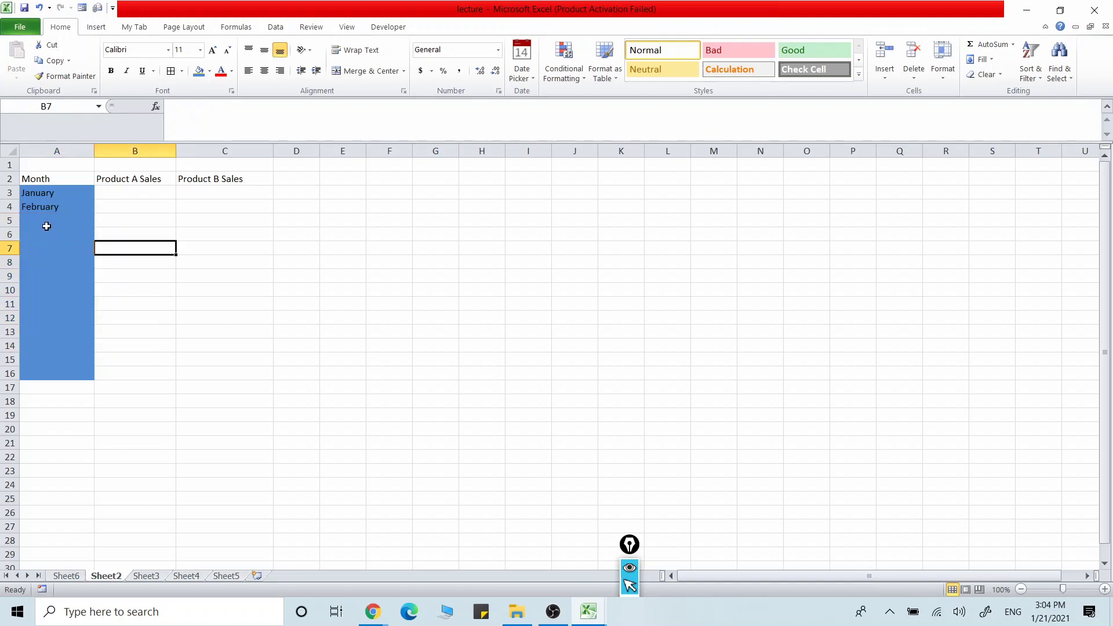
drag(45, 220, 67, 374)
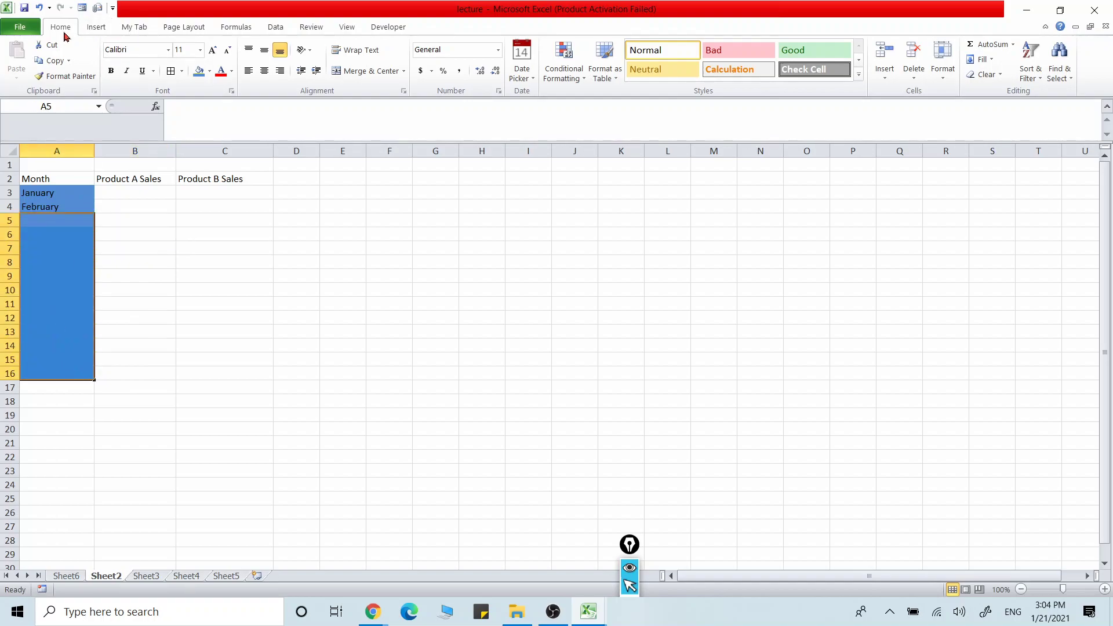
click(987, 74)
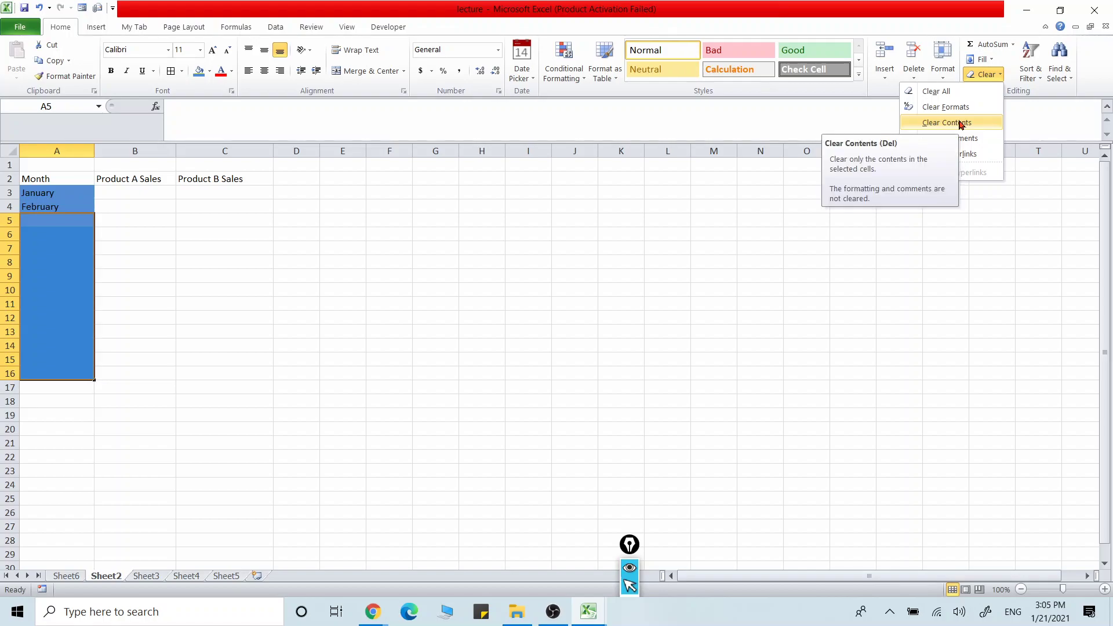
click(939, 98)
click(394, 331)
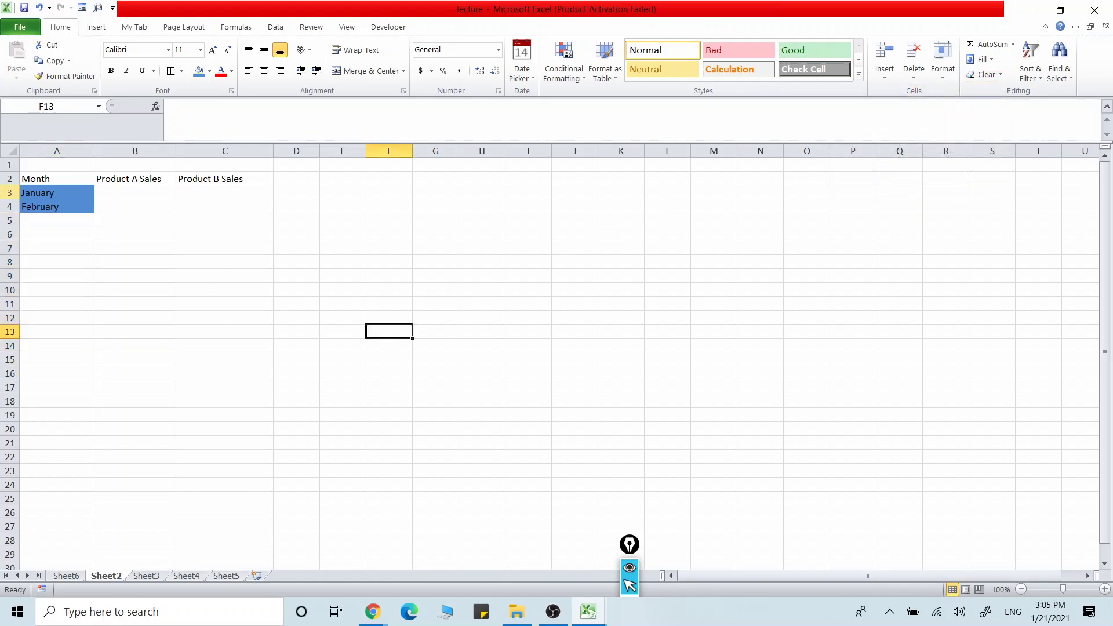
- Autofill the January and February cells down to A14 and apply the Fill Formatting Only option
drag(73, 193, 67, 354)
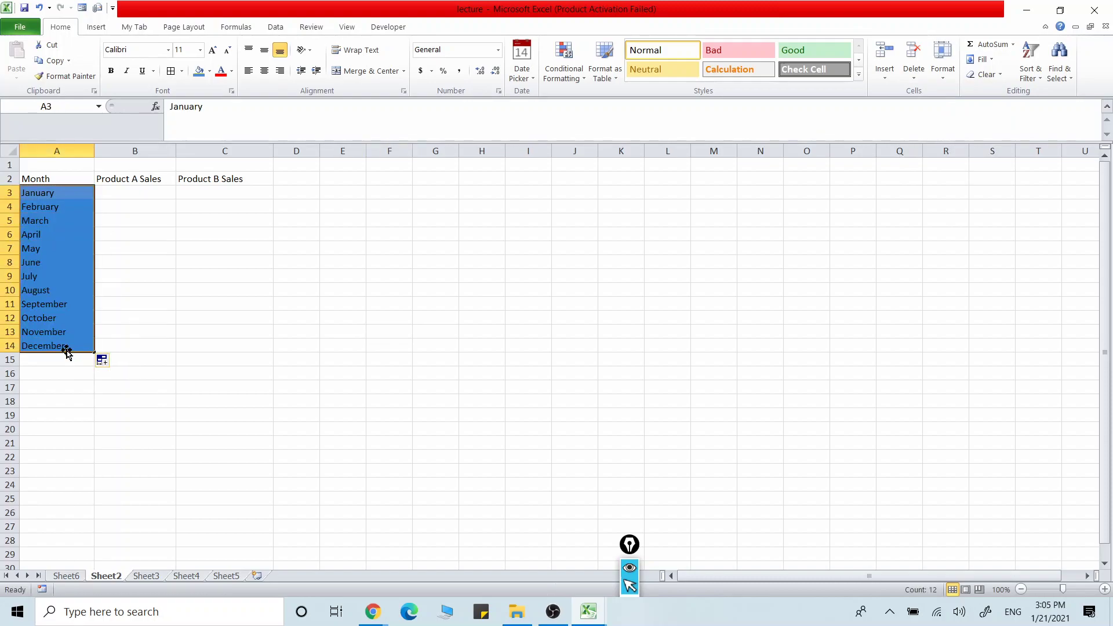
click(115, 362)
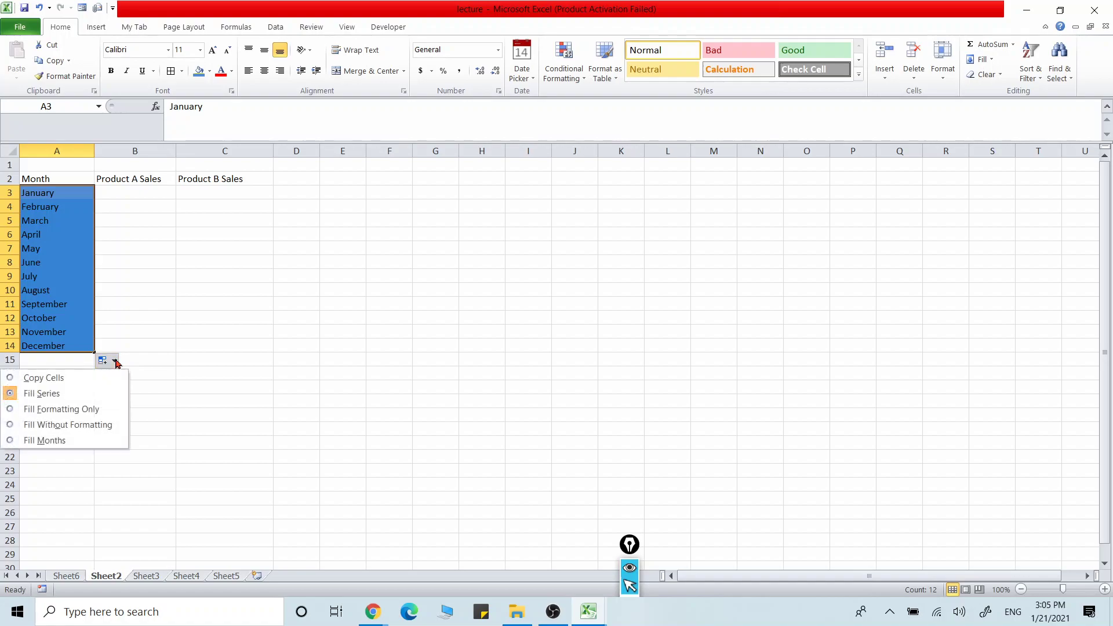
click(79, 409)
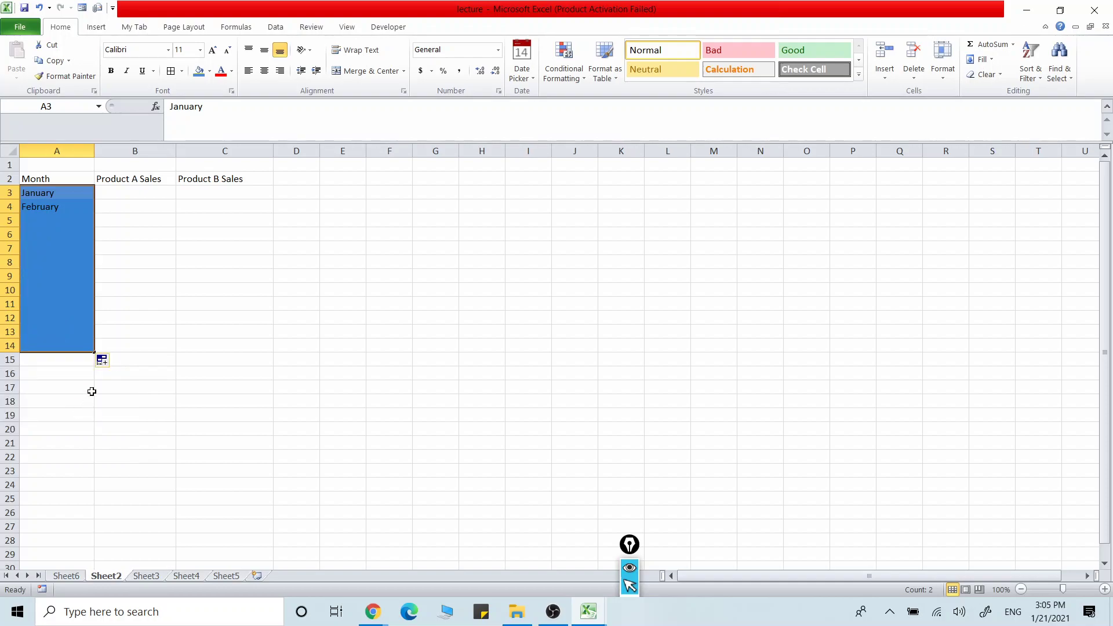
- Switch the autofill of A3:A14 to Fill Without Formatting and finally to Fill Months
click(115, 363)
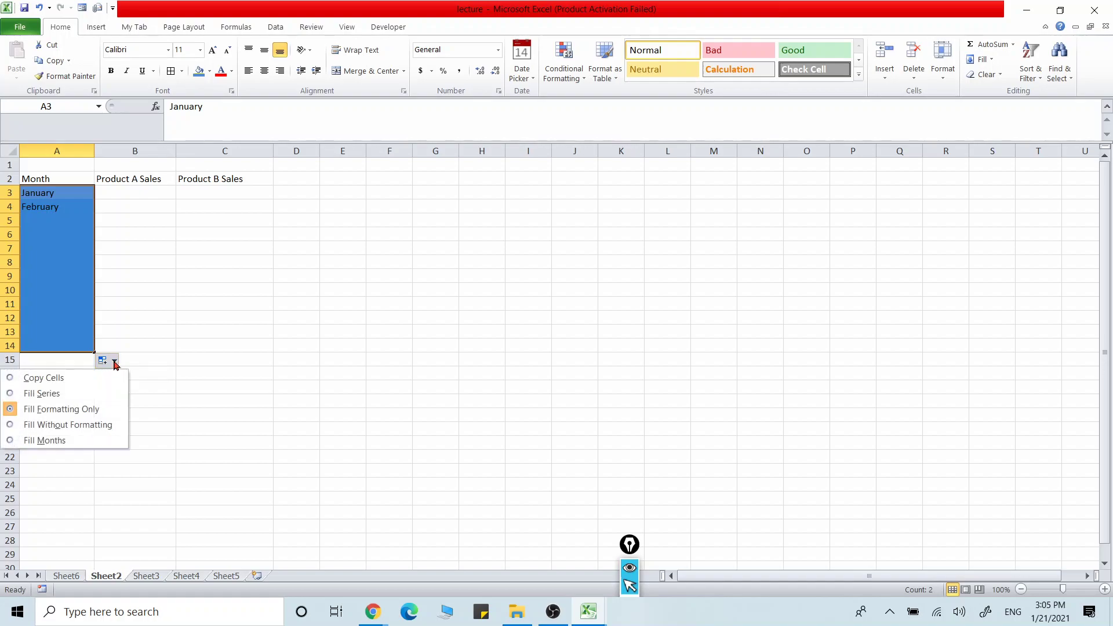
click(79, 426)
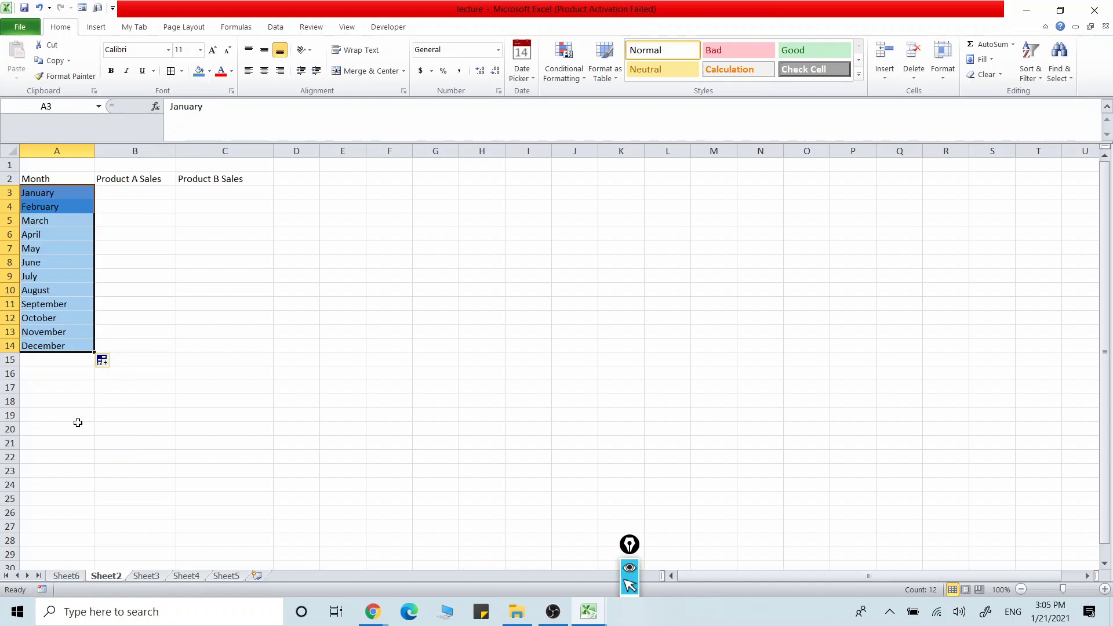
click(115, 362)
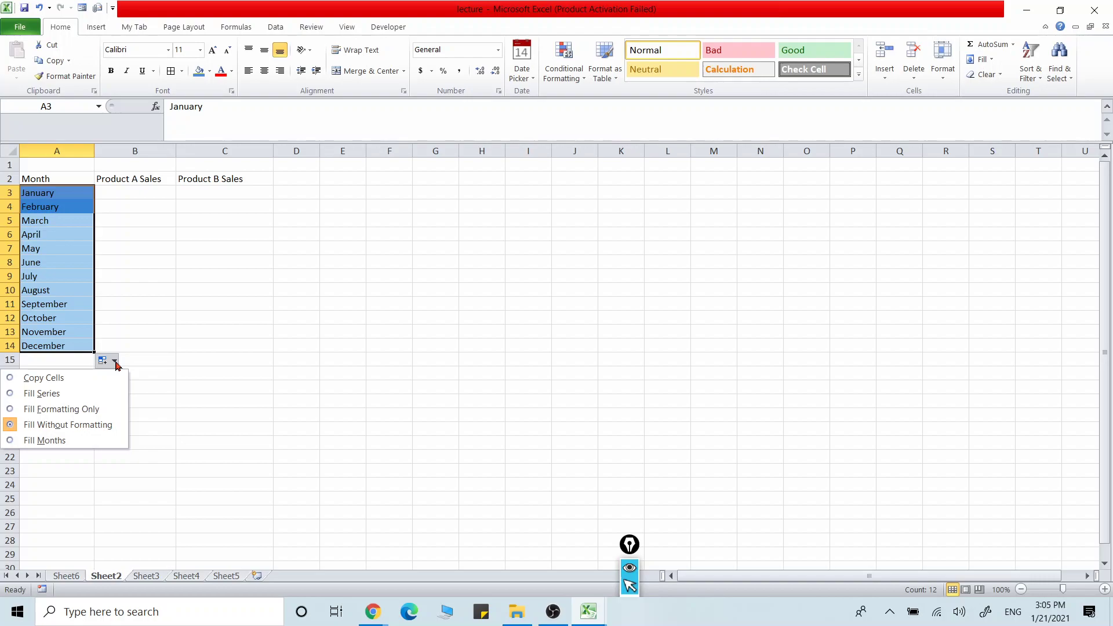
click(44, 439)
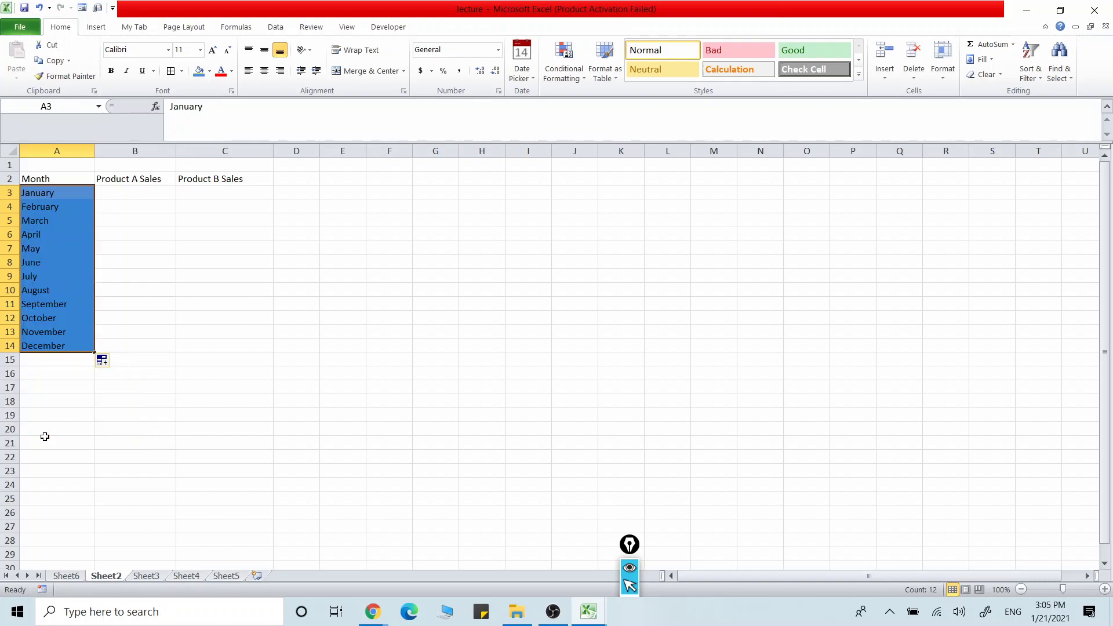
click(161, 345)
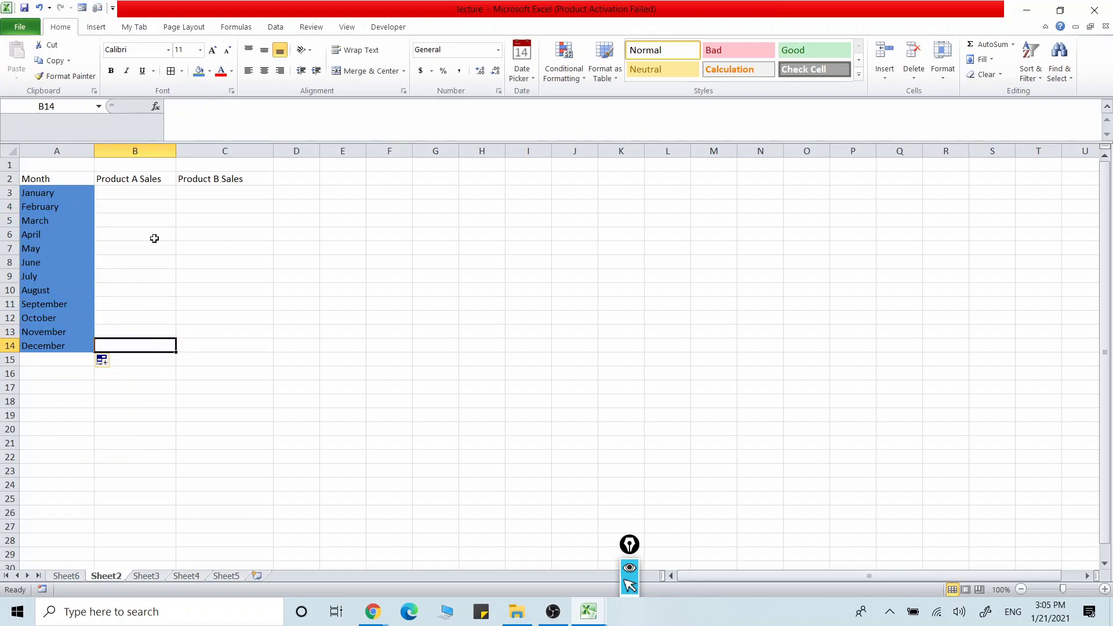
- Enter 100 as the January value for Product A Sales in B3
double_click(142, 192)
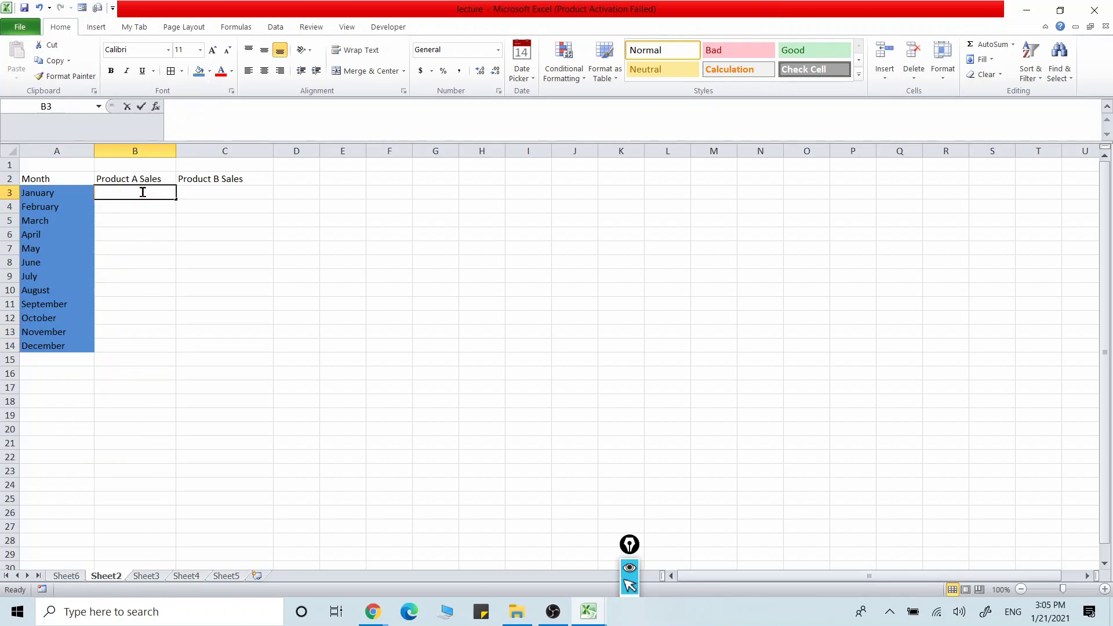
click(210, 195)
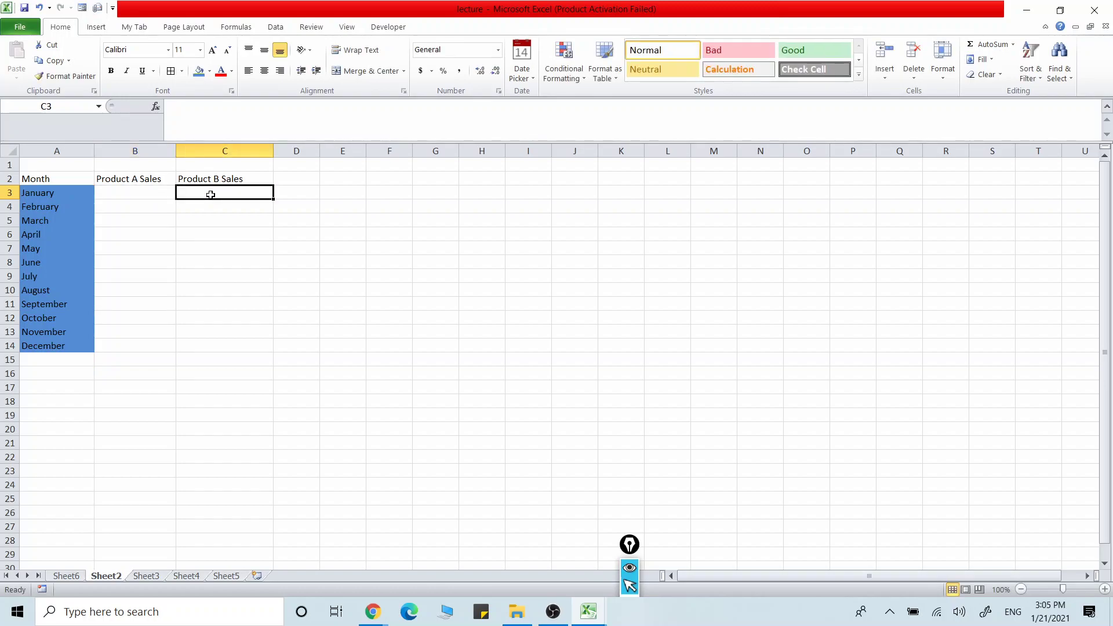
click(140, 194)
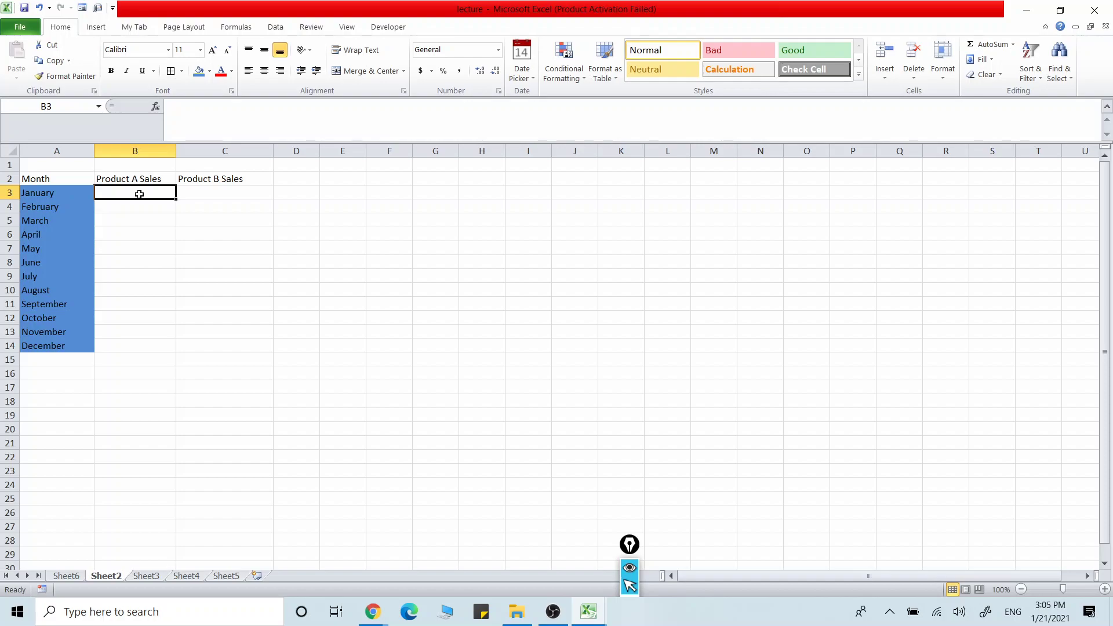
double_click(139, 194)
text(100)
click(160, 268)
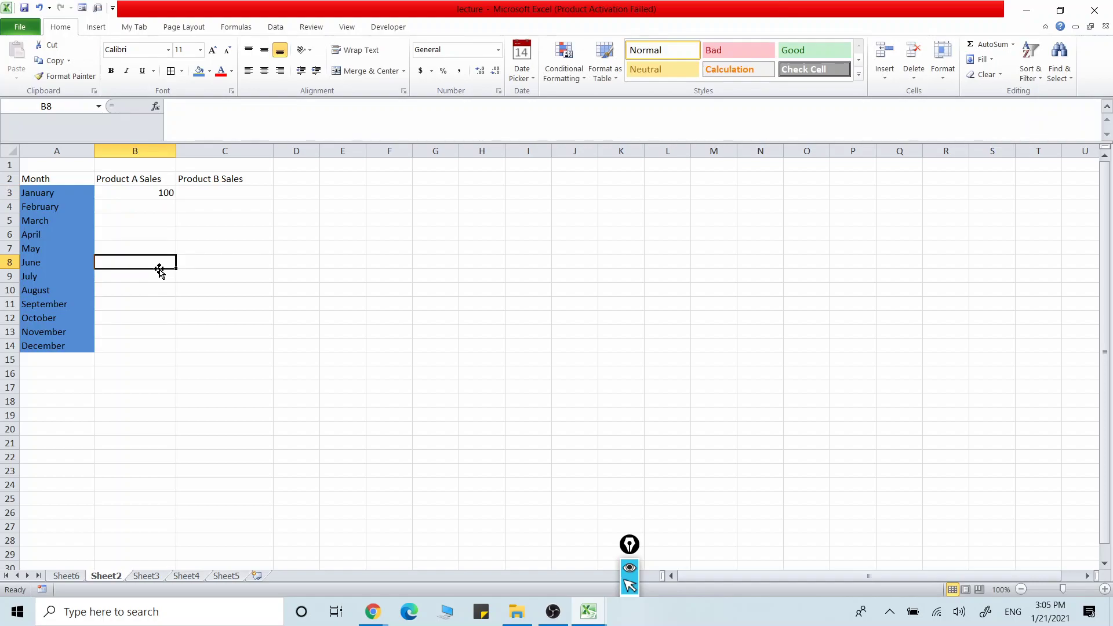
click(164, 193)
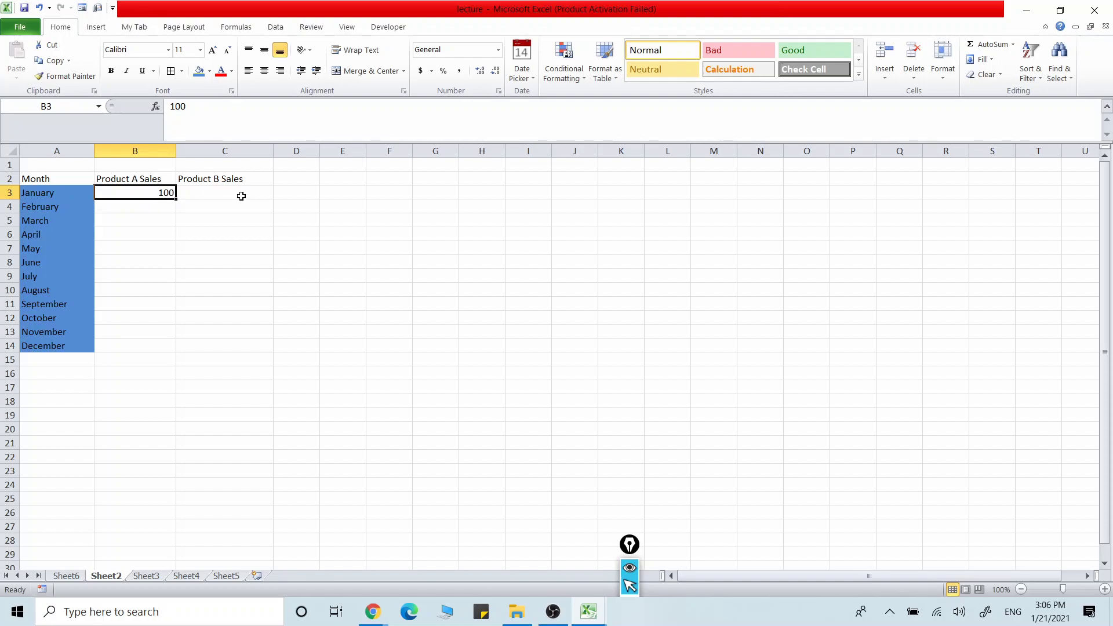
click(165, 232)
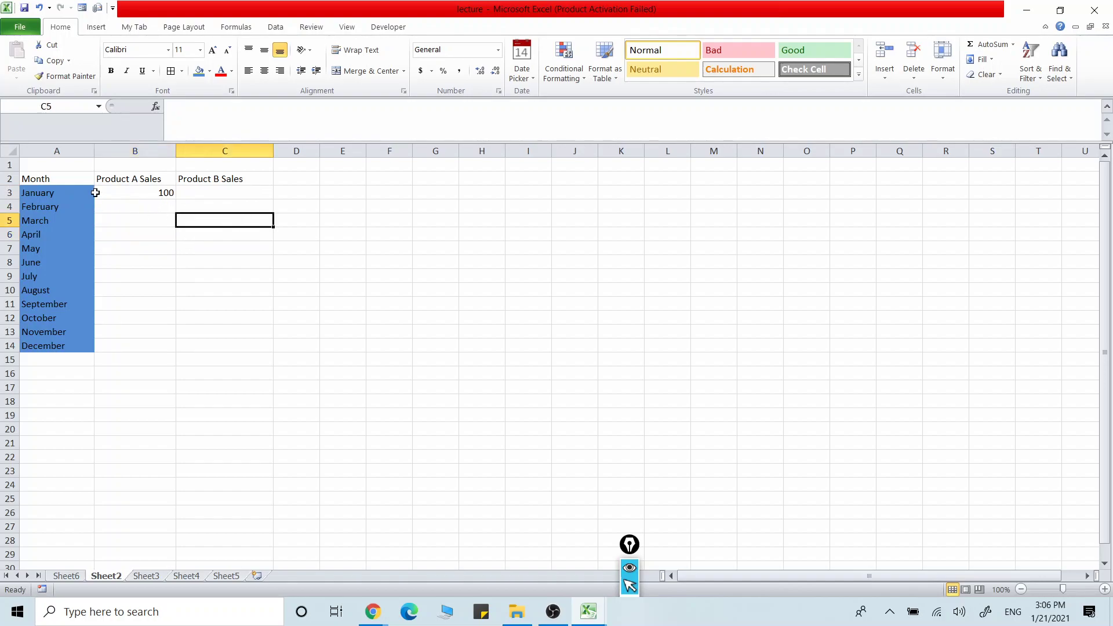
click(66, 205)
click(61, 176)
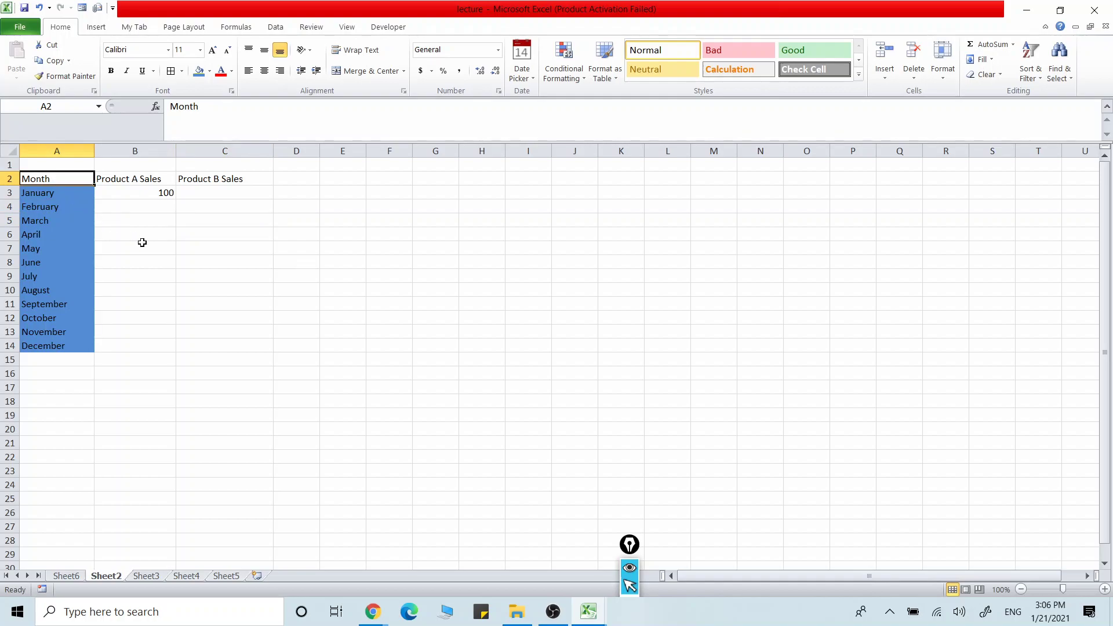
click(160, 196)
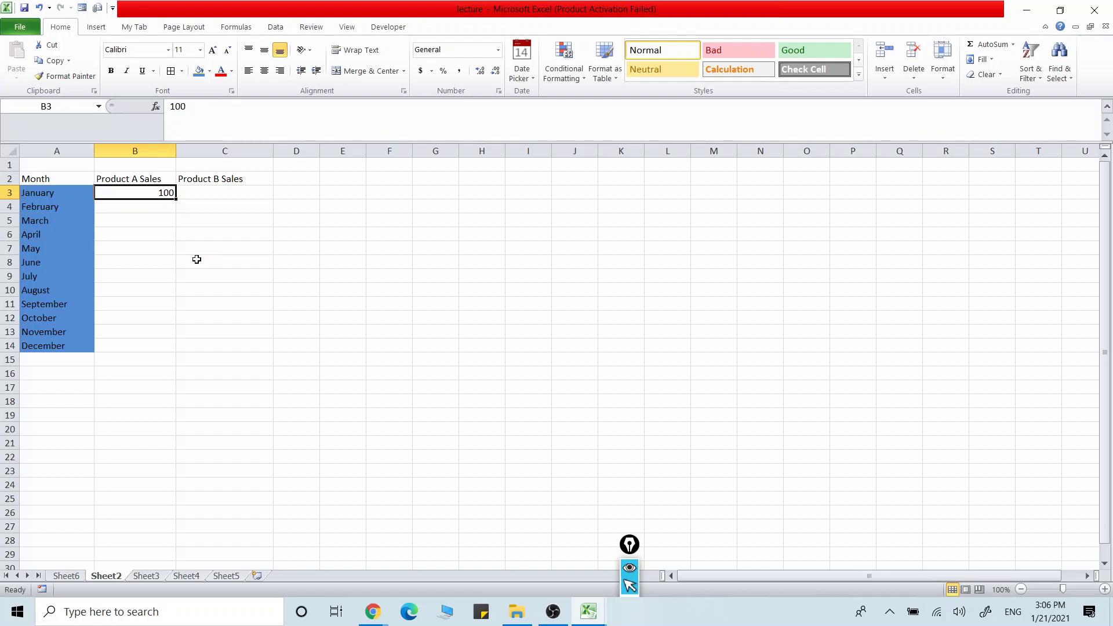
- Enter the random-number formula =RAND()*500 for February's Product A Sales in B4
double_click(147, 208)
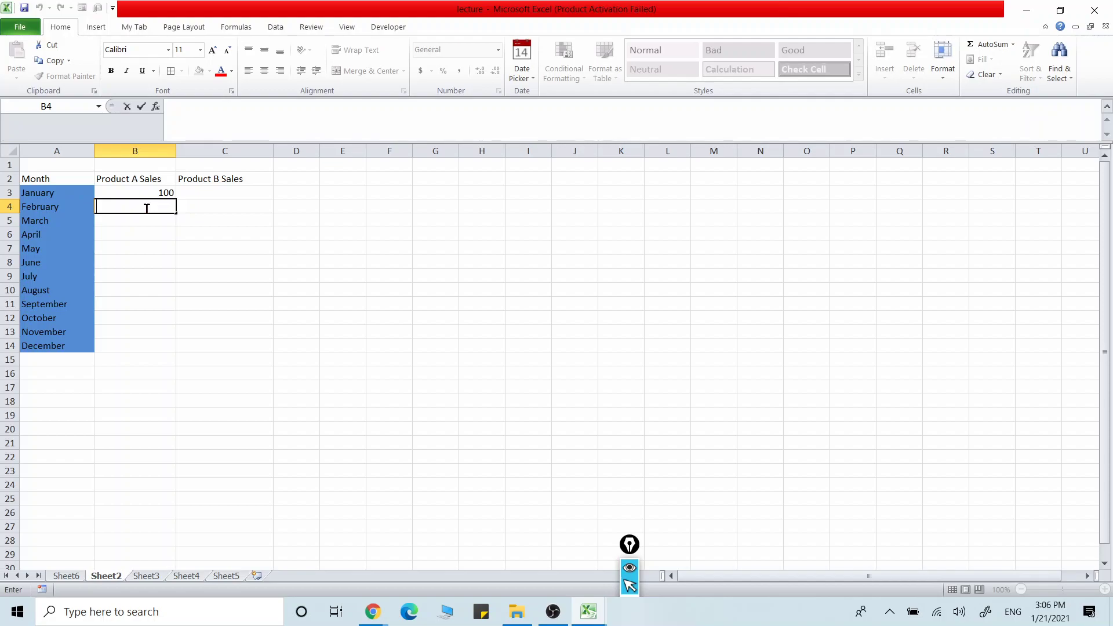
text(=)
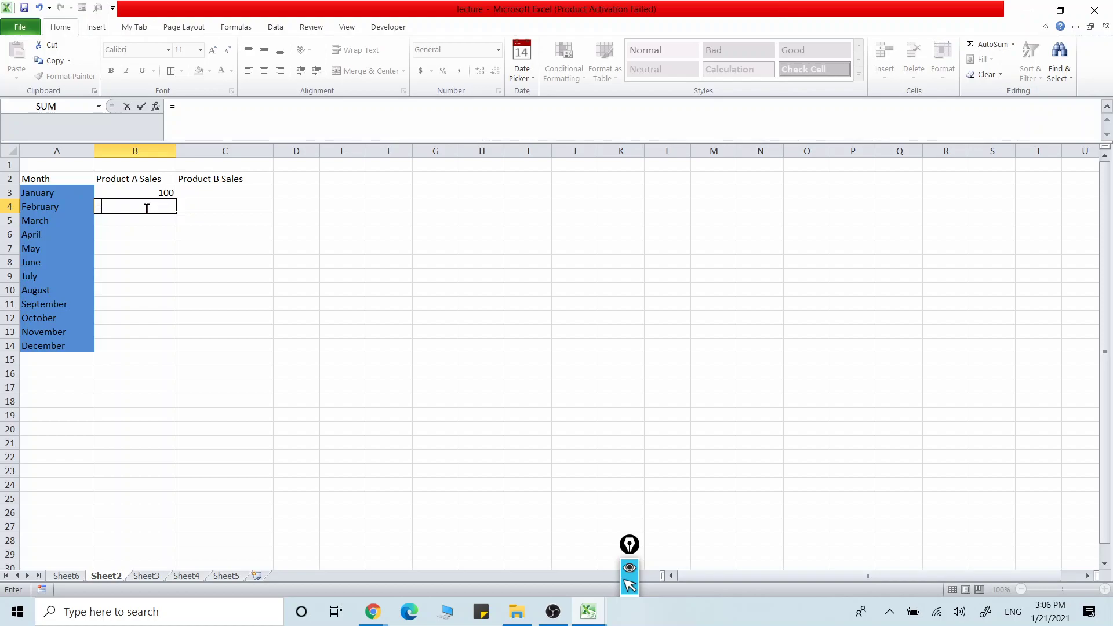
text(rand)
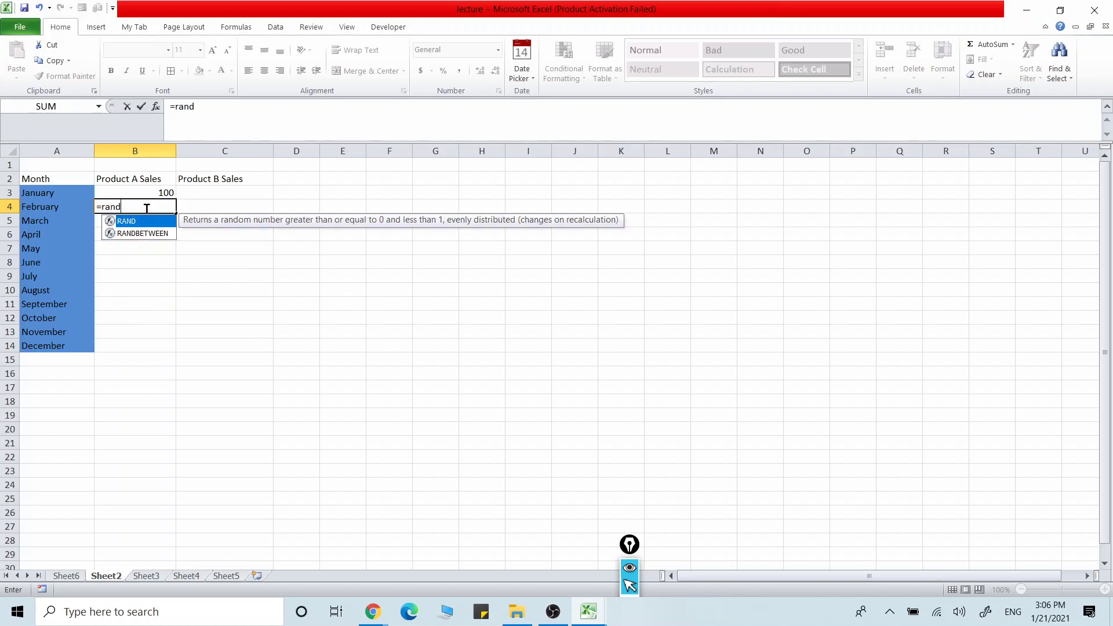
text(())
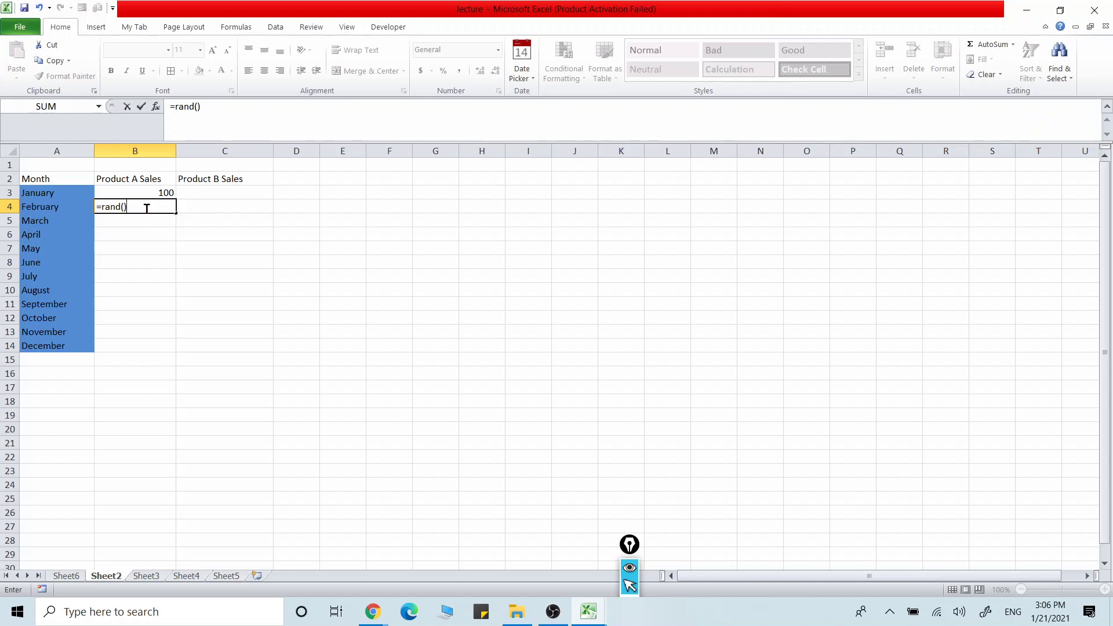
text(*500)
click(226, 275)
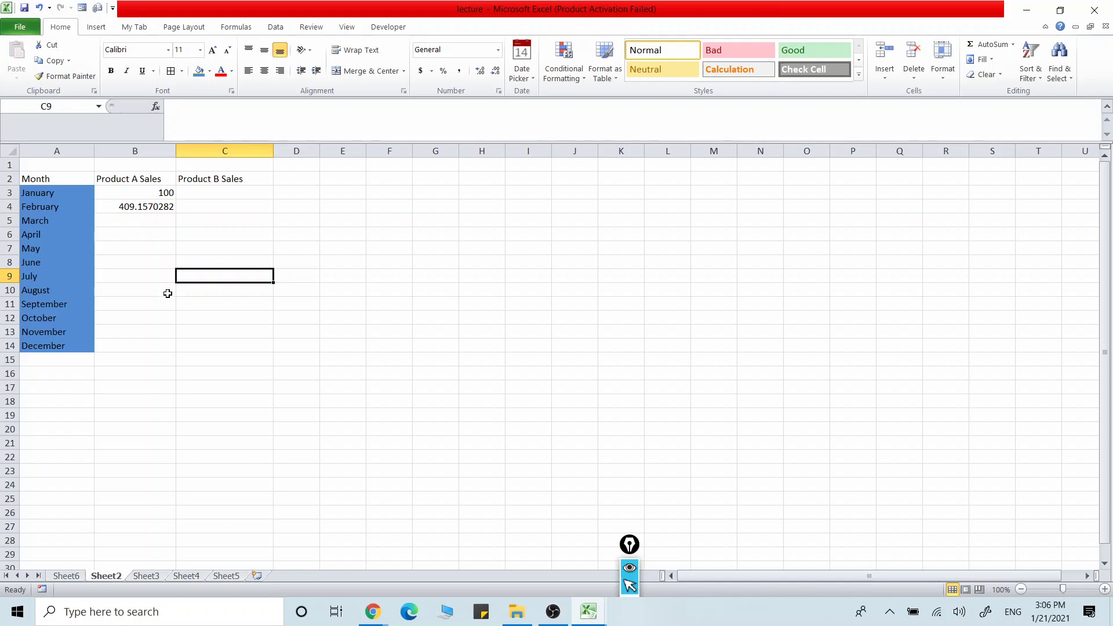
- Wrap the formula in B4 in the INT function so it reads =INT(RAND()*500)
click(161, 209)
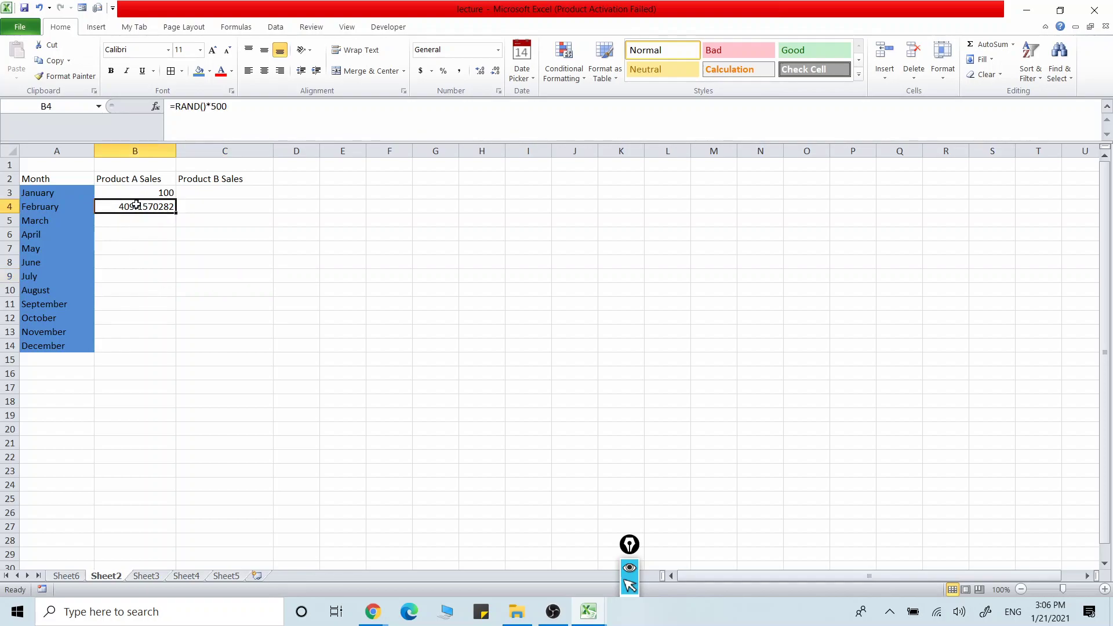
double_click(141, 207)
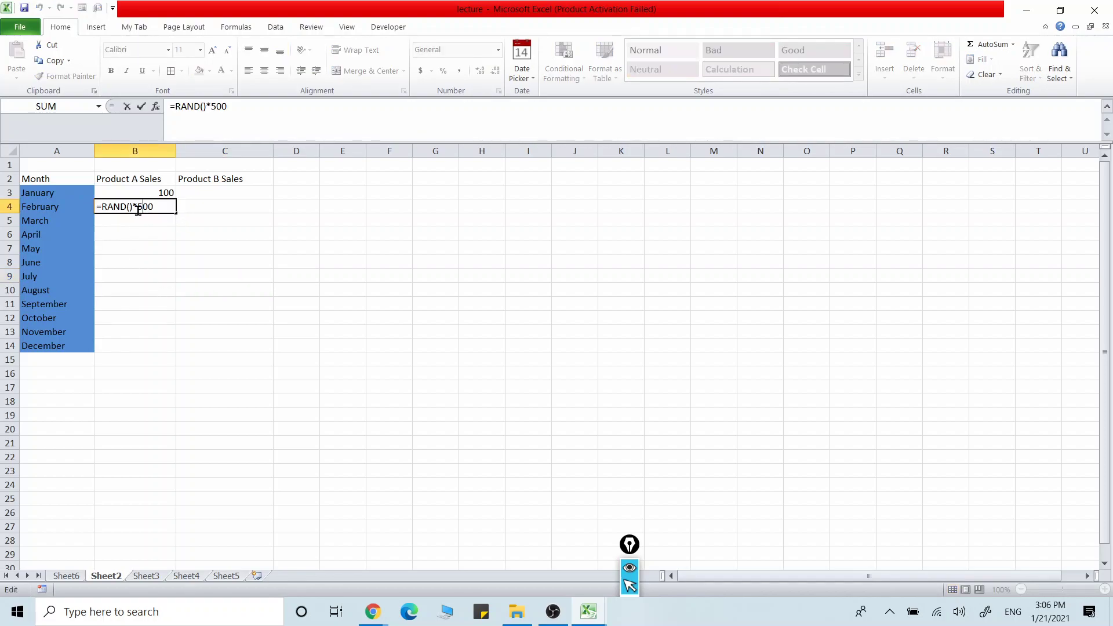
key(Left)
key(Left)
key(Left)
key(Left)
key(Left)
key(Left)
key(Left)
key(Left)
text(Int)
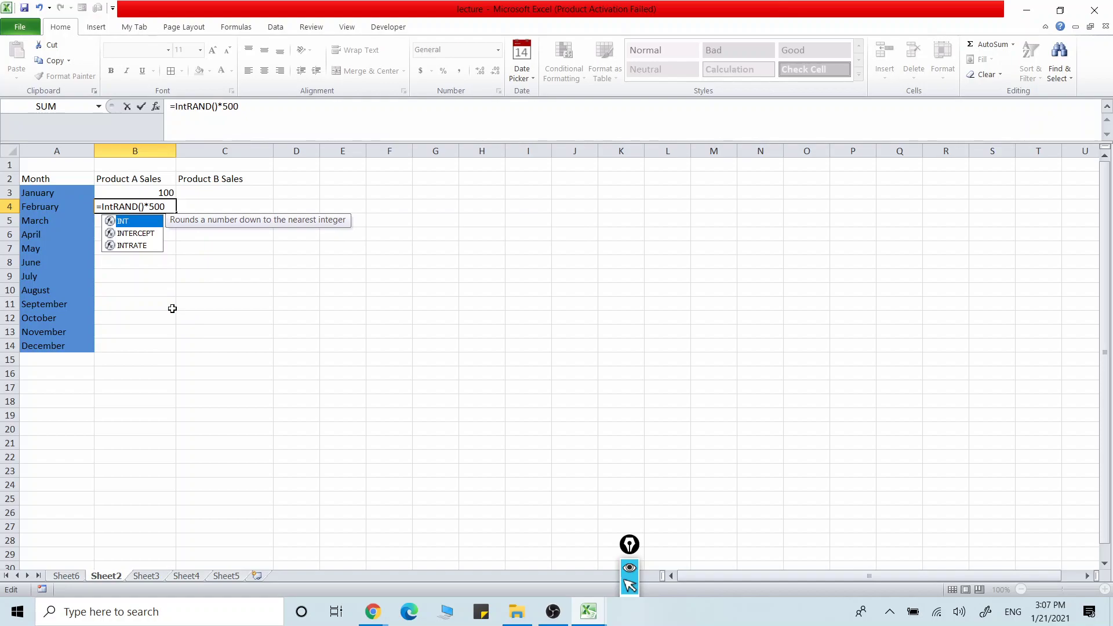
text(()
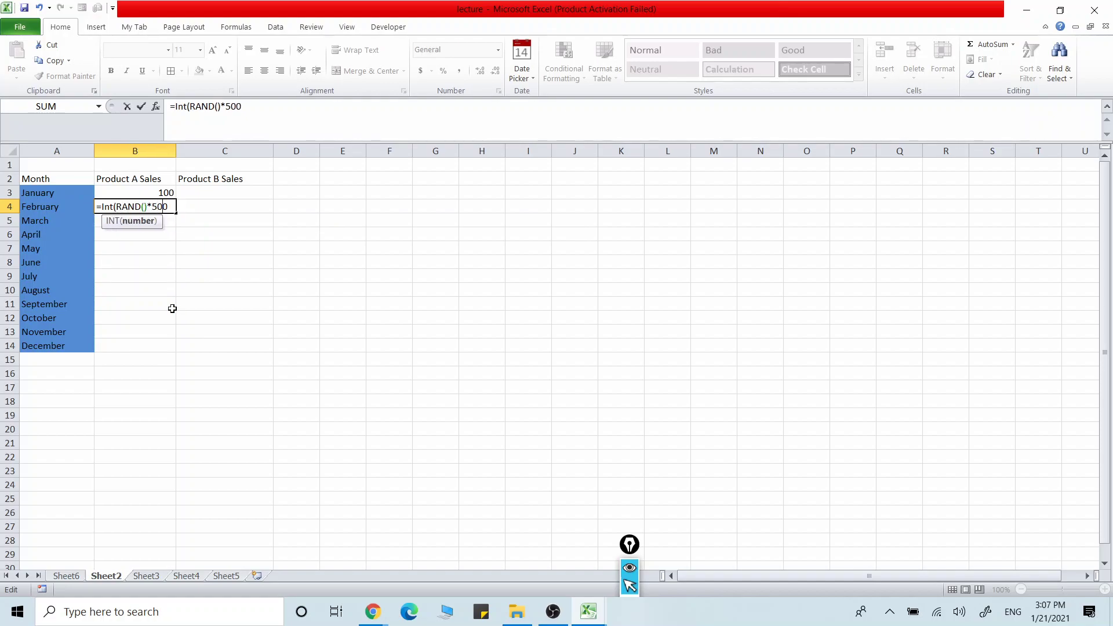
click(276, 321)
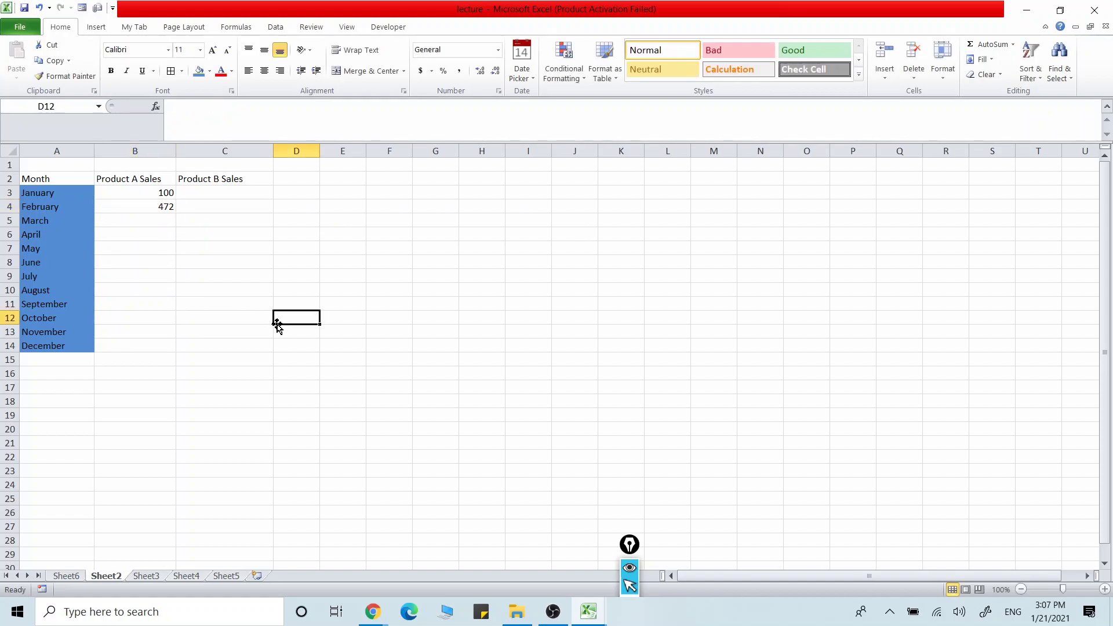
- Autofill the B4 formula down to B14 for the Product A Sales of March through December, and check the copied formula in B6
click(160, 206)
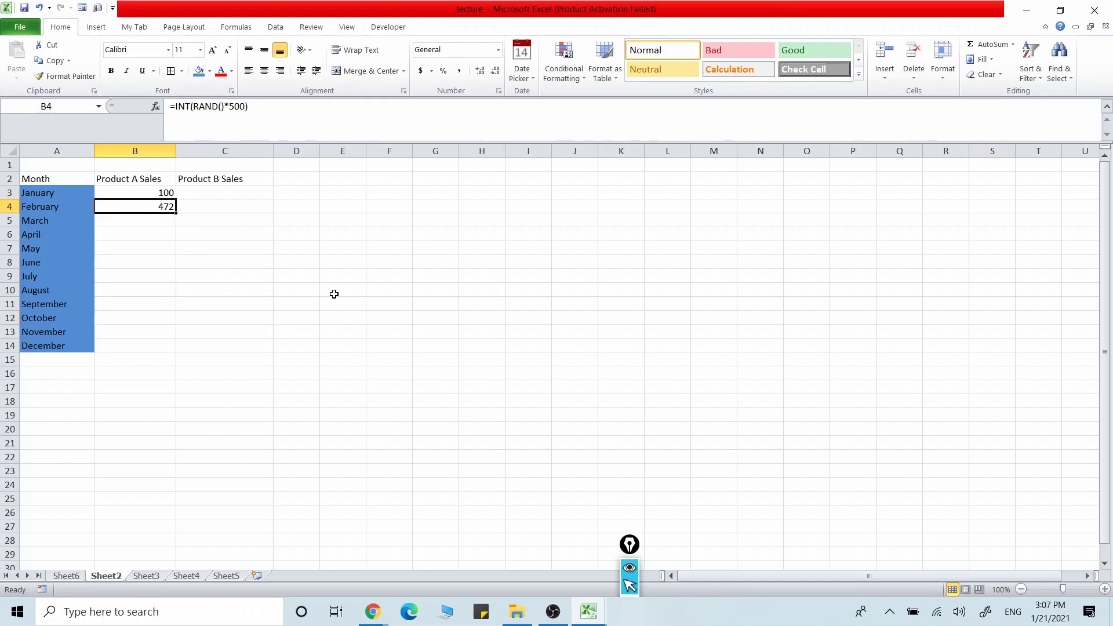
click(143, 234)
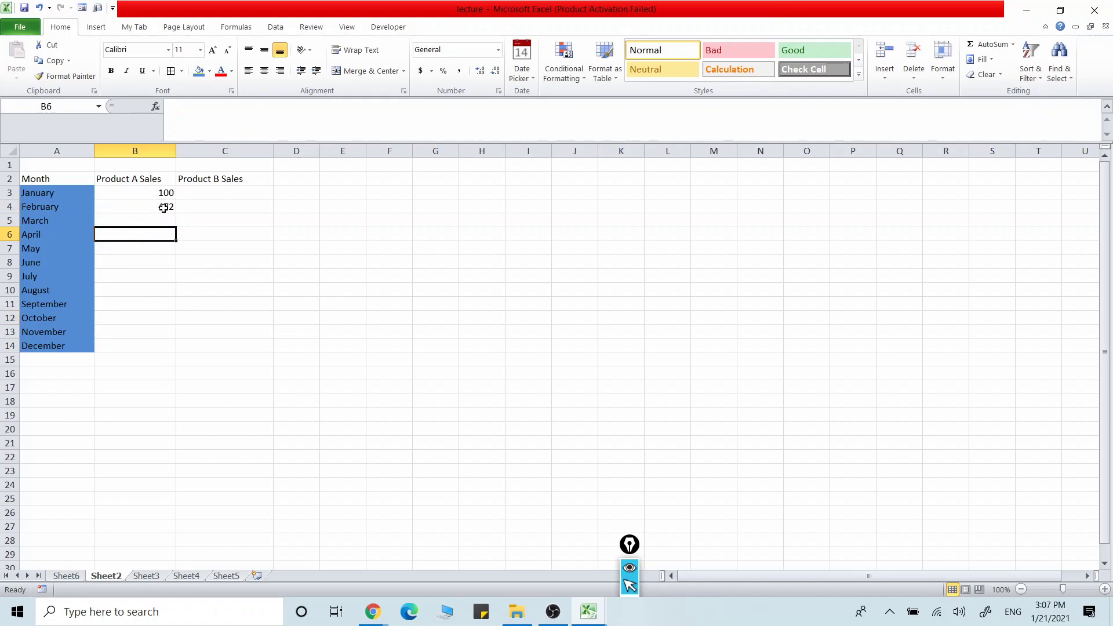
click(164, 208)
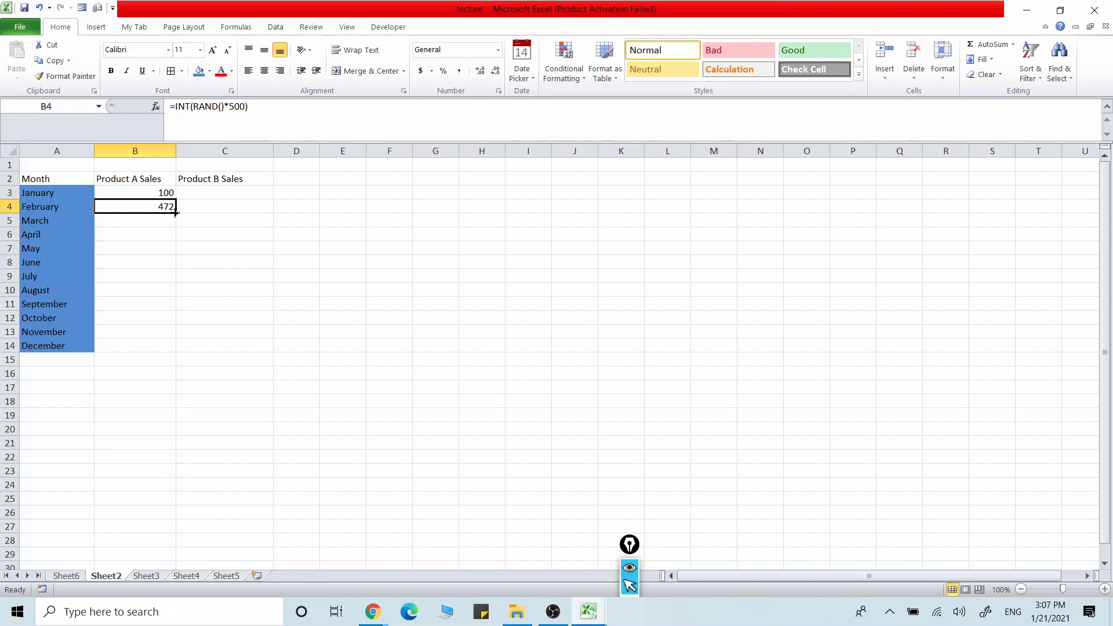
drag(175, 213, 162, 353)
click(242, 265)
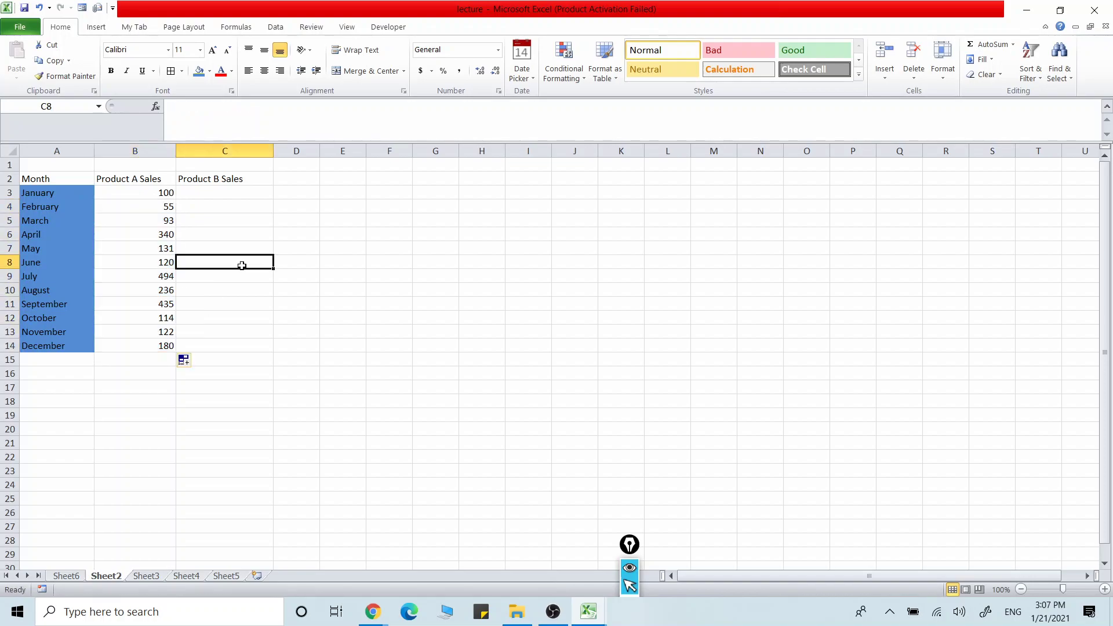
click(160, 234)
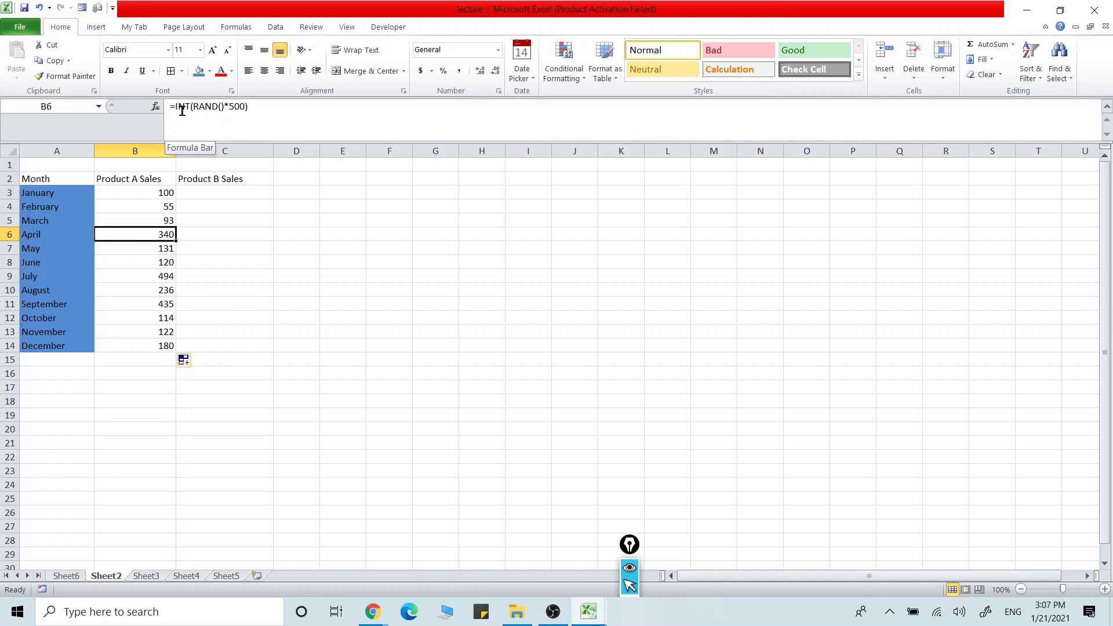
- Copy the random-integer formula from B4 into C3 as January's Product B Sales
click(186, 288)
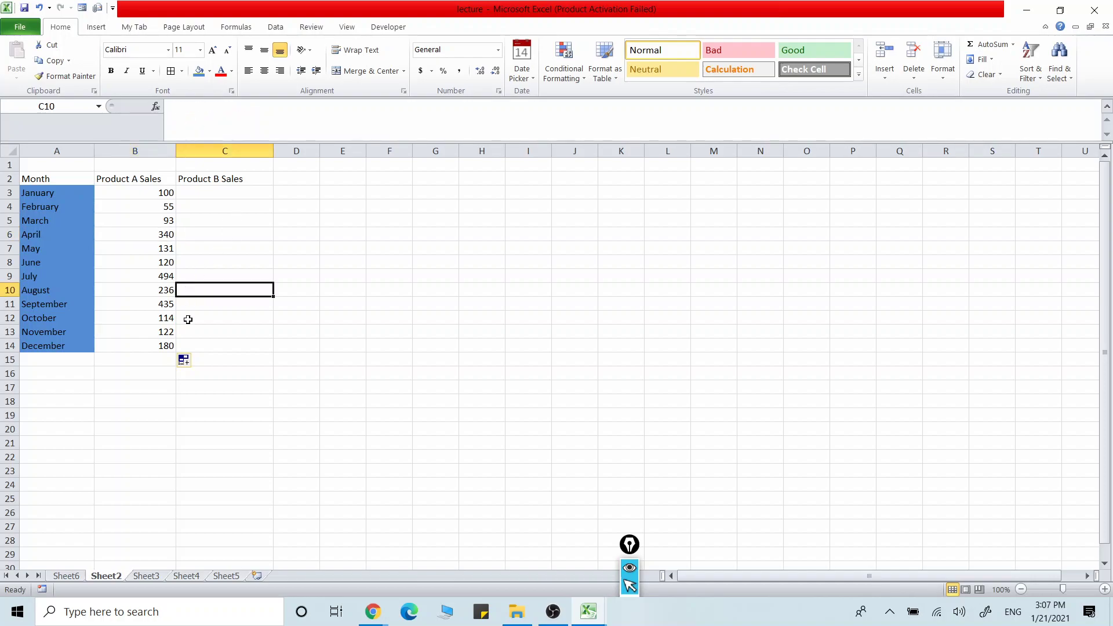
click(169, 205)
key(ctrl+c)
click(210, 191)
key(ctrl+v)
click(246, 230)
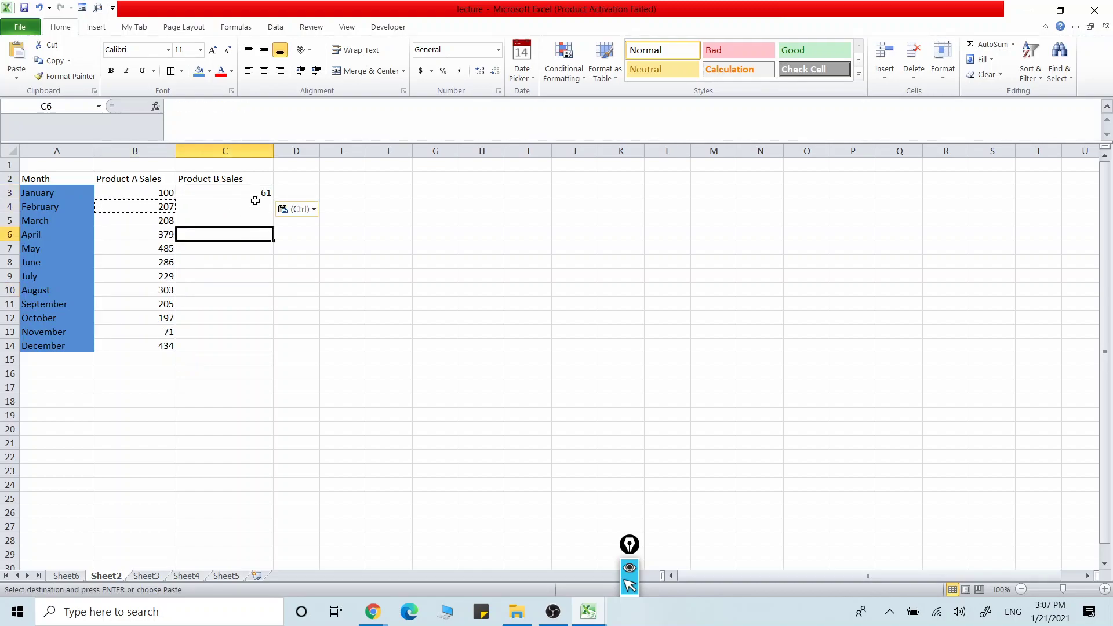
- Autofill the C3 formula down to C14 for February through December, and check the copied formula in C7
click(262, 191)
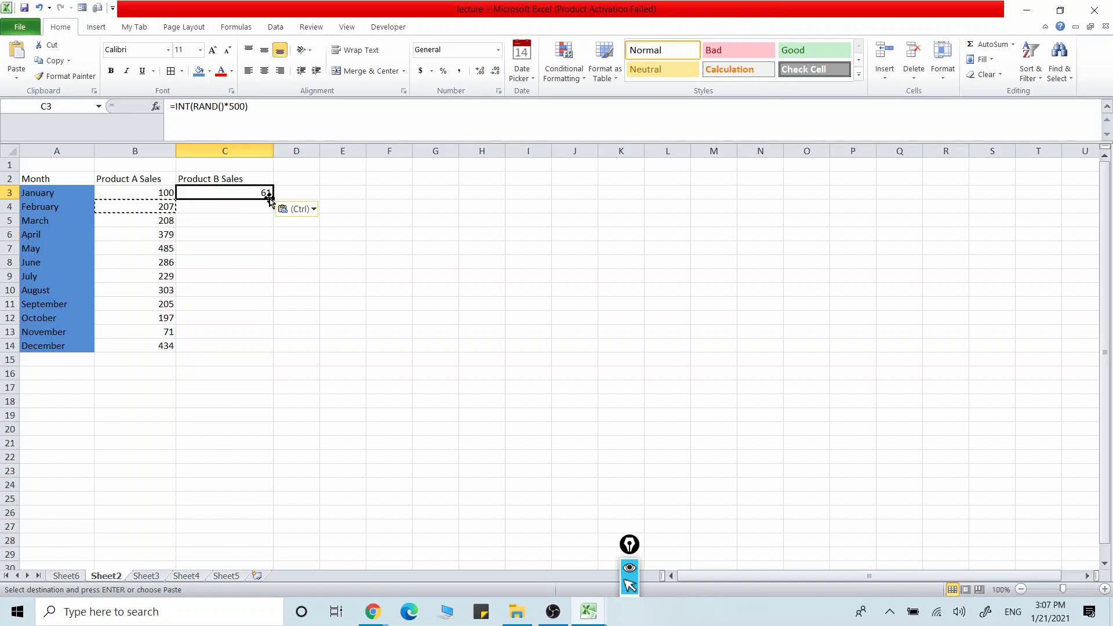
drag(271, 197, 263, 354)
click(371, 315)
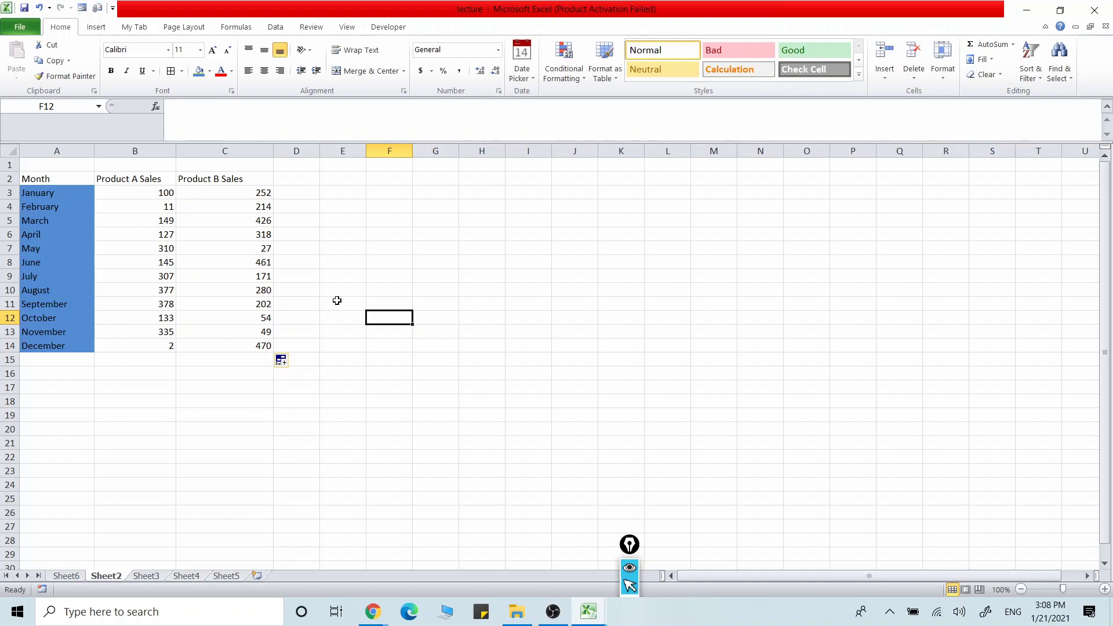
click(224, 243)
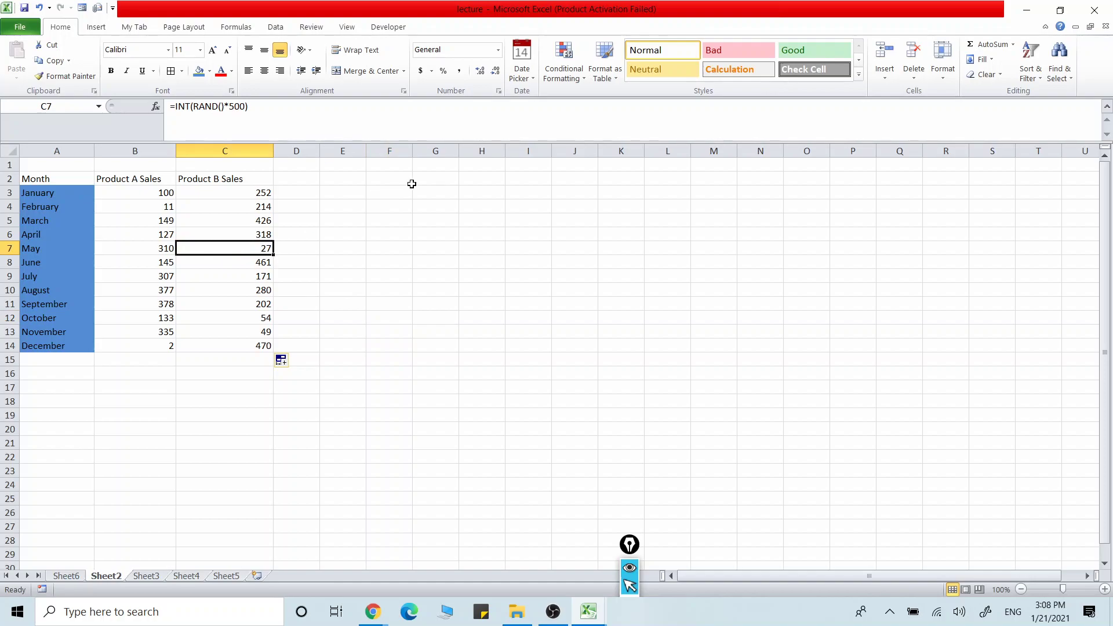
- Enter 1 in H3 and 2 in H4, and autofill the number series down to H18
click(306, 197)
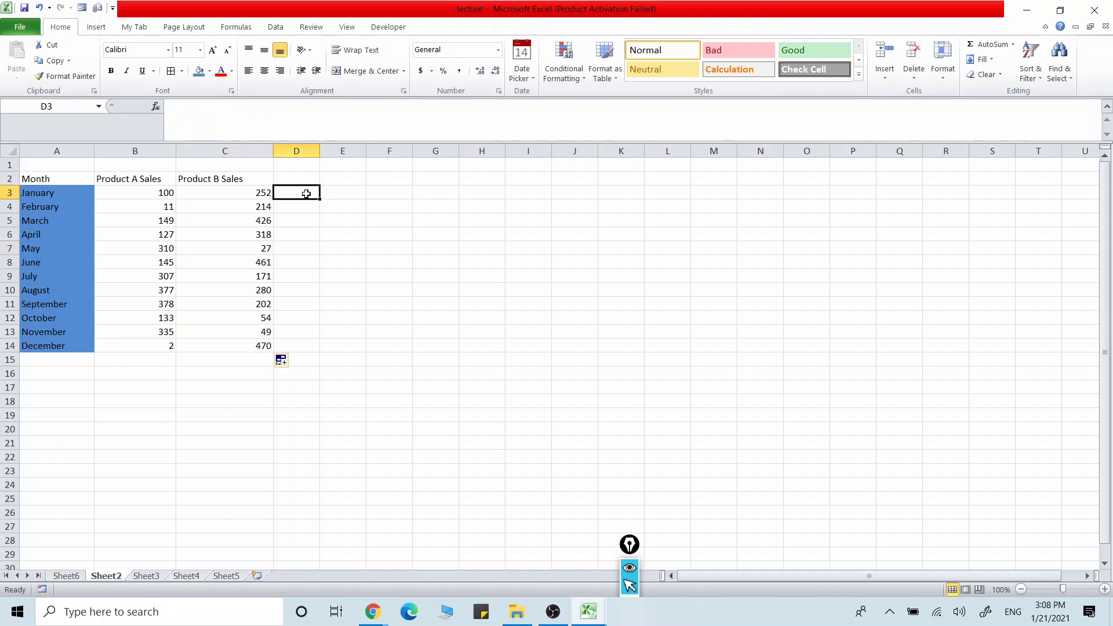
click(487, 191)
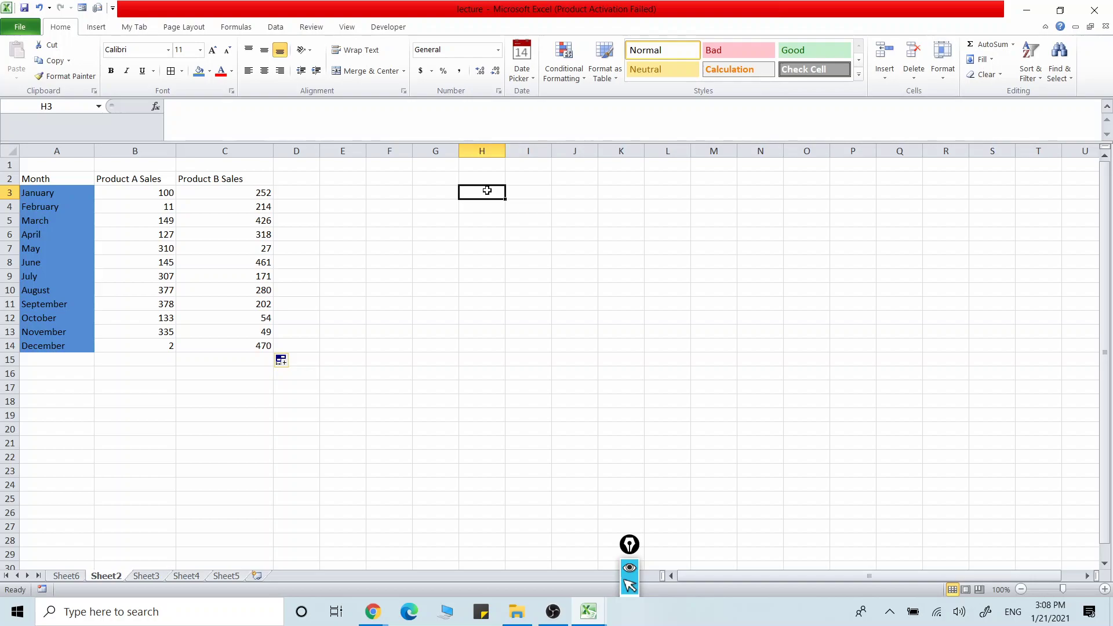
text(1)
click(478, 208)
text(2)
click(489, 251)
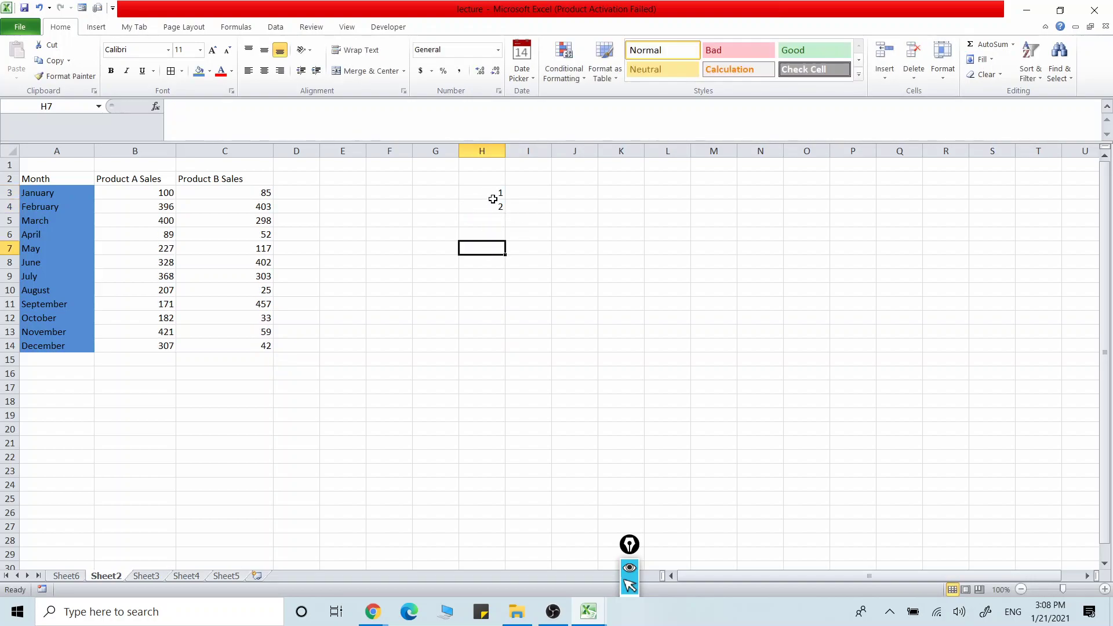
drag(488, 192, 505, 415)
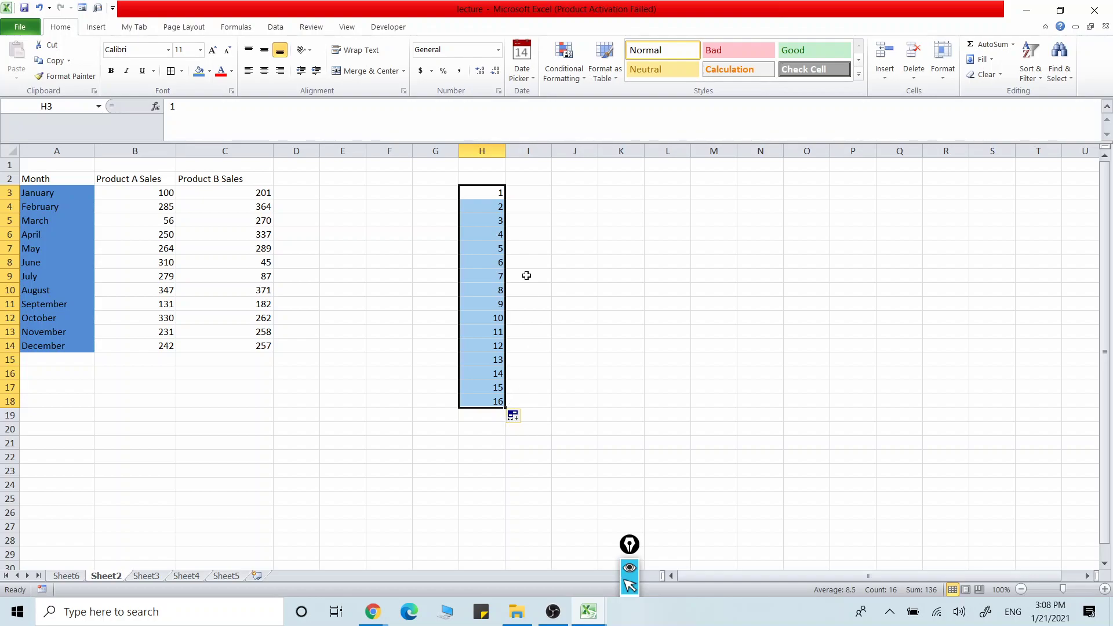
- Enter 2 in I3 and 4 in I4, and autofill the even-number series down to I17
click(499, 208)
click(533, 198)
text(2)
click(527, 210)
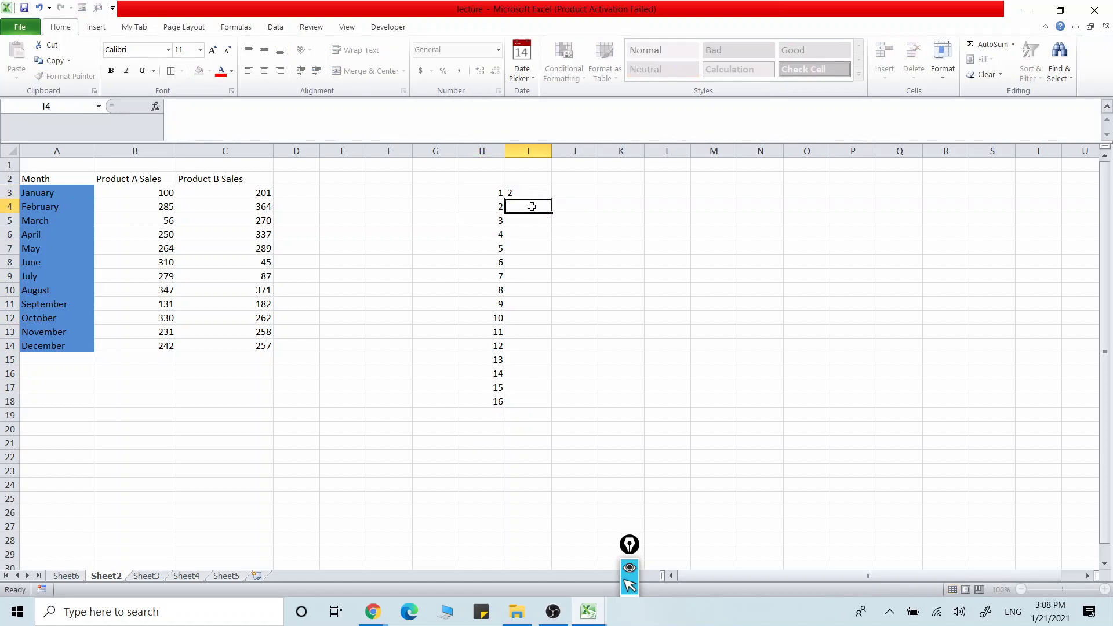
text(4)
click(541, 228)
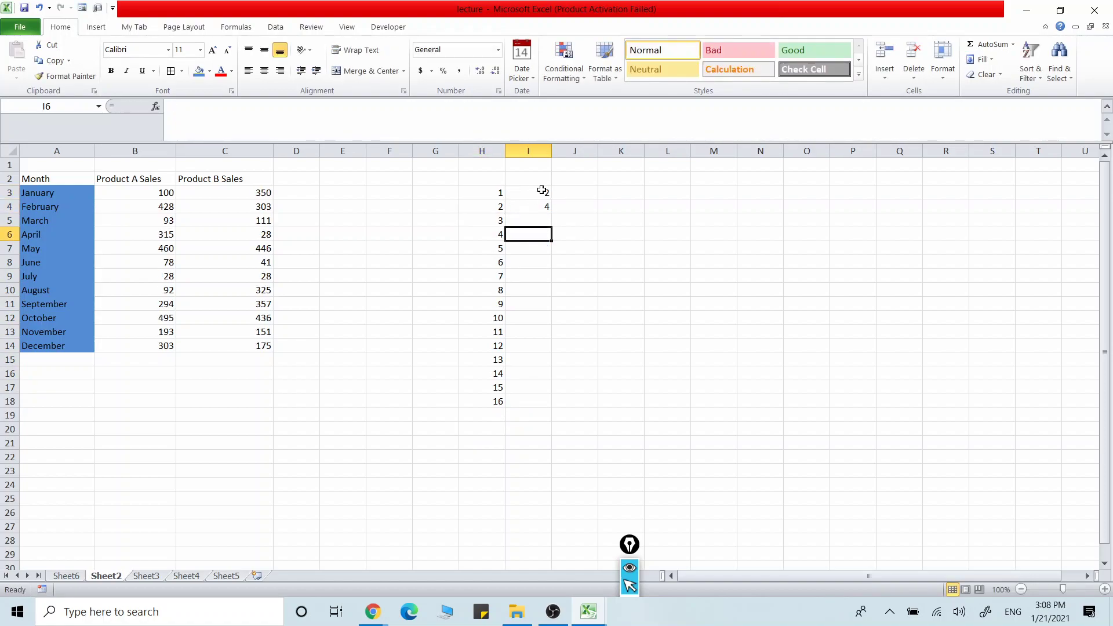
drag(542, 191, 540, 400)
click(674, 314)
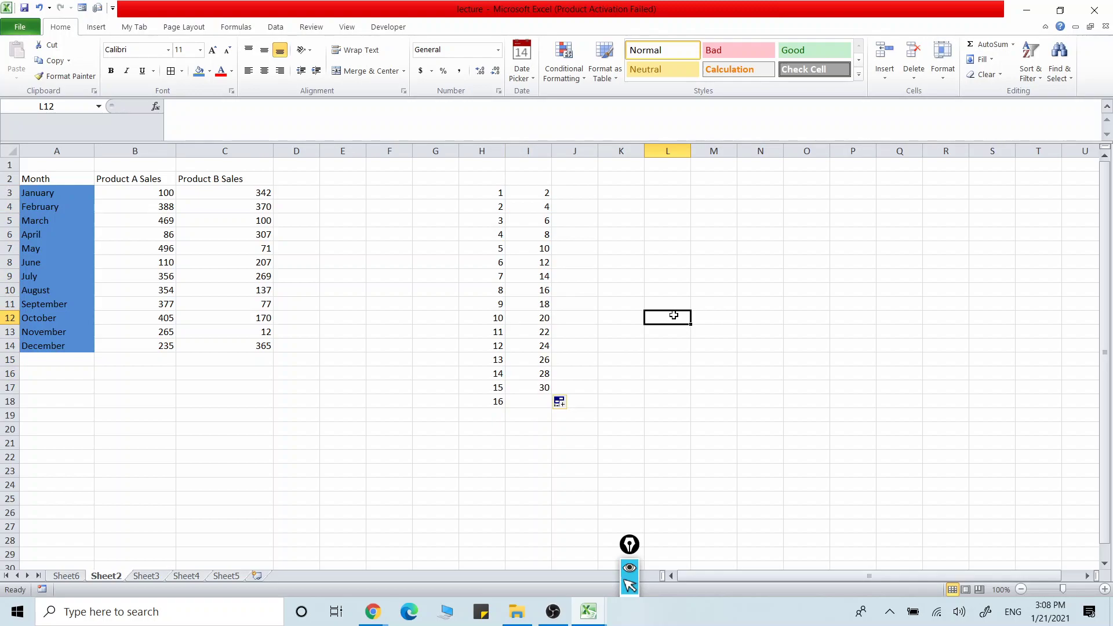
- Delete the contents of H3:I21 to remove both practice number series
drag(489, 191, 538, 438)
key(Delete)
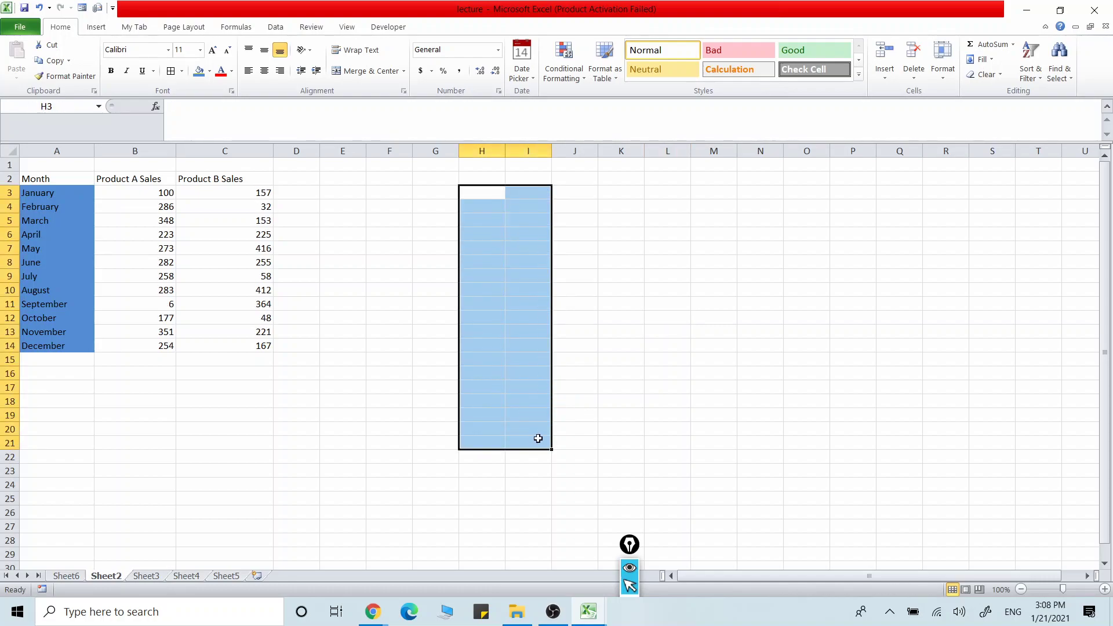
click(382, 316)
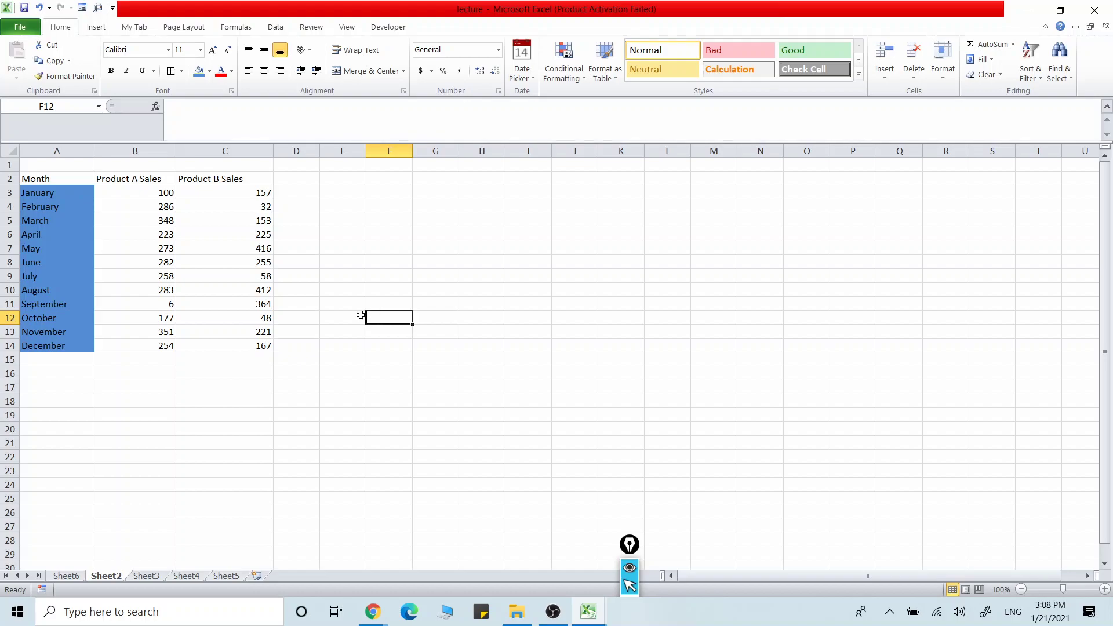
- Delete January's Product B Sales in C3, and undo the deletion
click(266, 192)
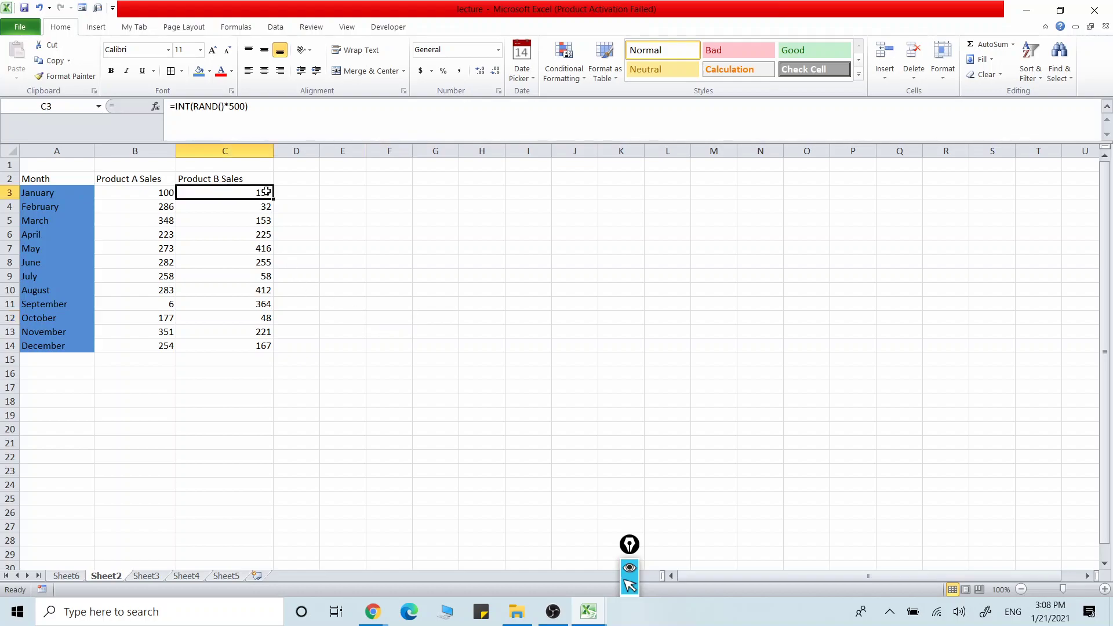
key(Delete)
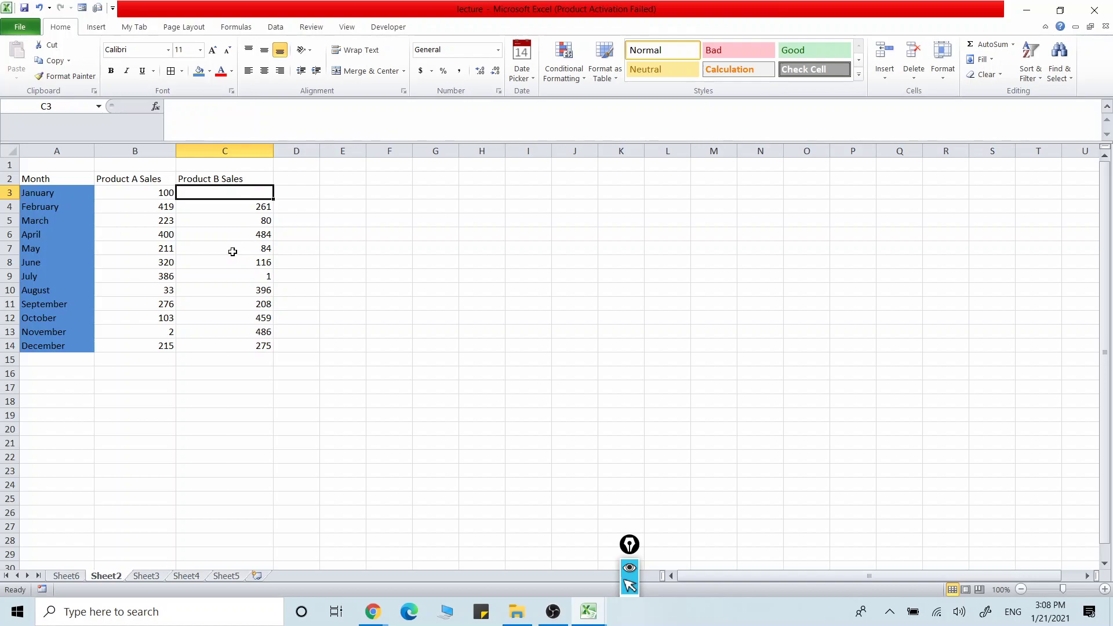
key(ctrl+z)
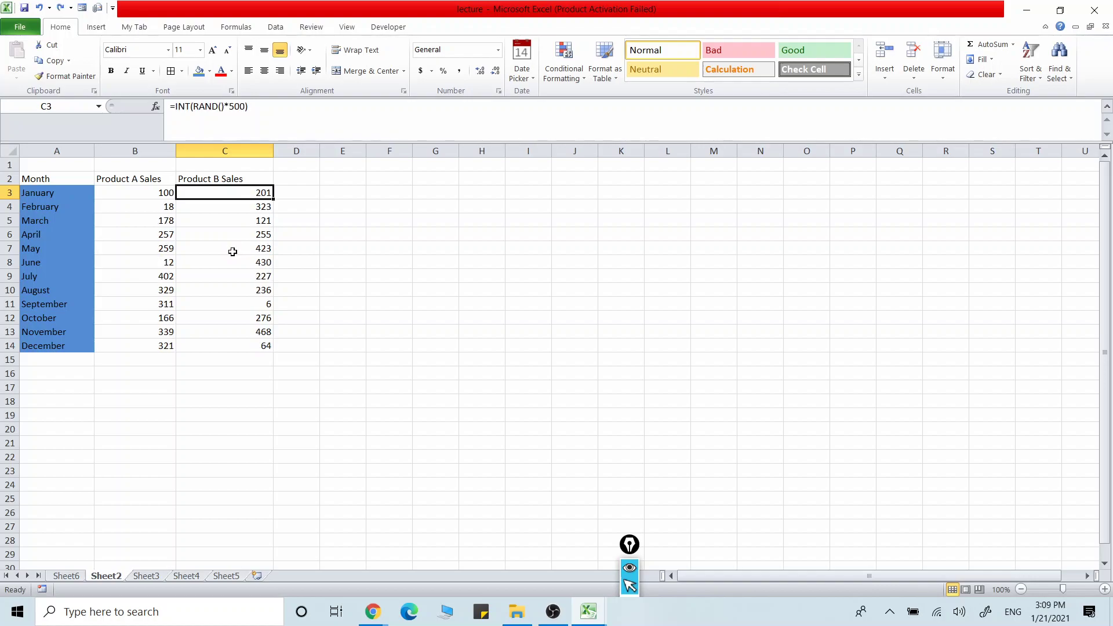
- Examine the available Clear options, such as Clear All, Clear Formats and Clear Contents, without applying any
click(328, 250)
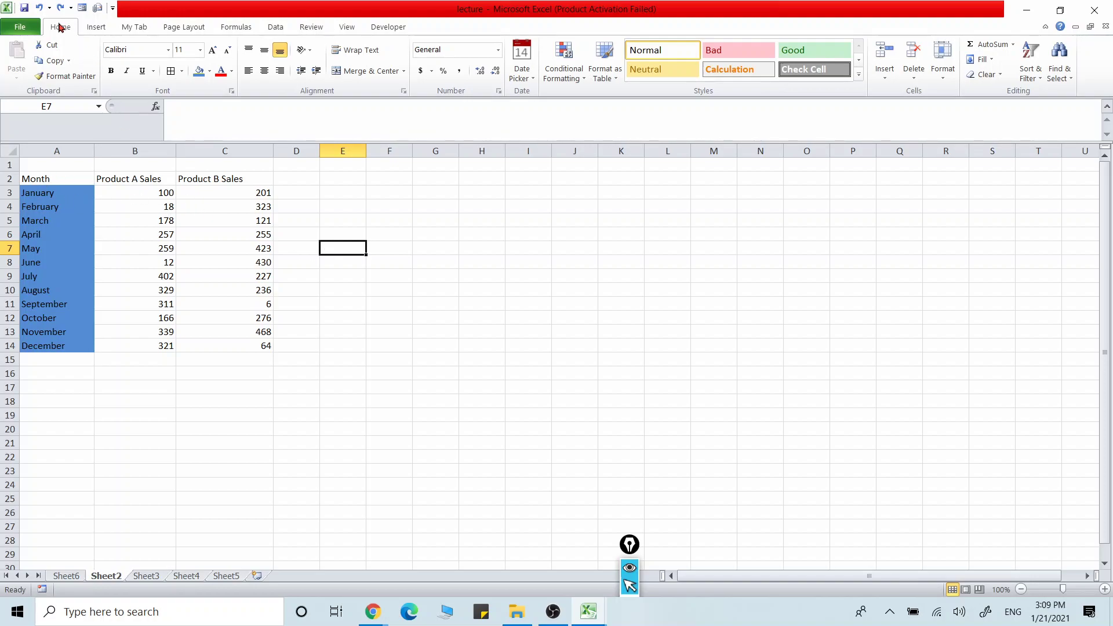
click(1001, 76)
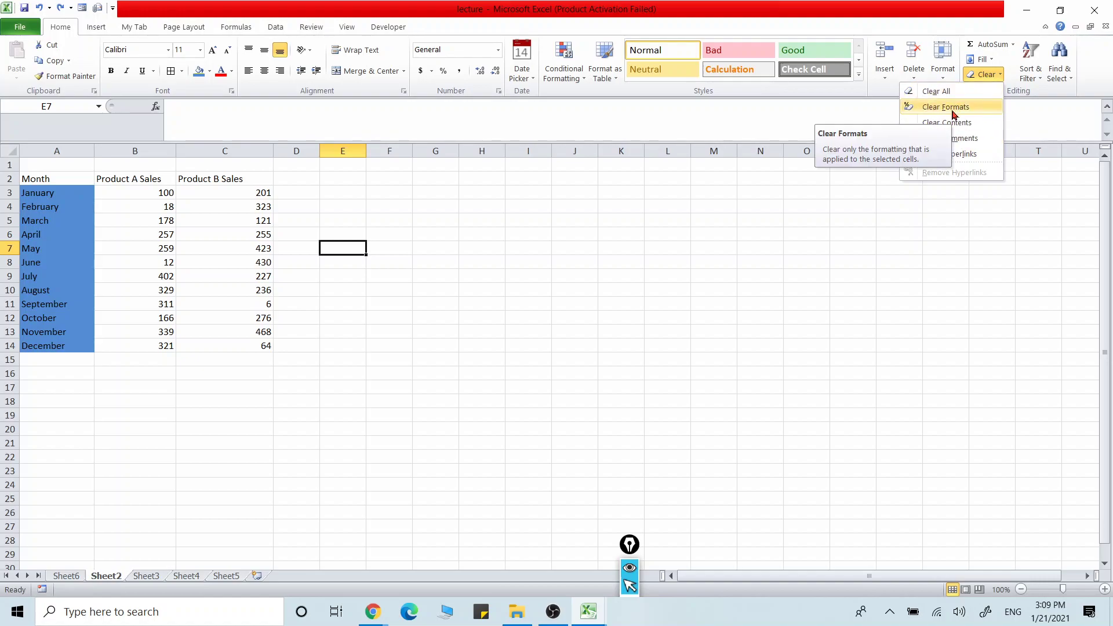
click(532, 204)
- Enter 123 in cell I4 as a sample value
double_click(532, 206)
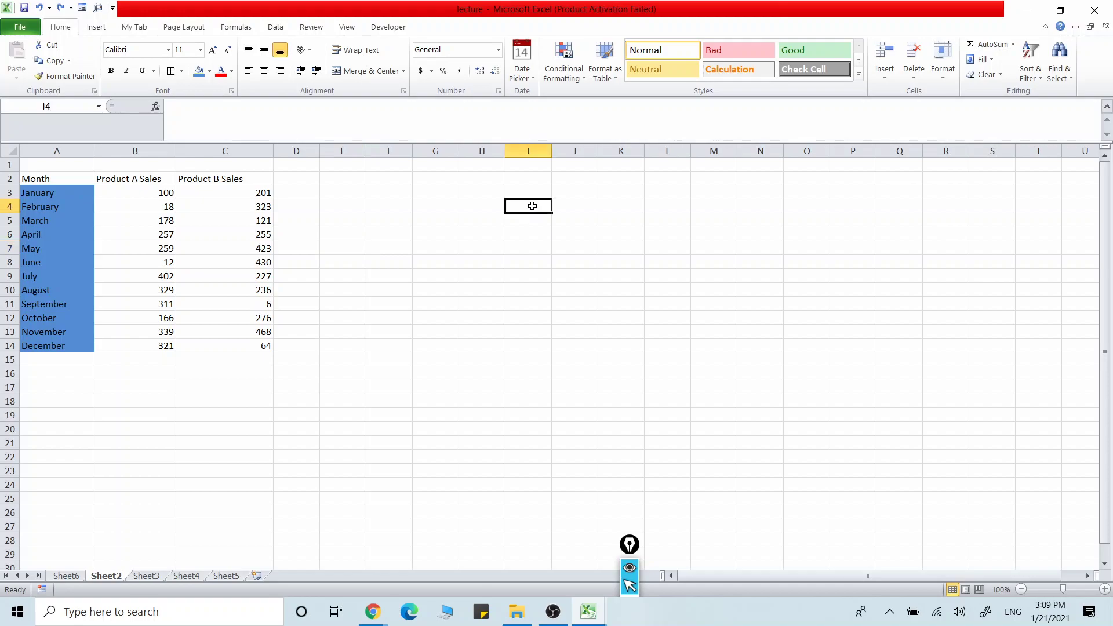
text(123)
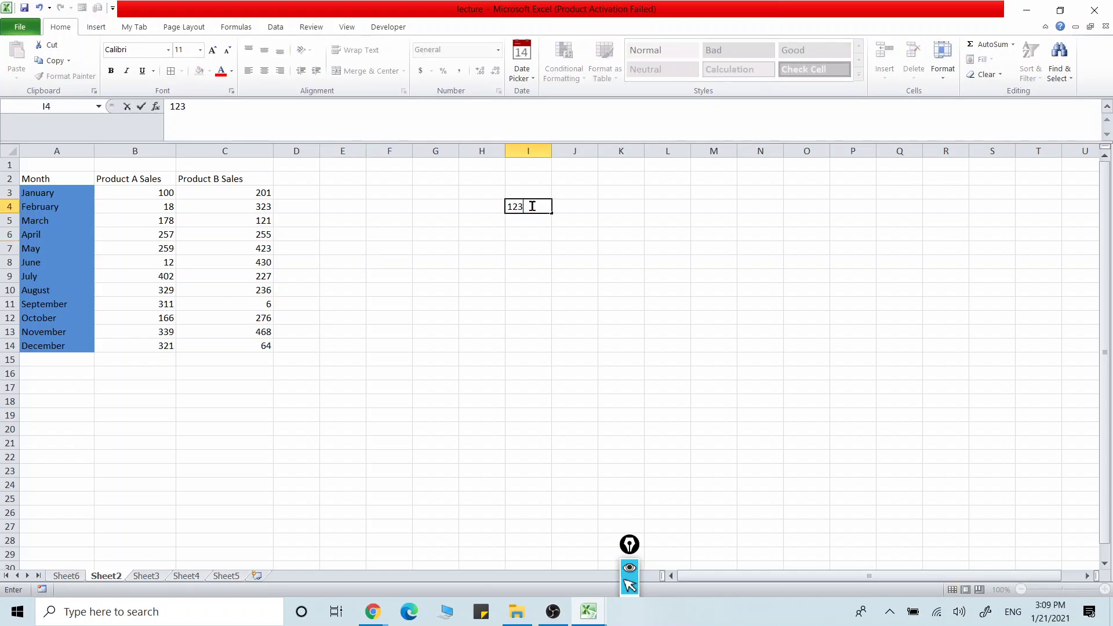
click(525, 237)
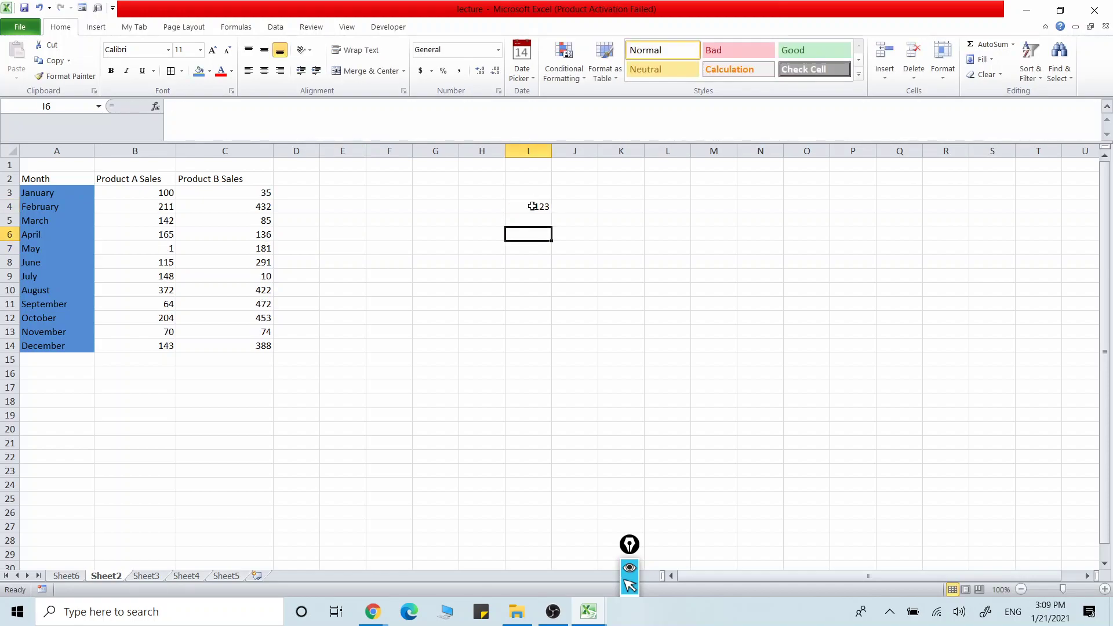
- Format the sample value in I4 with a red font color and a blue fill
click(532, 206)
click(219, 70)
click(544, 320)
click(538, 207)
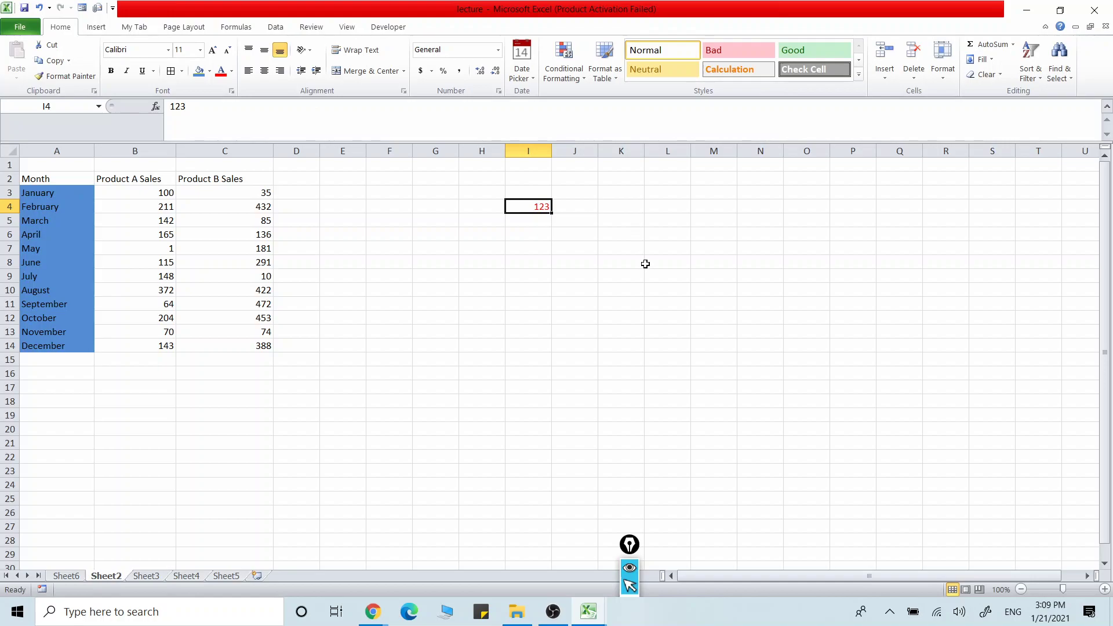
click(199, 70)
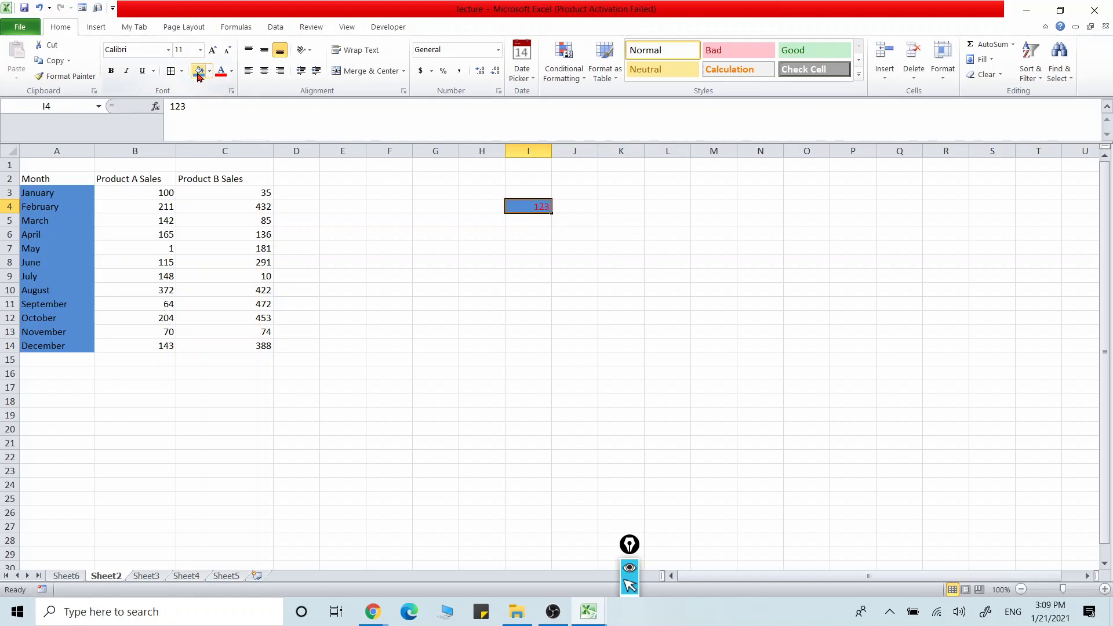
click(524, 323)
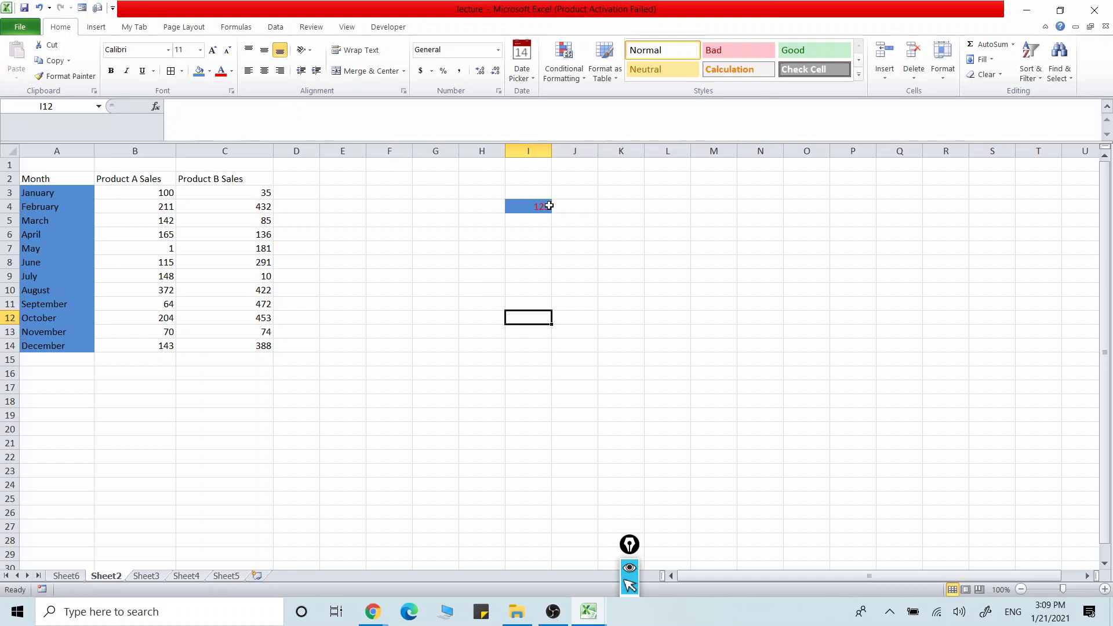
- Delete only the contents of the formatted cell I4, and undo the deletion
click(545, 207)
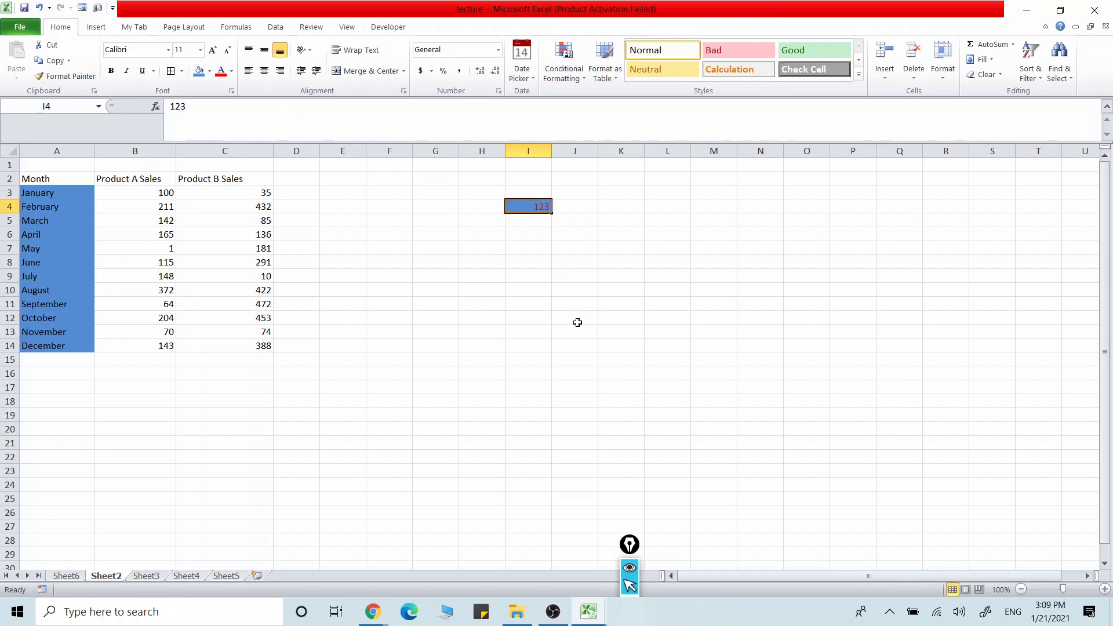
key(Delete)
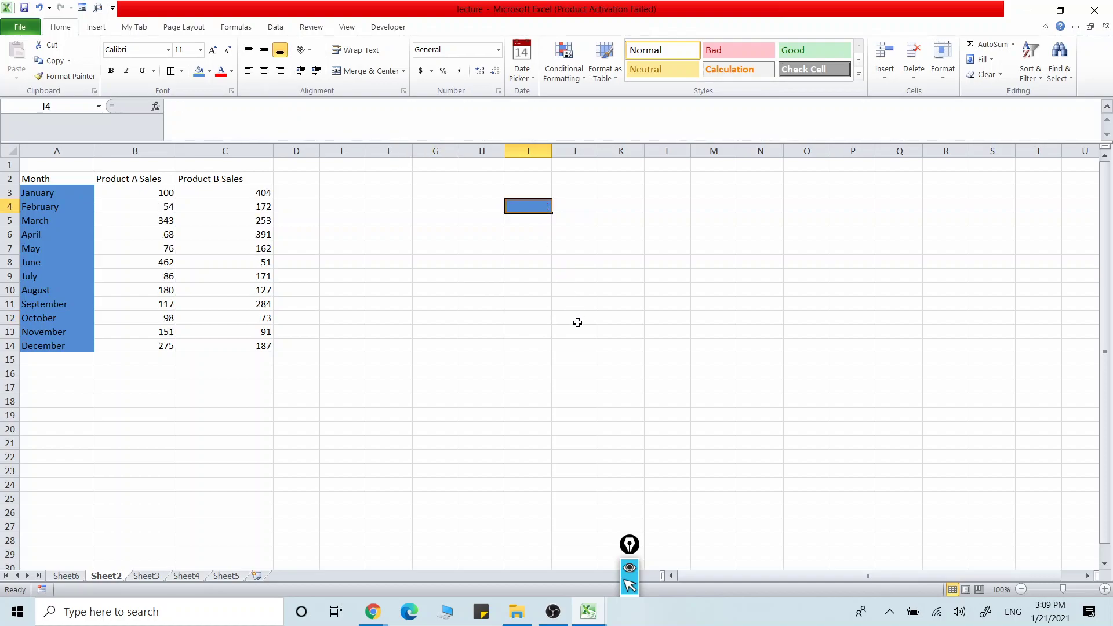
key(ctrl+z)
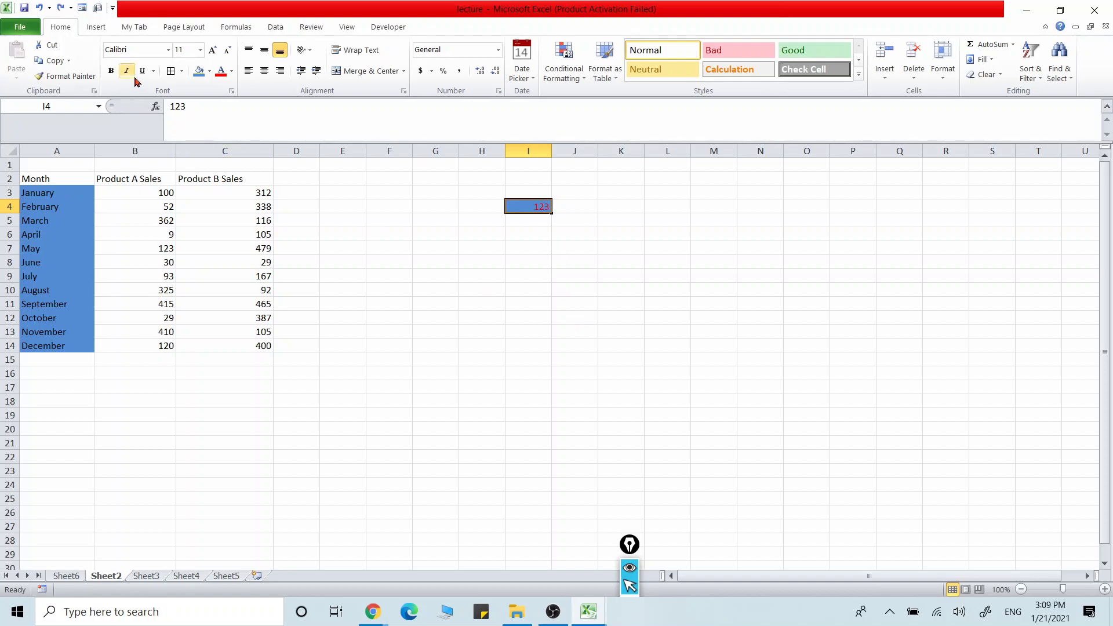
- Apply Clear All to cell I4 to remove both its value and formatting, and undo it
click(998, 78)
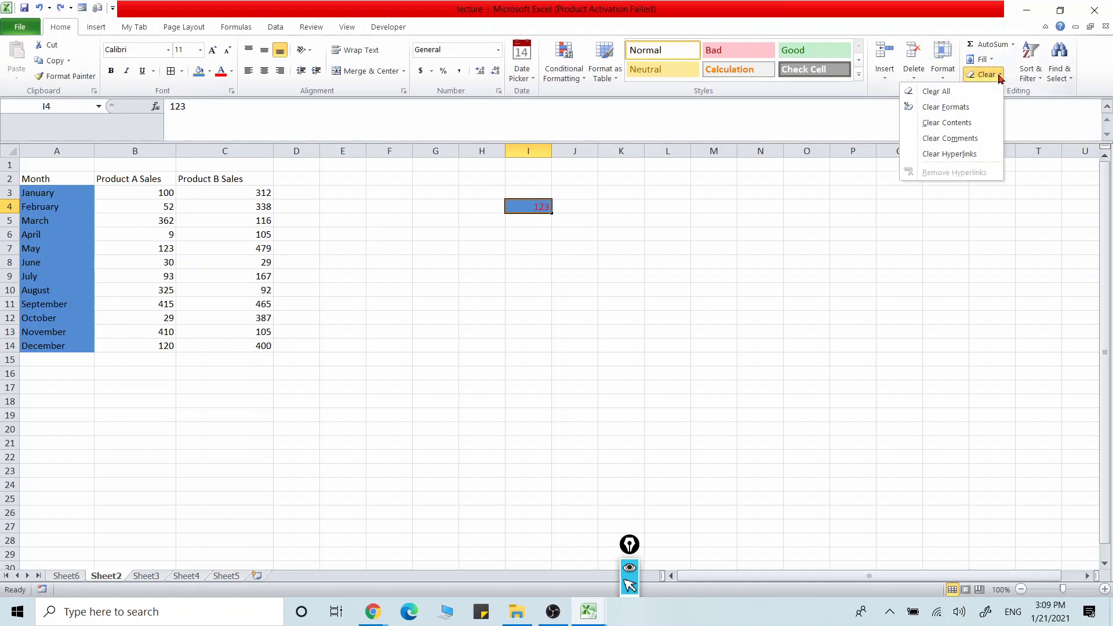
click(943, 91)
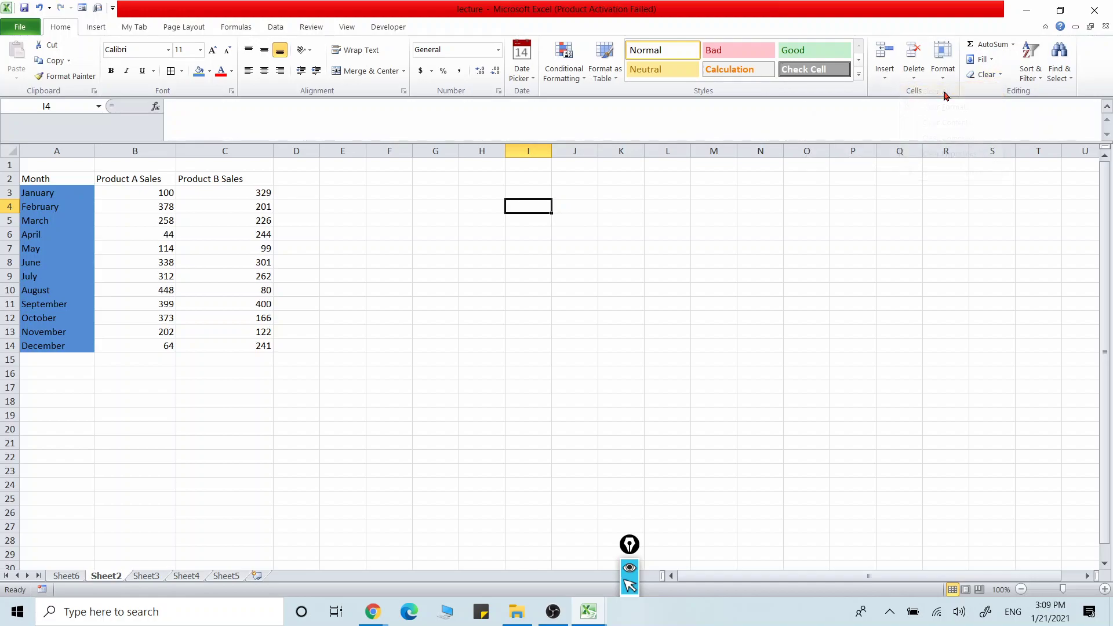
click(638, 289)
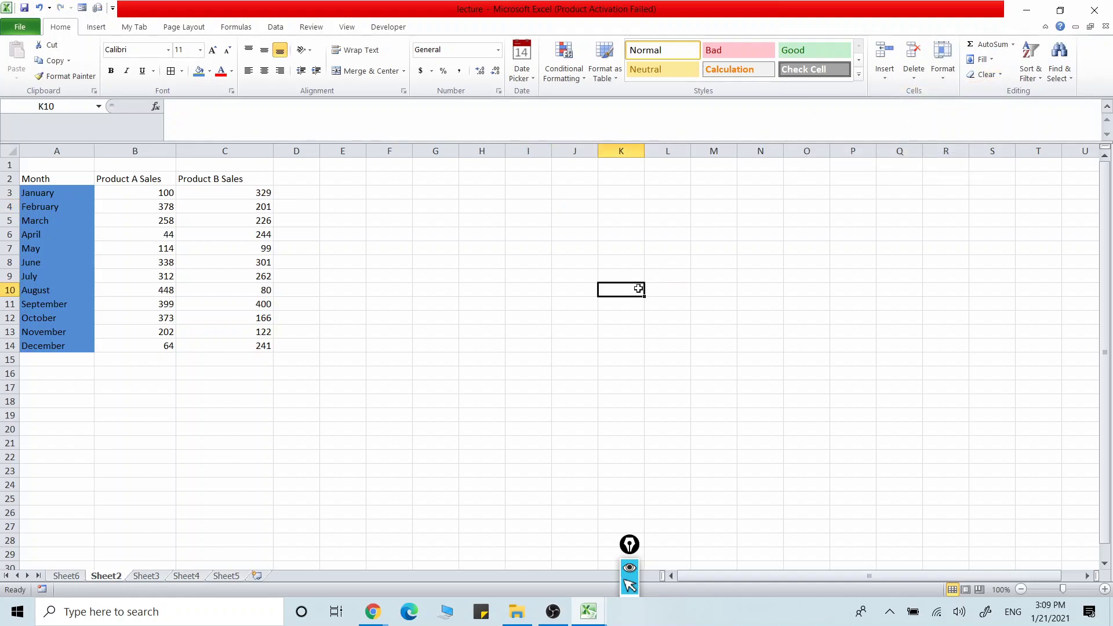
key(ctrl+z)
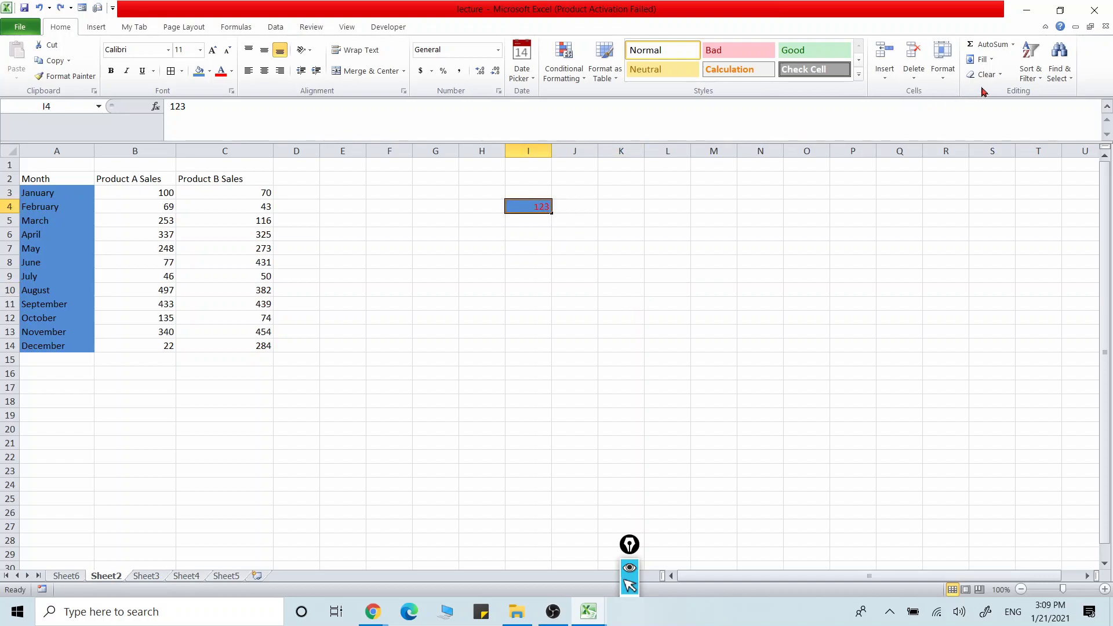
- Apply Clear Formats to cell I4 so only its value is kept, and reselect the cell
click(1002, 75)
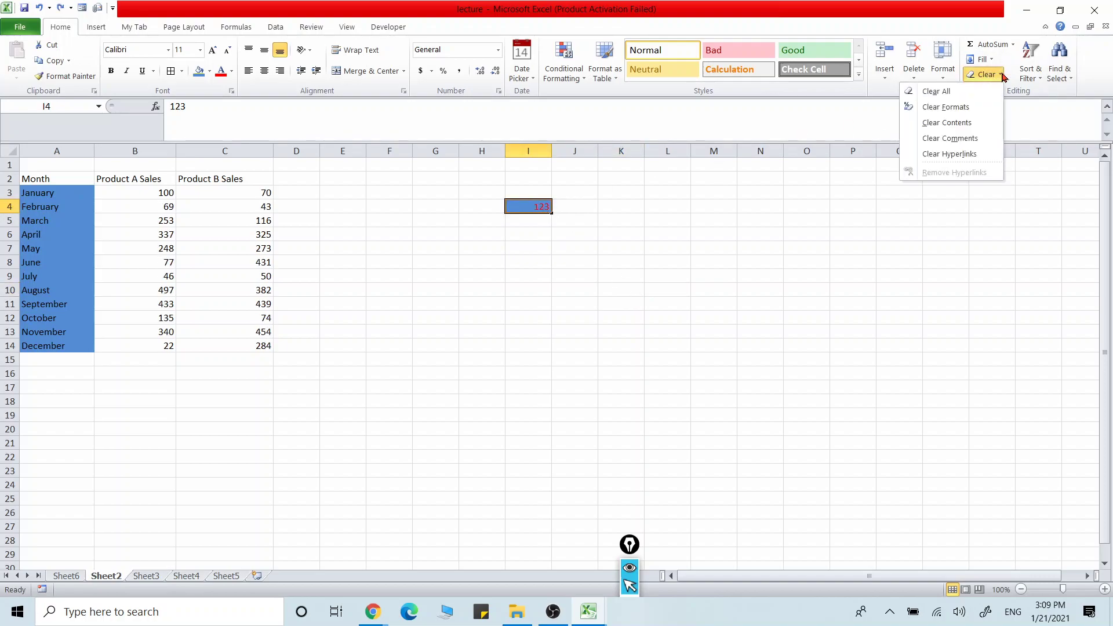
click(945, 109)
click(648, 290)
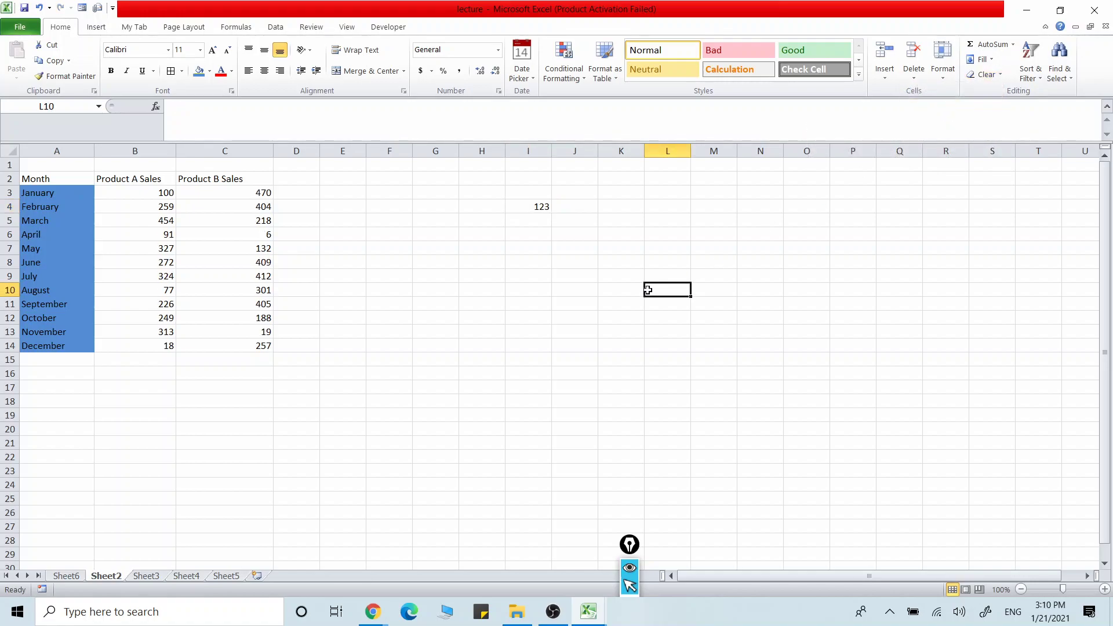
click(522, 207)
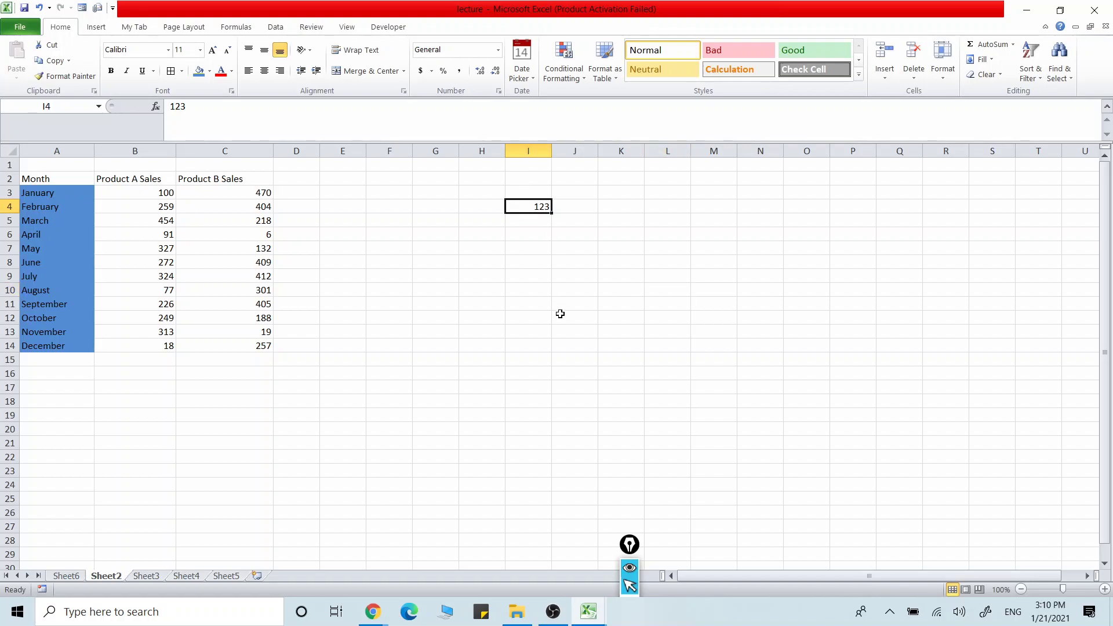
- Delete the sample value from cell I4
click(626, 272)
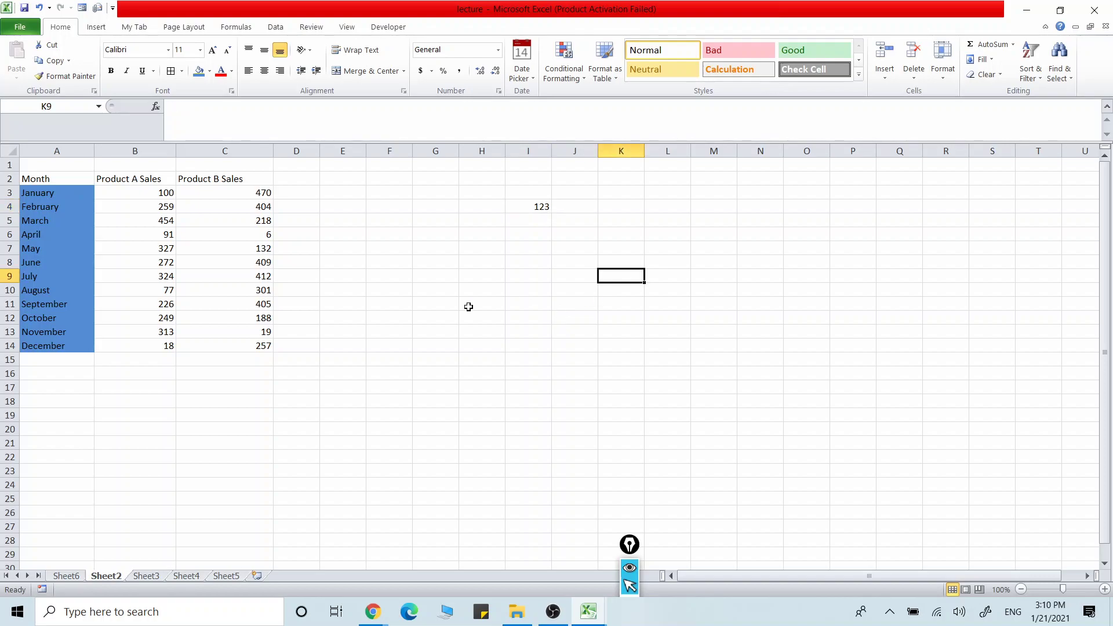
click(533, 207)
key(Delete)
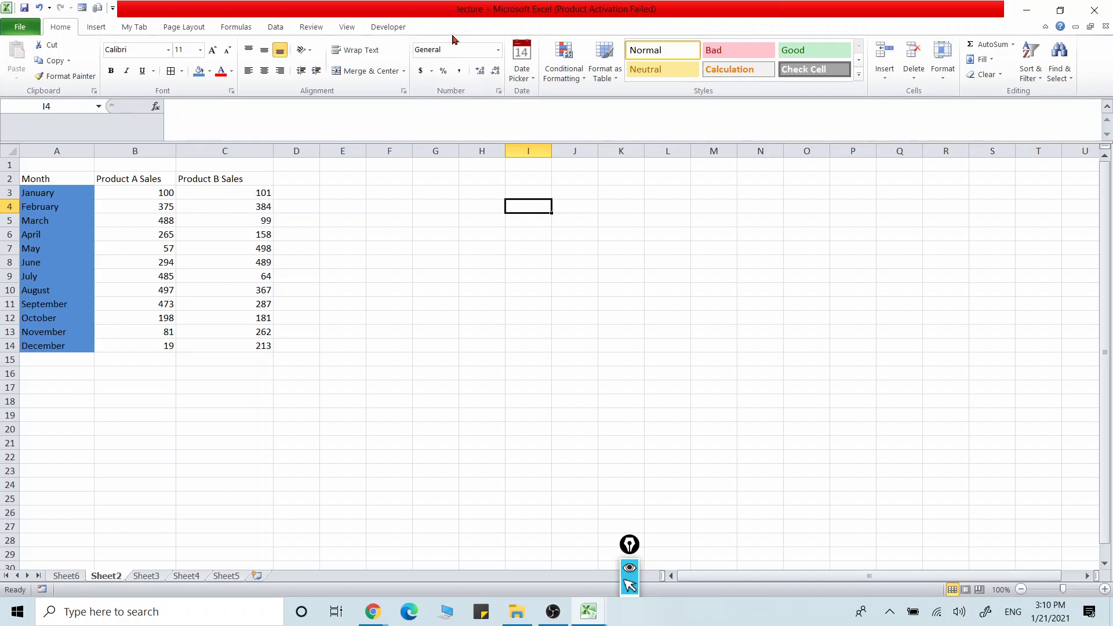
- Apply the Number format to the Product B sales in C3:C14, and switch them to Currency
drag(262, 194, 261, 345)
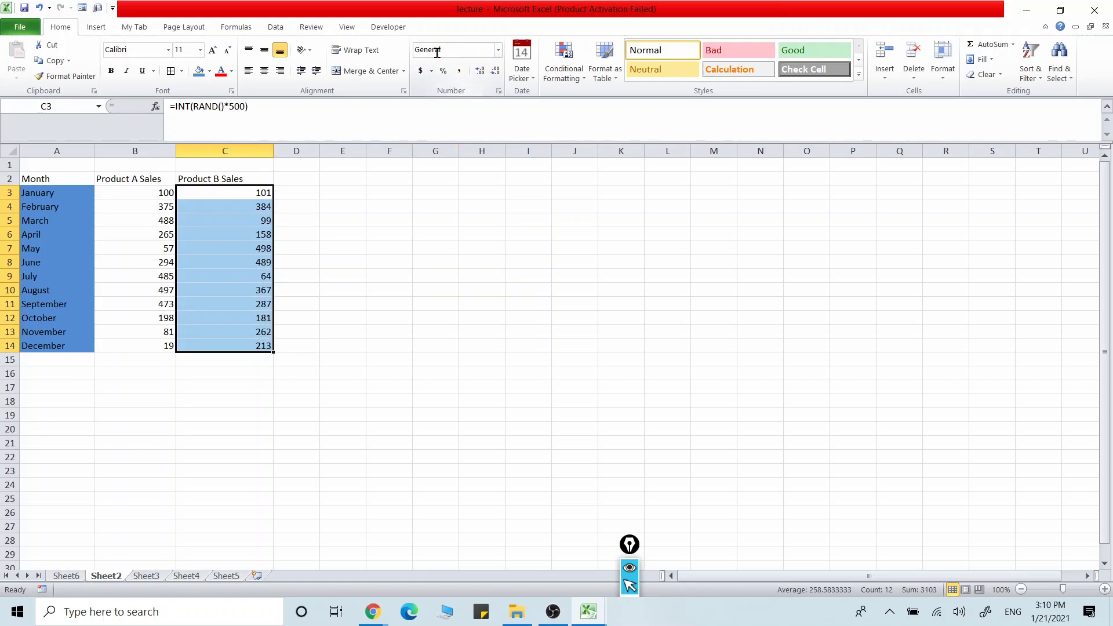
click(498, 52)
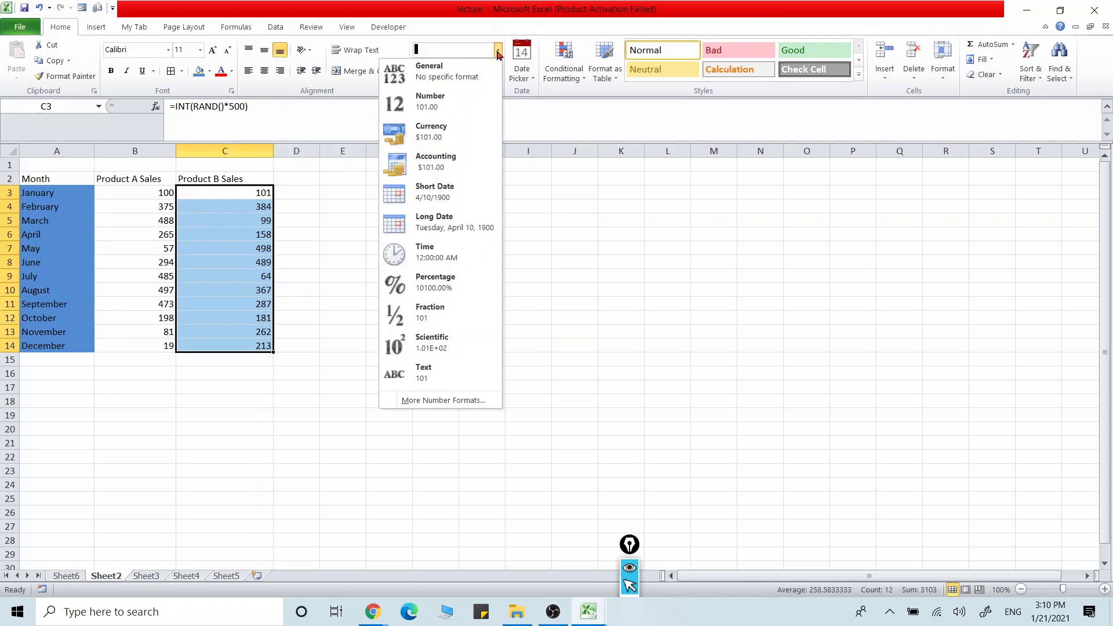
click(443, 101)
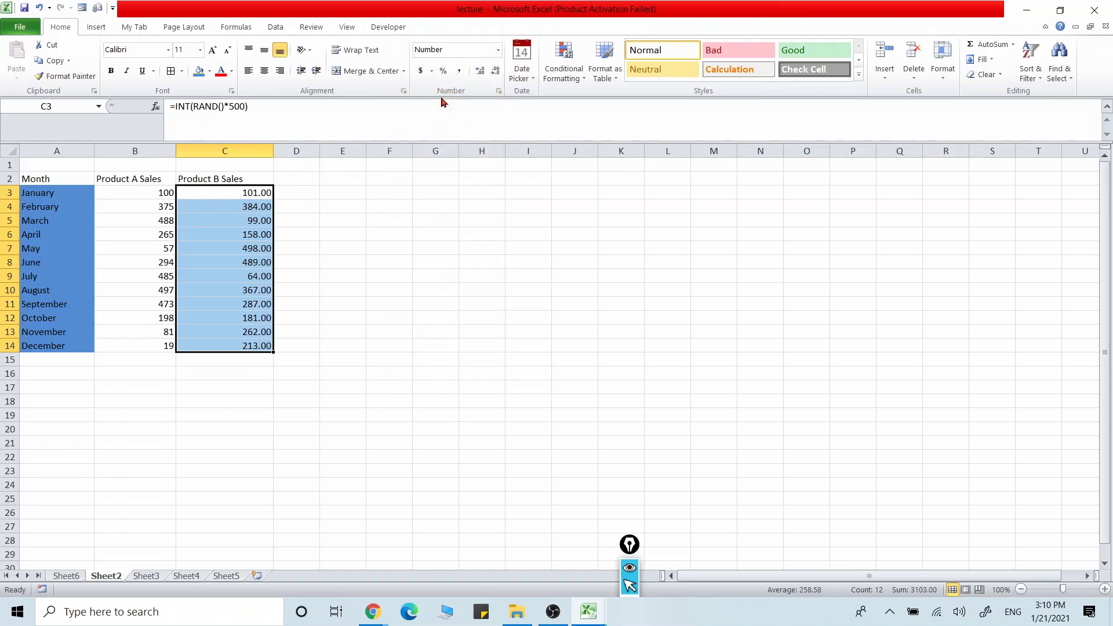
click(499, 51)
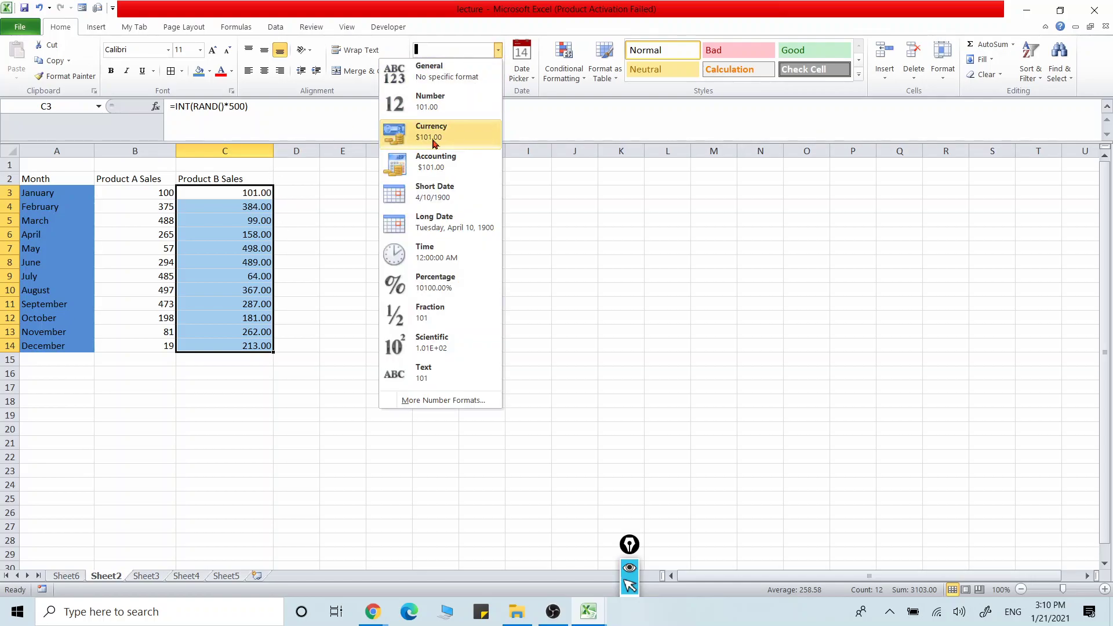
click(434, 142)
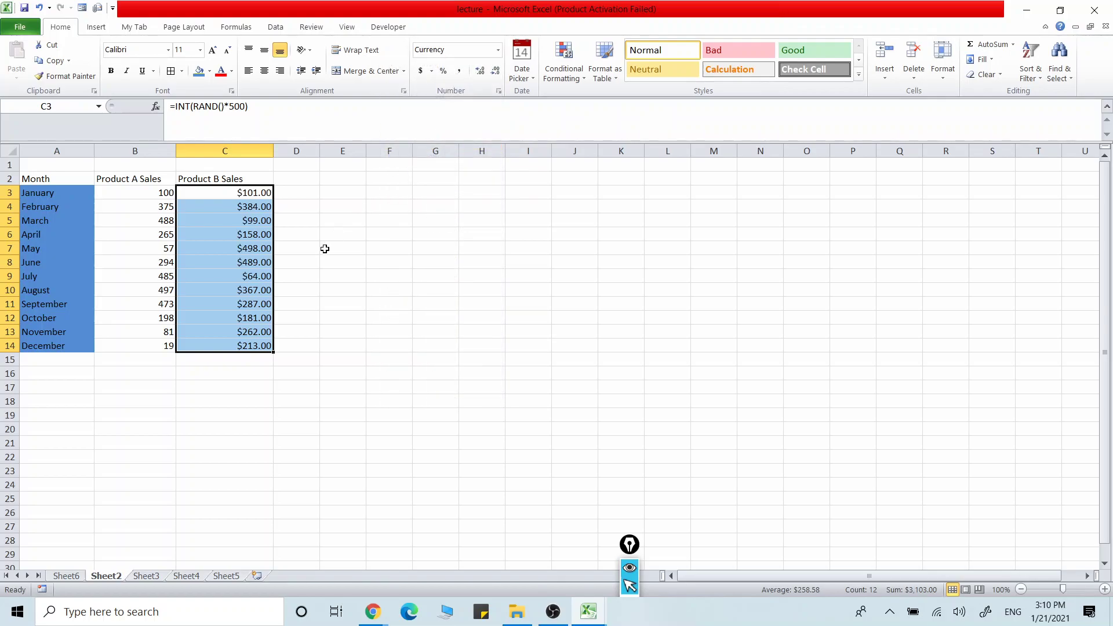
- Change the number format of the Product B sales in C3:C14 to Percentage
click(499, 51)
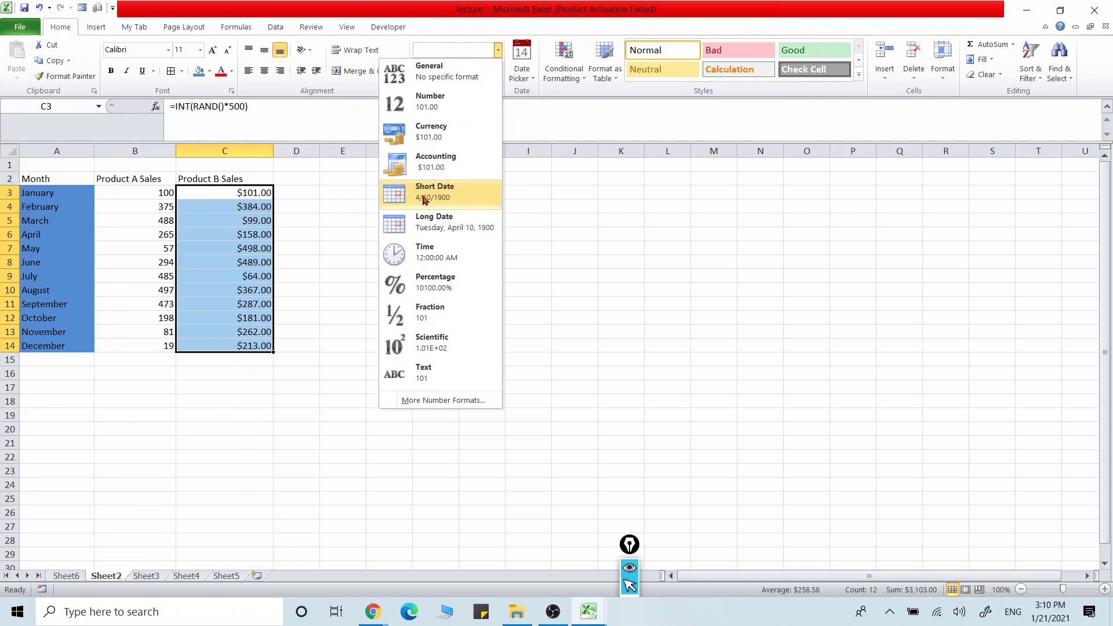
click(424, 281)
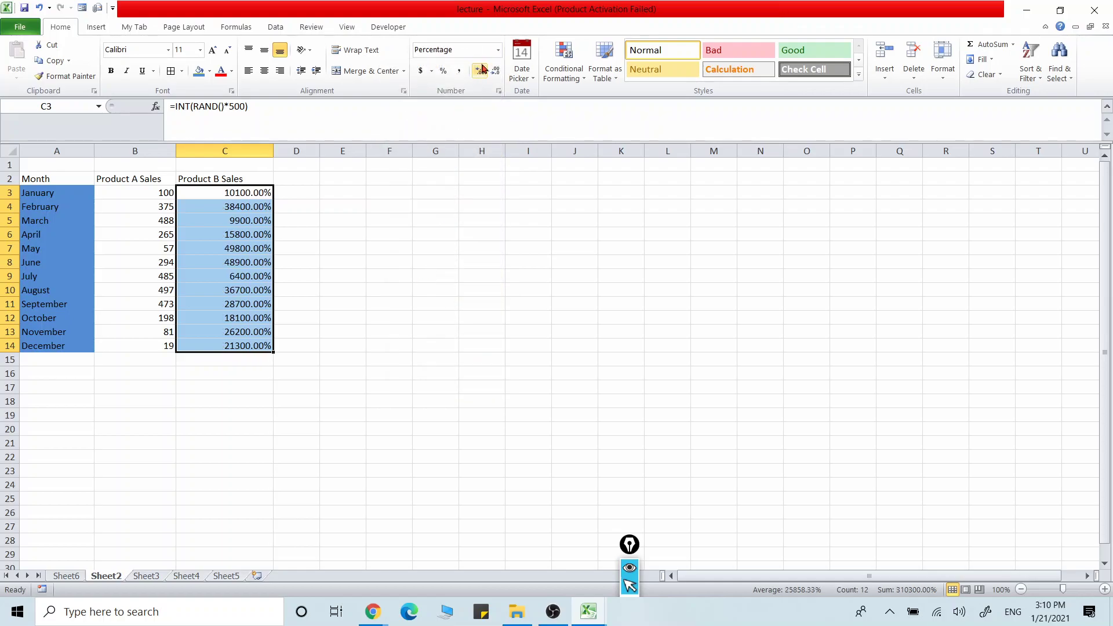
click(327, 288)
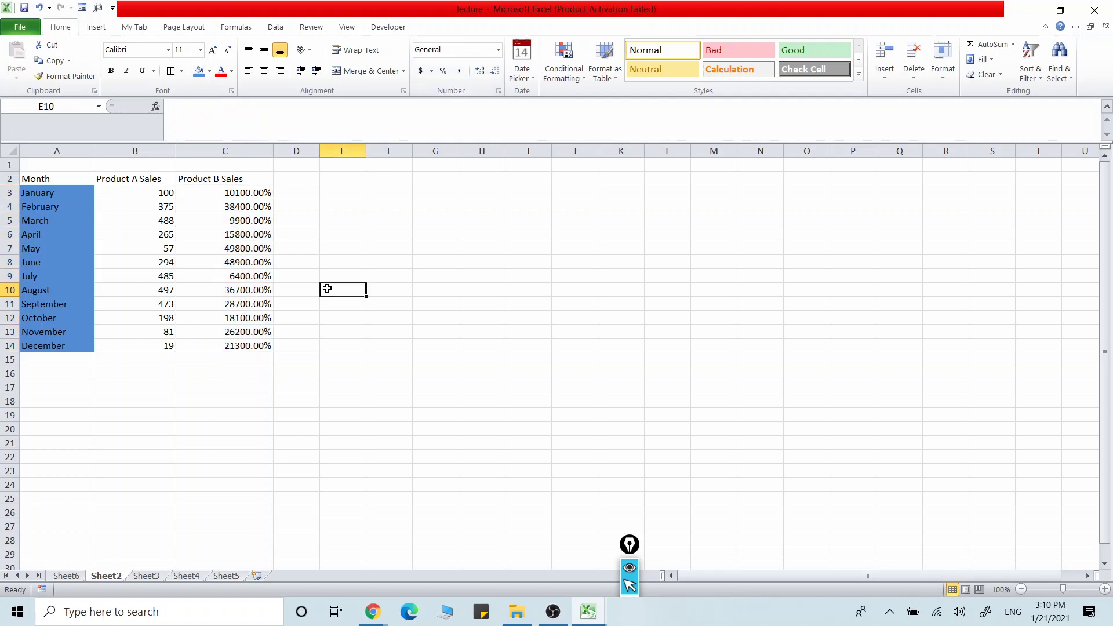
- Set the Product B sales in C3:C14 back to the Number format, and change them to Text
click(249, 193)
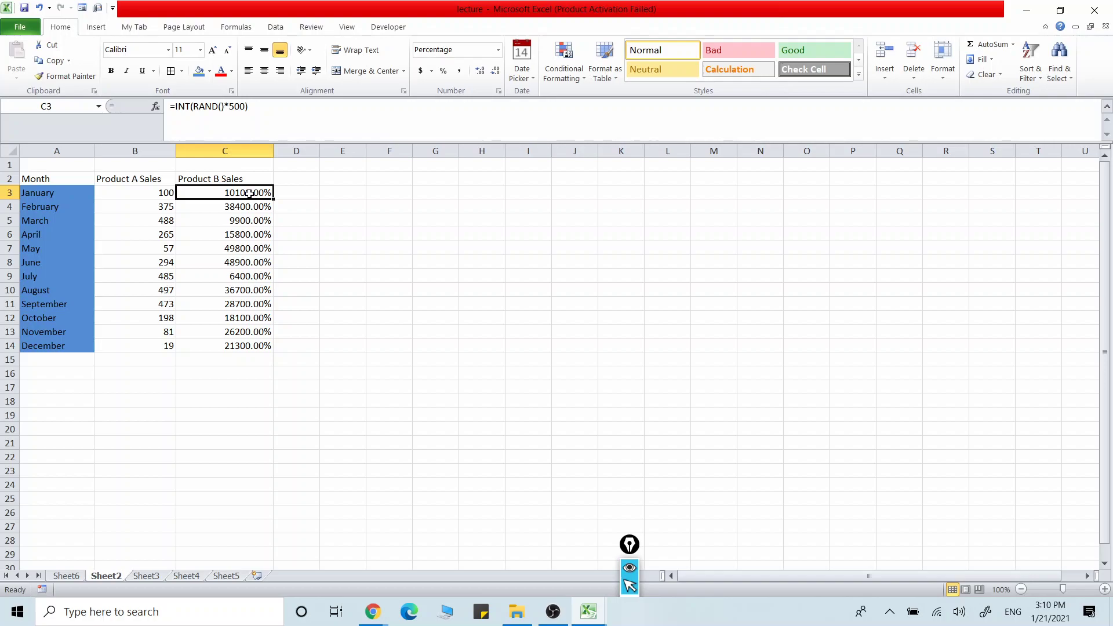
drag(250, 193, 245, 343)
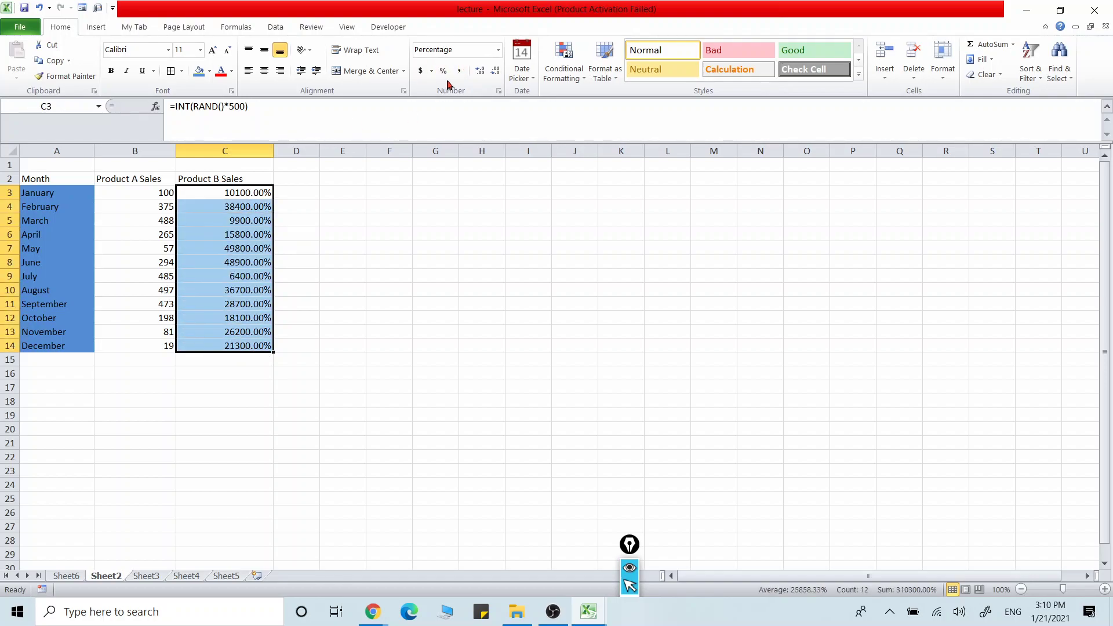
click(497, 51)
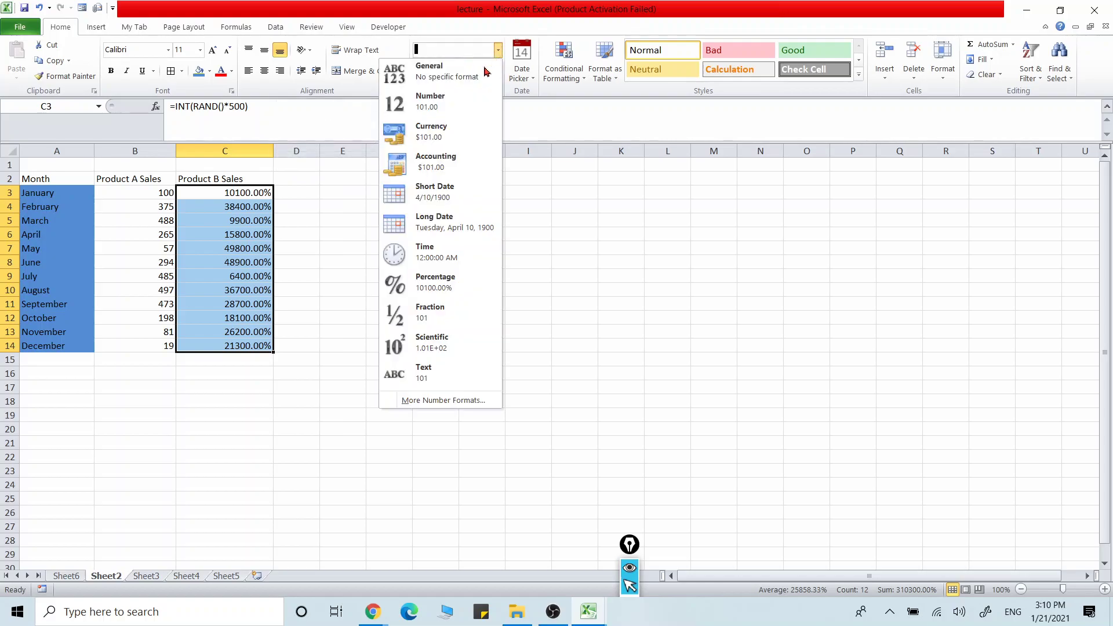
click(457, 109)
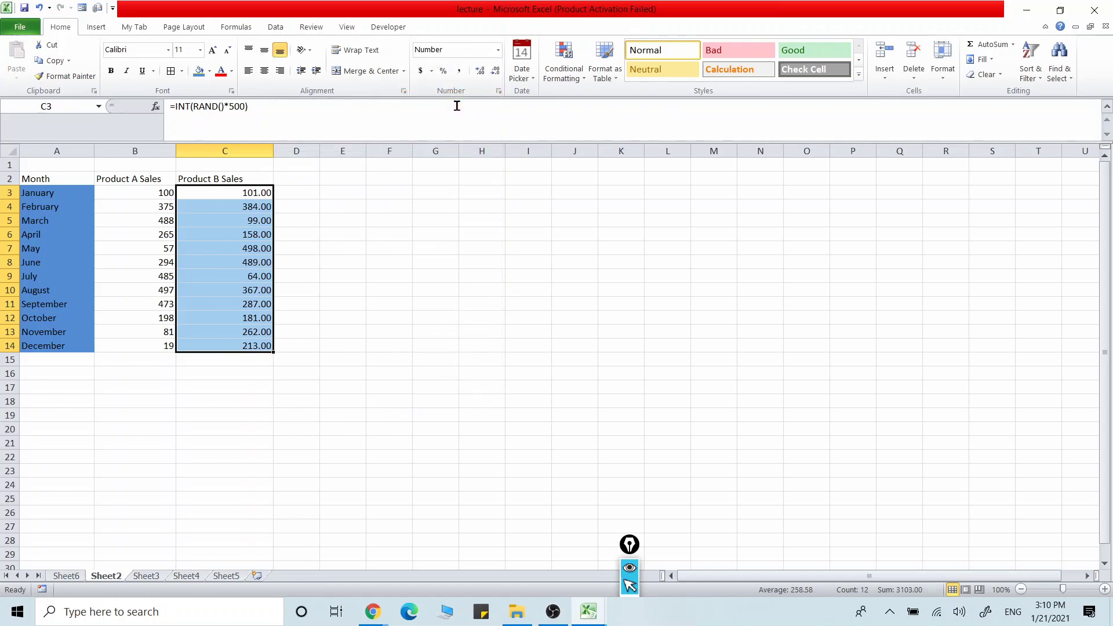
click(497, 51)
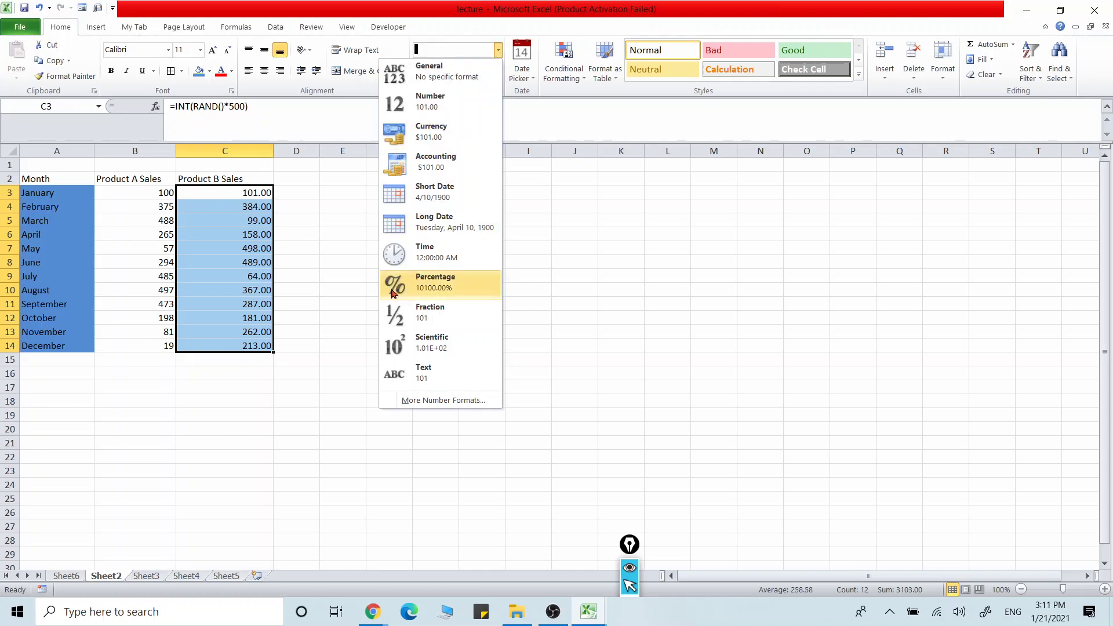
click(433, 375)
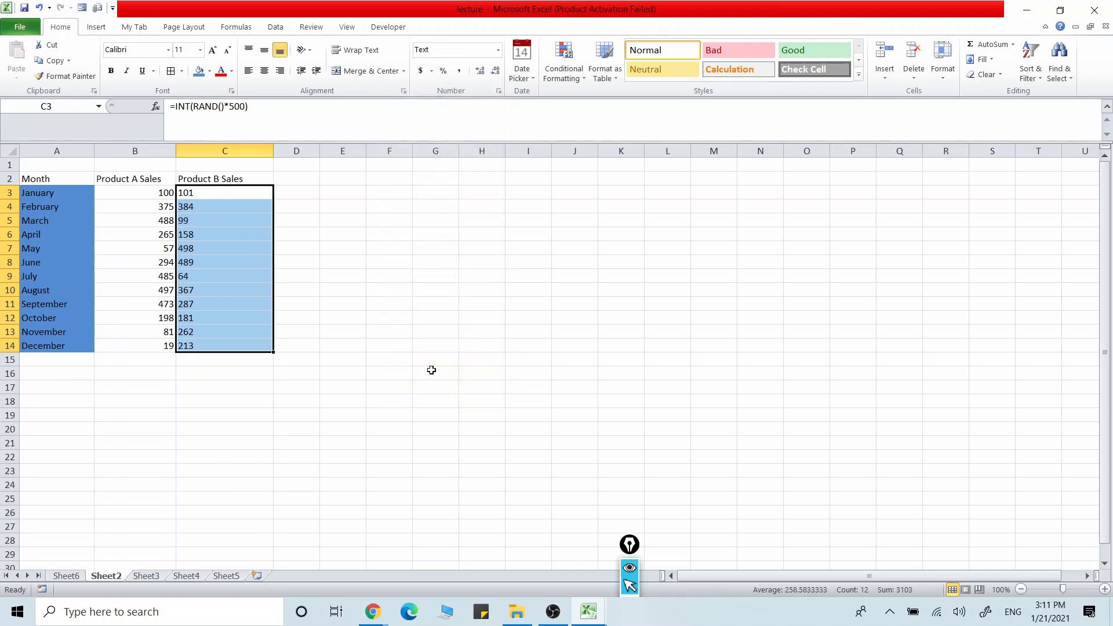
click(360, 338)
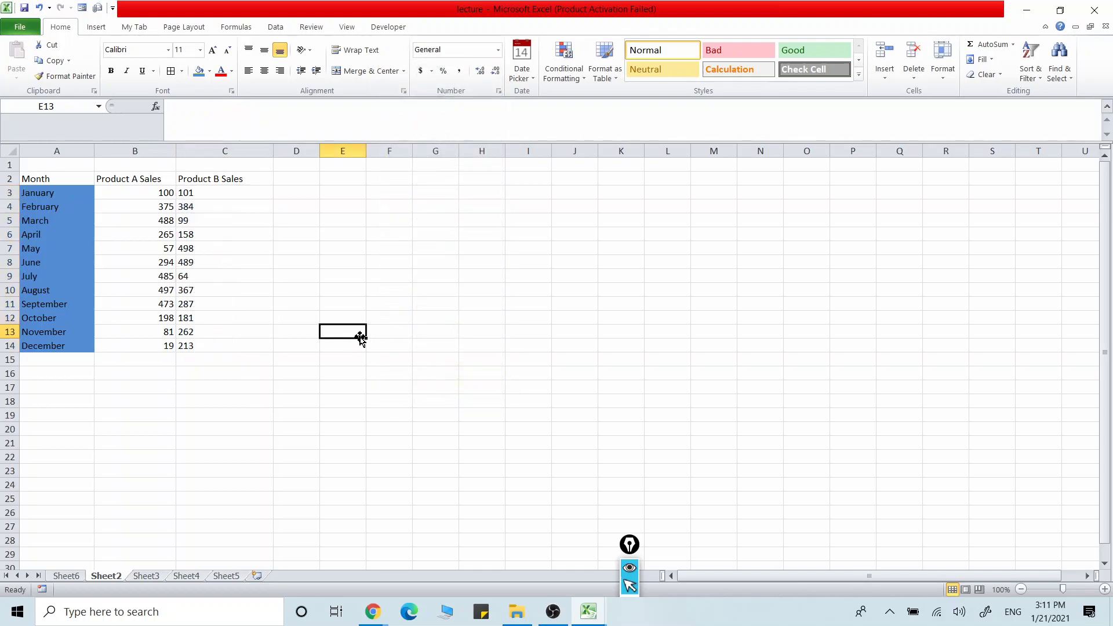
- Enter the formula =C3+1 in cell D3, beside January's Product B value
click(215, 193)
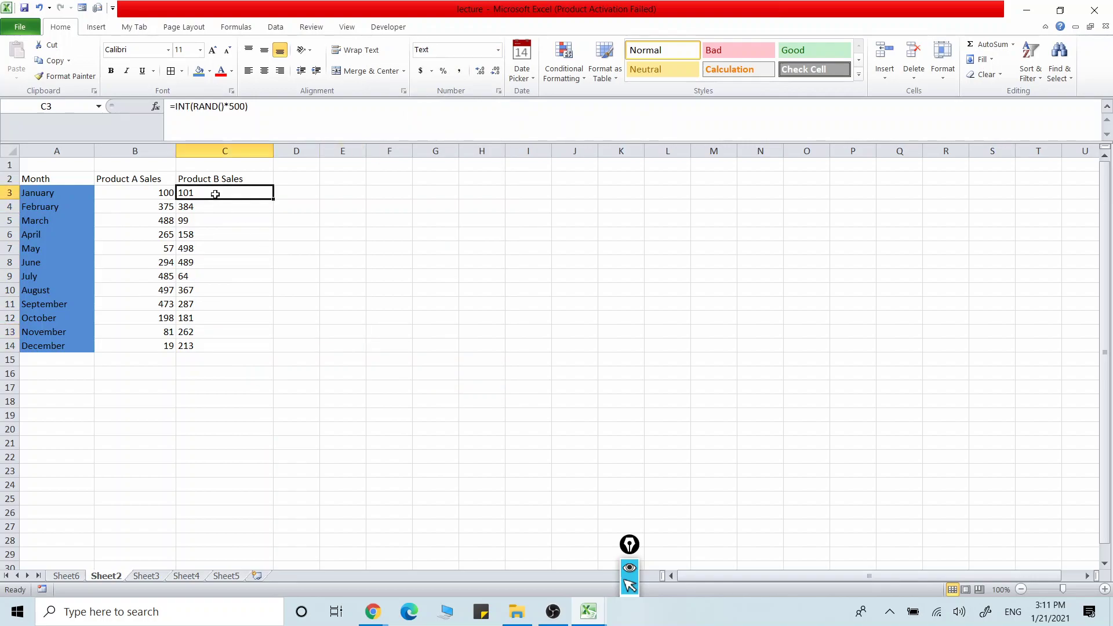
drag(239, 185, 220, 349)
click(295, 193)
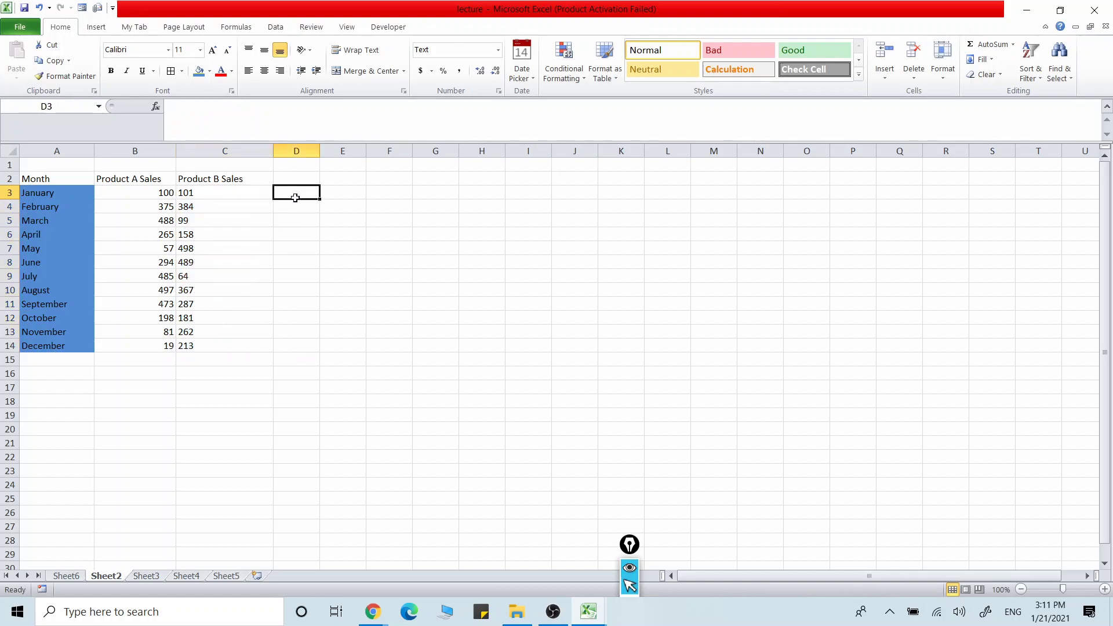
double_click(297, 192)
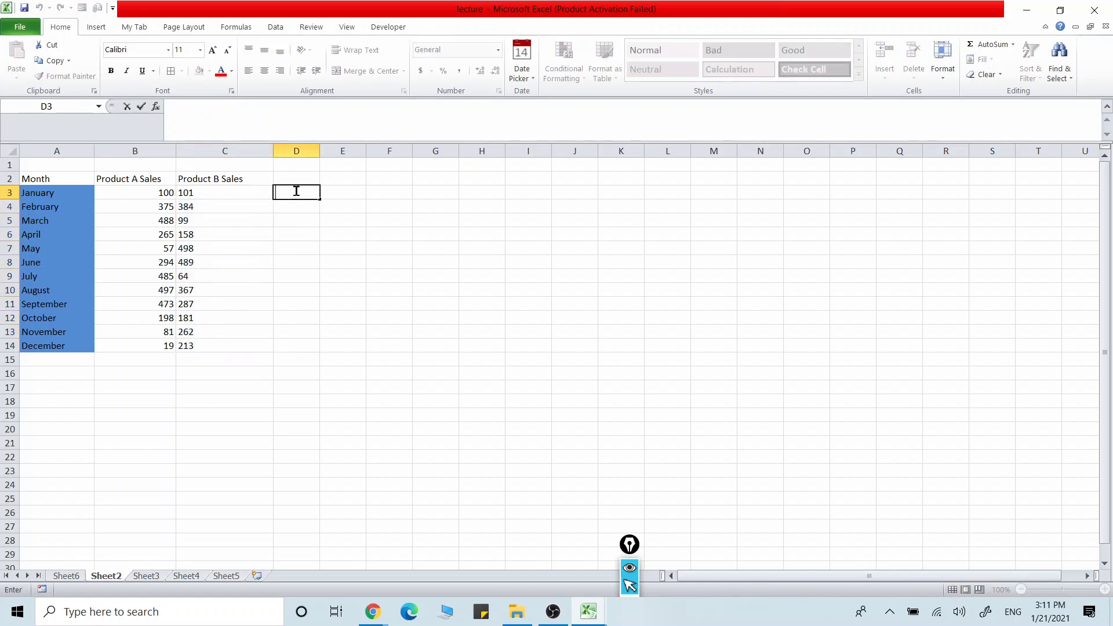
text(=)
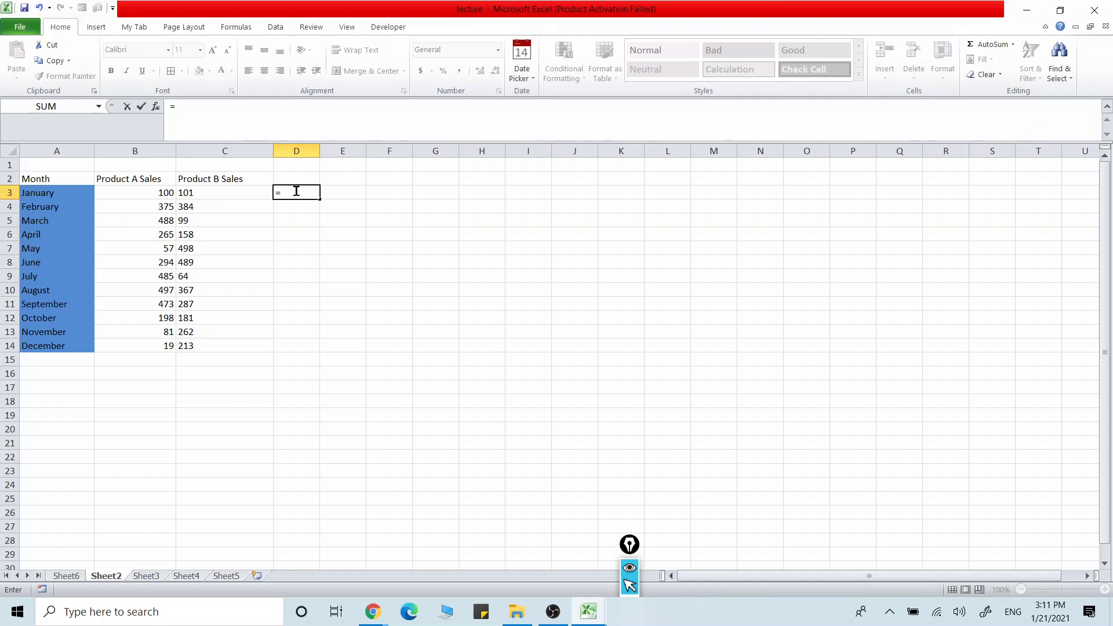
click(246, 192)
text(+1)
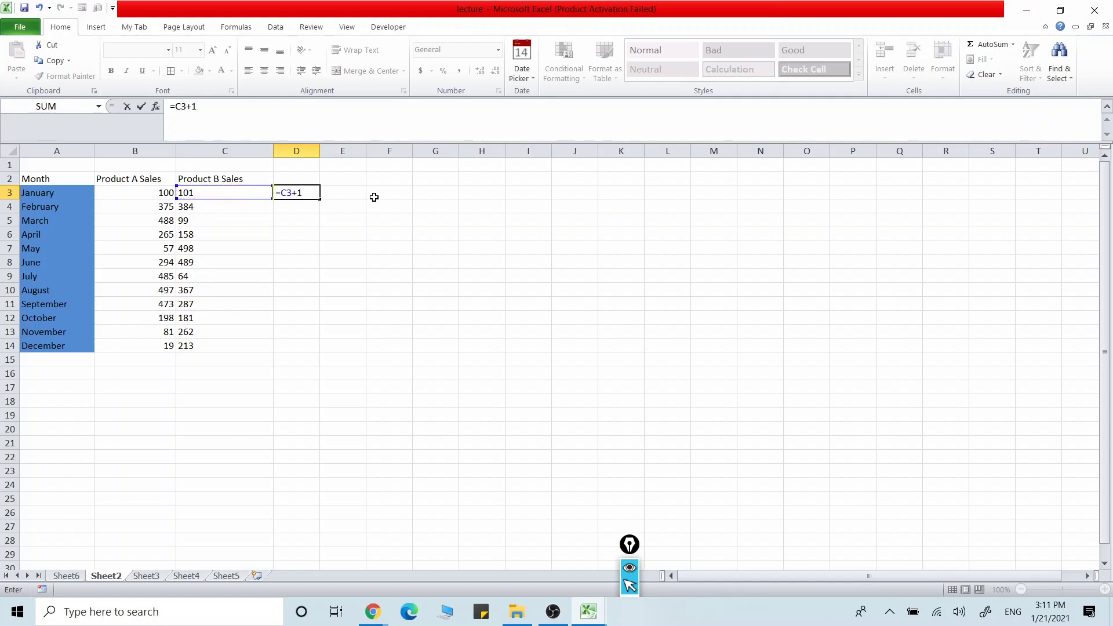
click(332, 236)
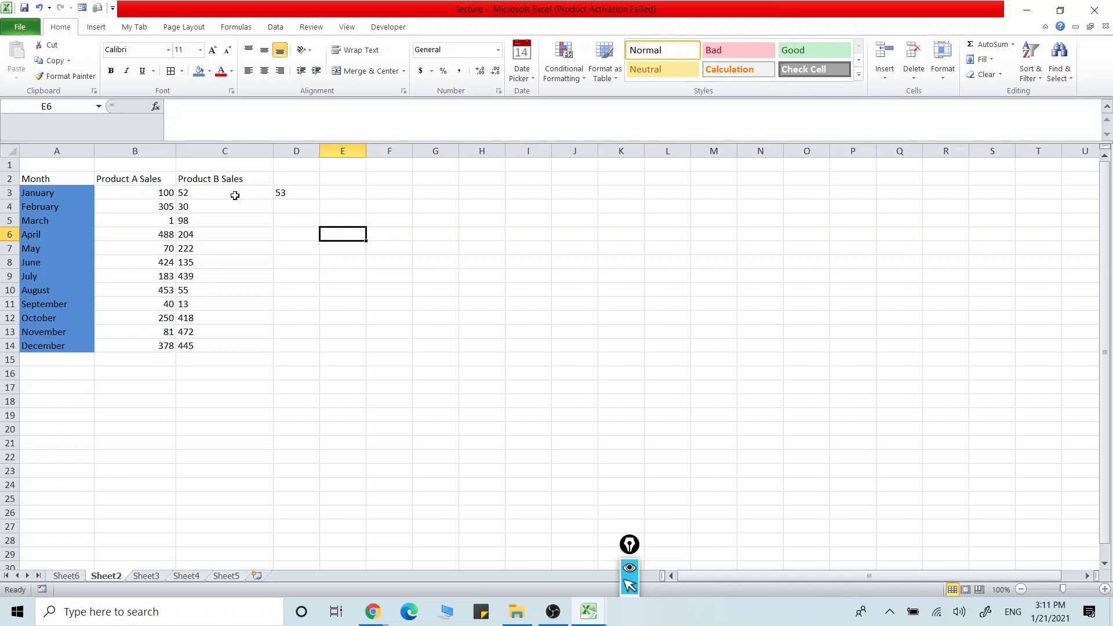
- Reapply the Text number format to the Product B sales in C3:C14
drag(234, 196, 222, 349)
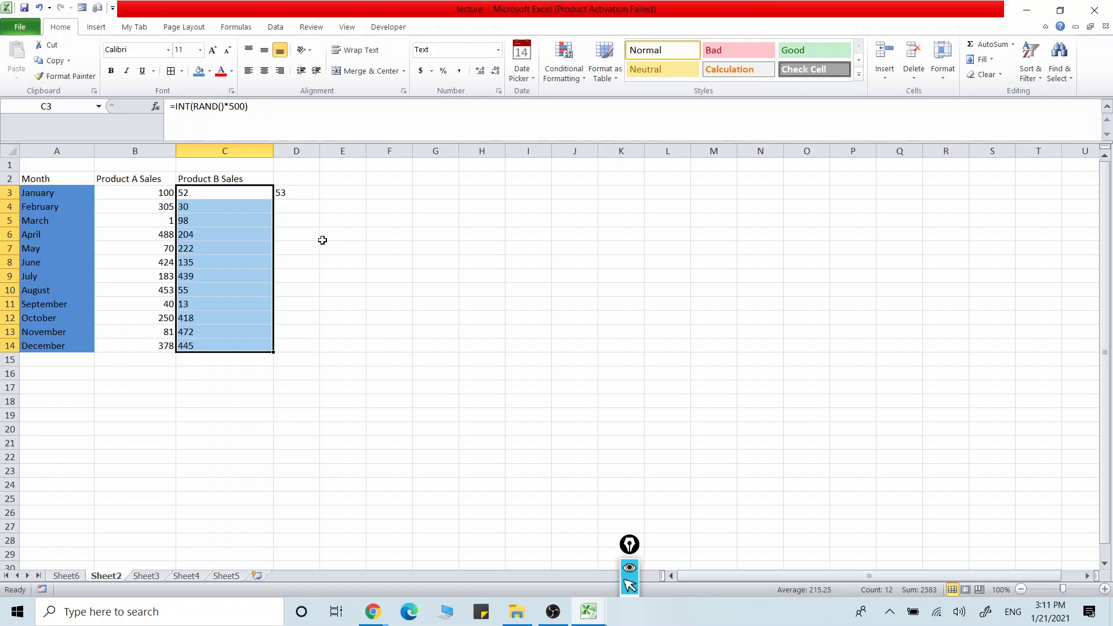
click(309, 261)
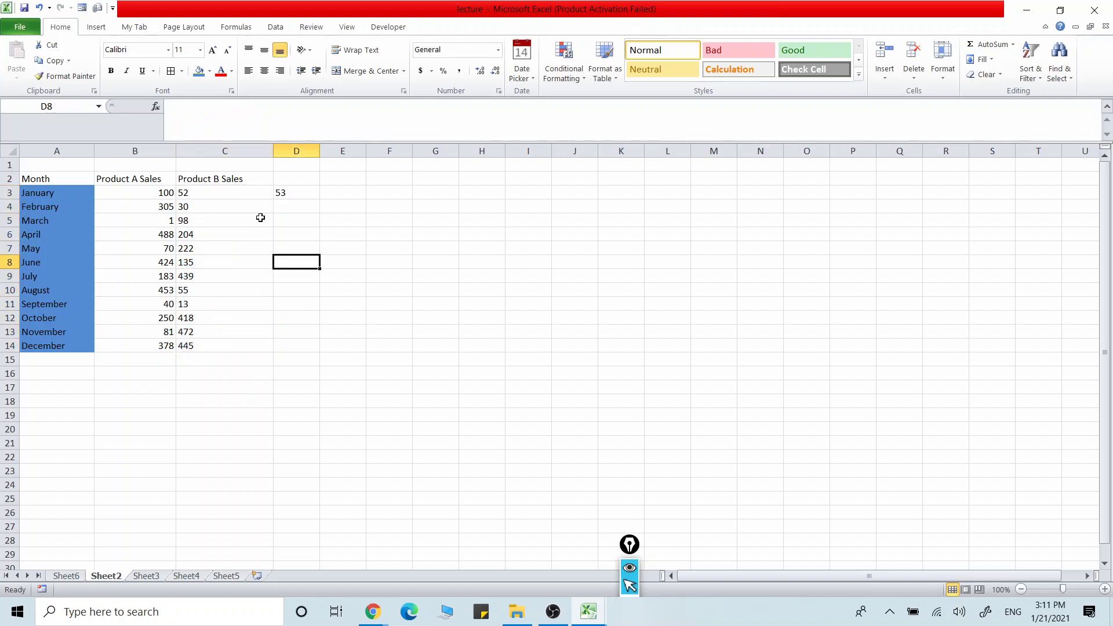
drag(221, 191, 216, 346)
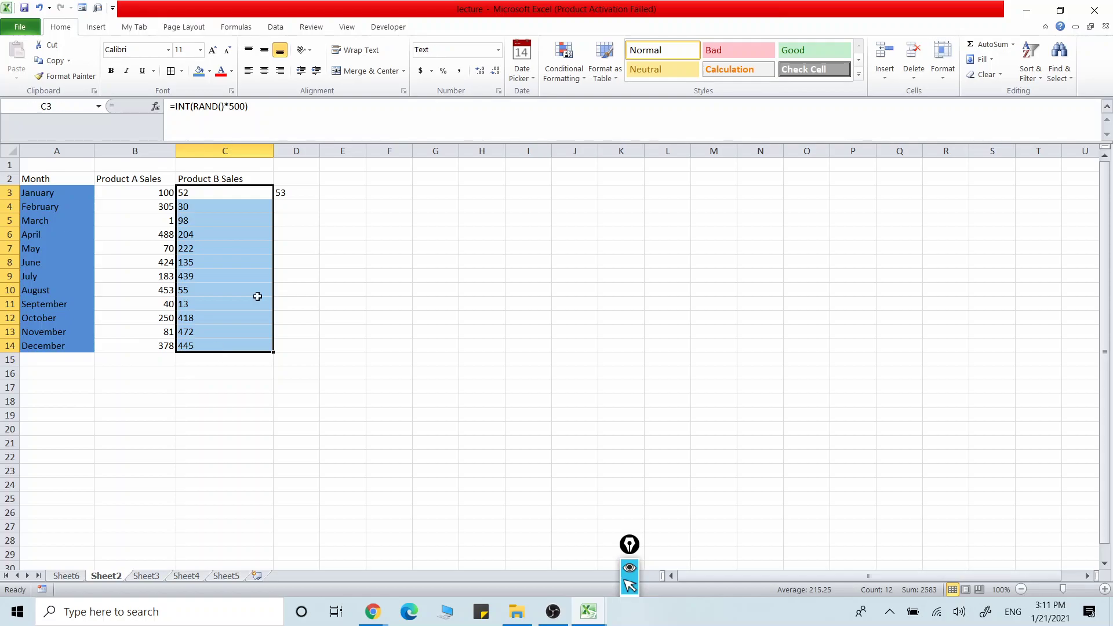
click(499, 51)
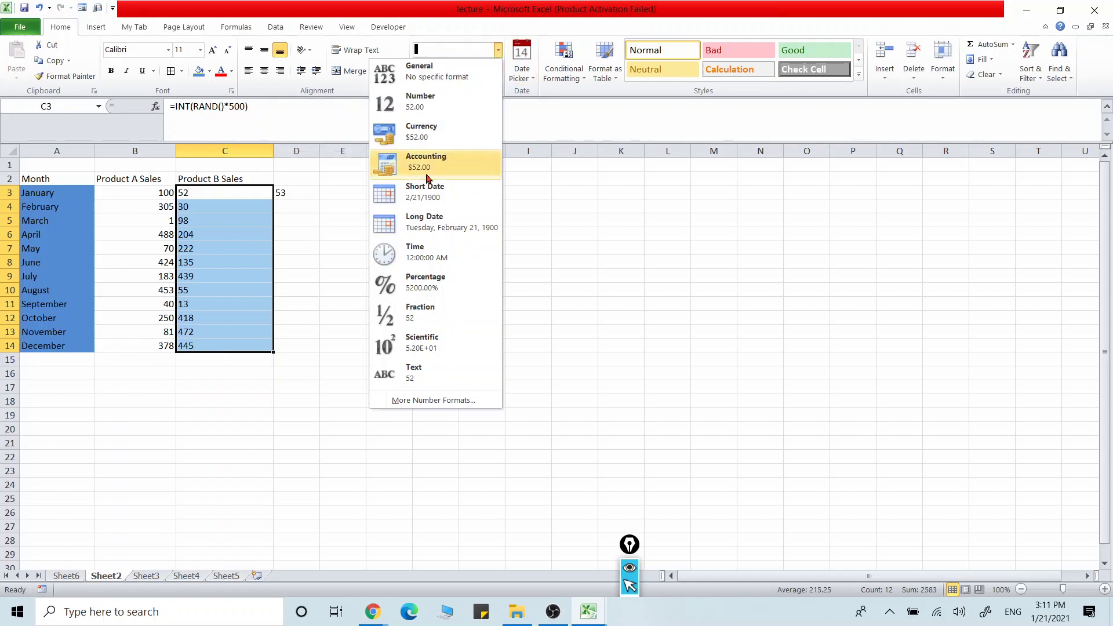
click(409, 370)
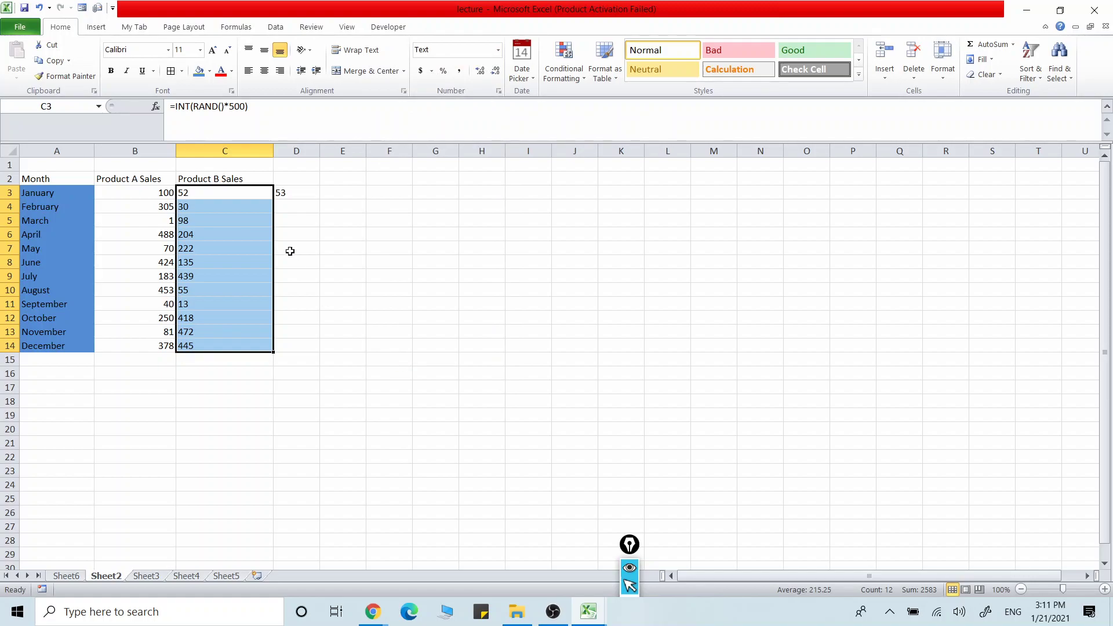
- Inspect the formulas in C3 and D3 to compare the text-formatted cell with the calculation based on it
click(226, 195)
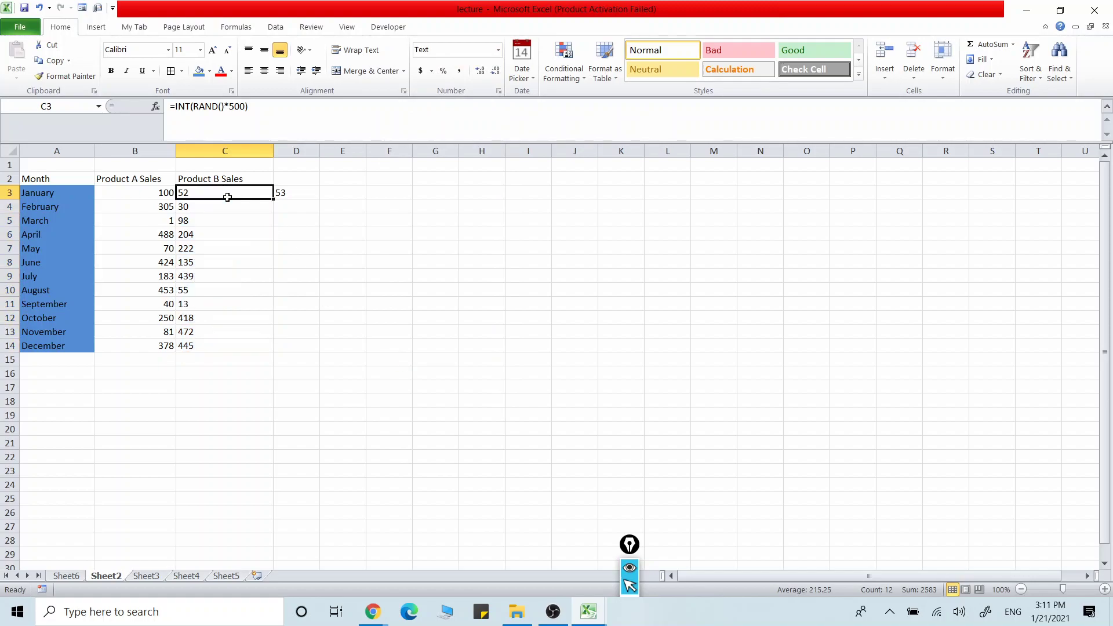
click(296, 193)
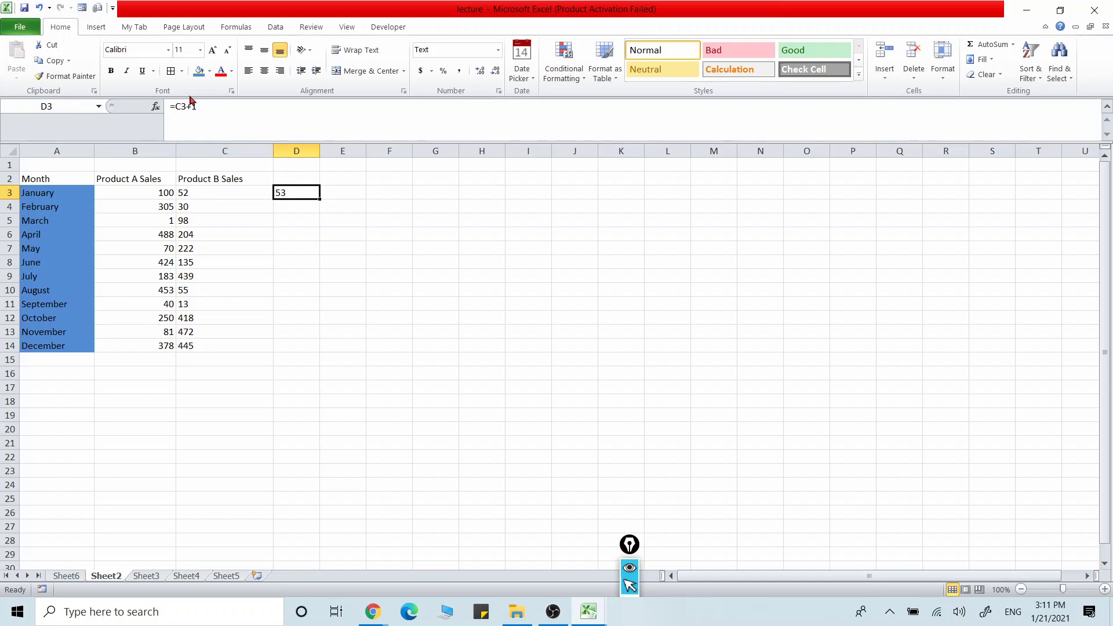
click(302, 231)
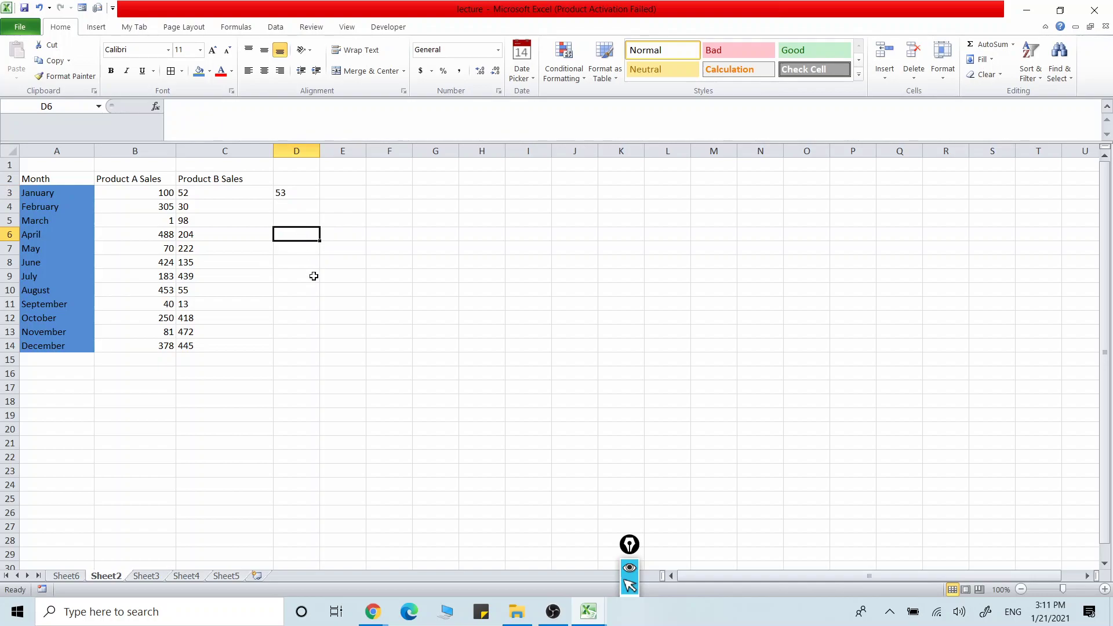
click(355, 327)
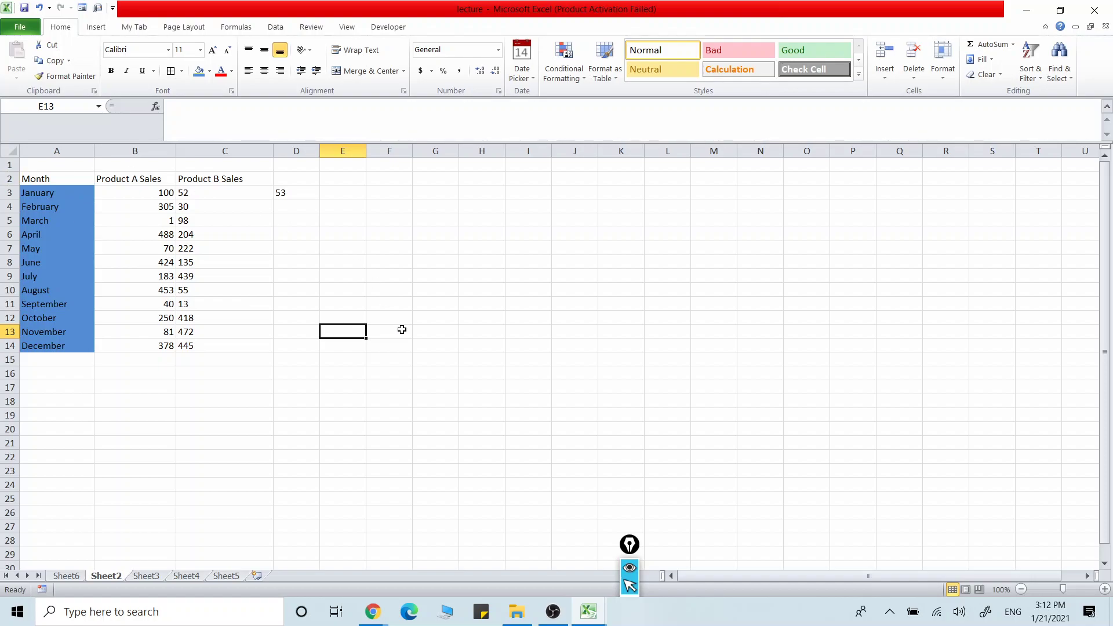
- View the print preview of the sales sheet and return to the worksheet
key(ctrl+p)
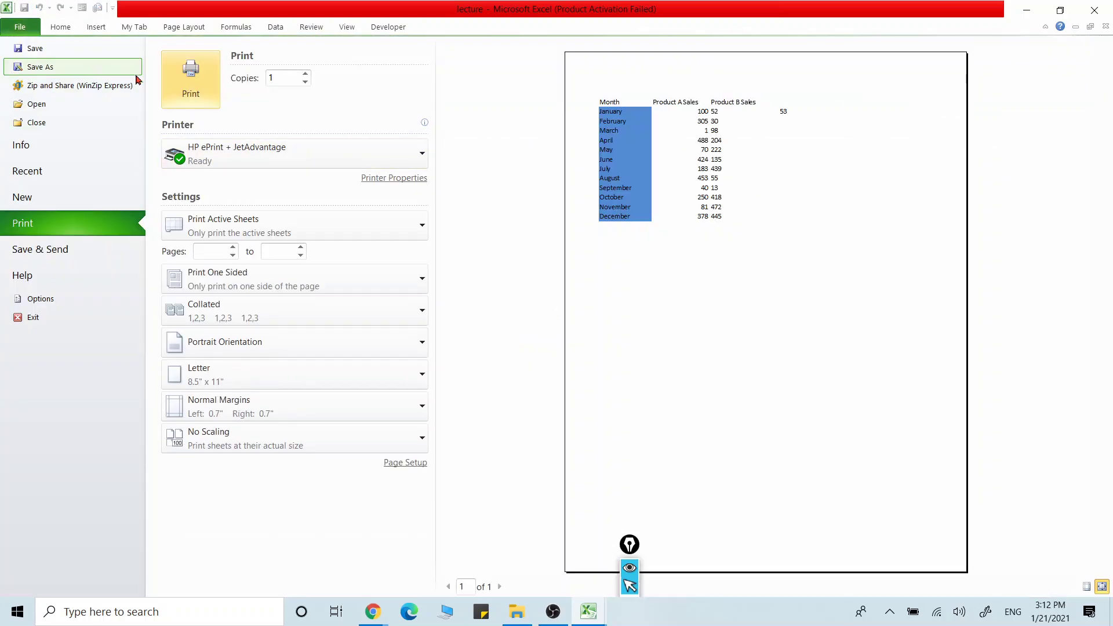
click(46, 56)
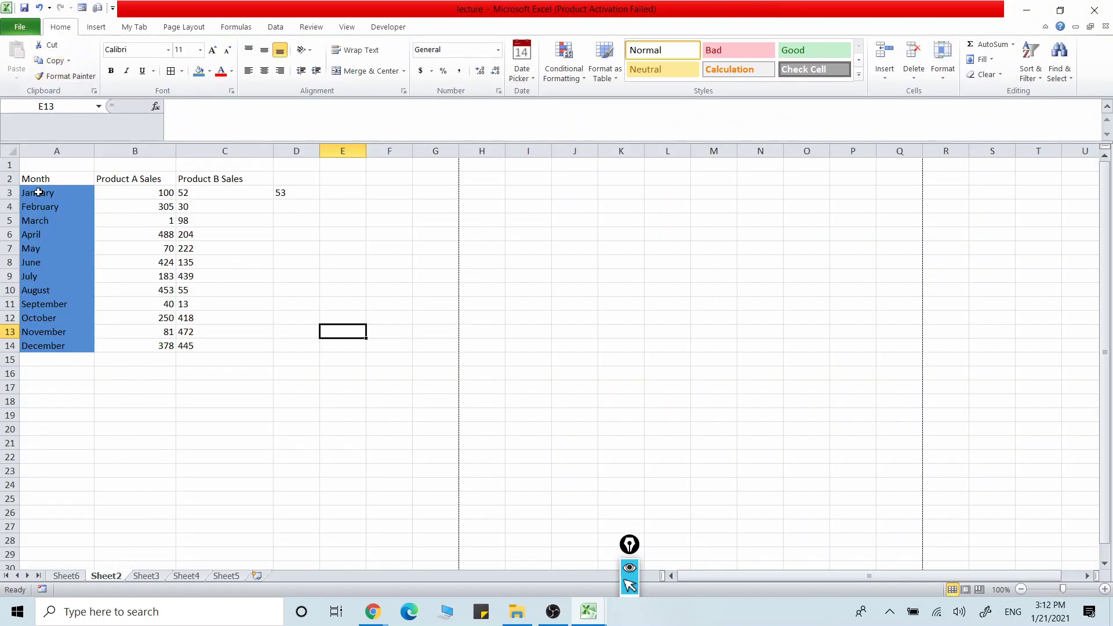
click(519, 329)
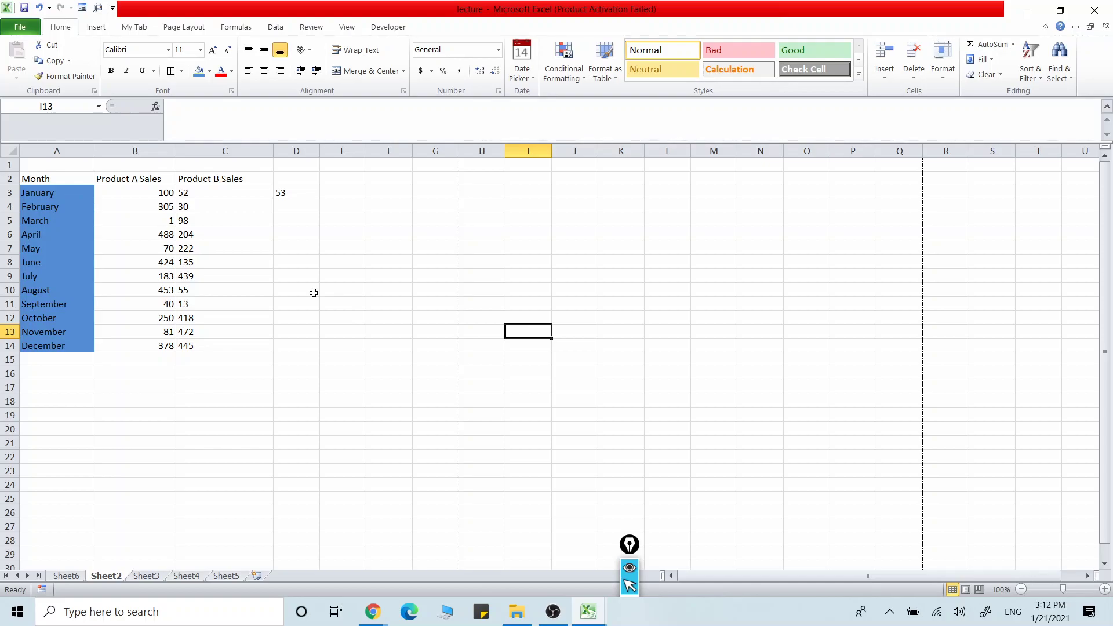
- Create a new blank workbook and switch back to the lecture workbook
key(ctrl+n)
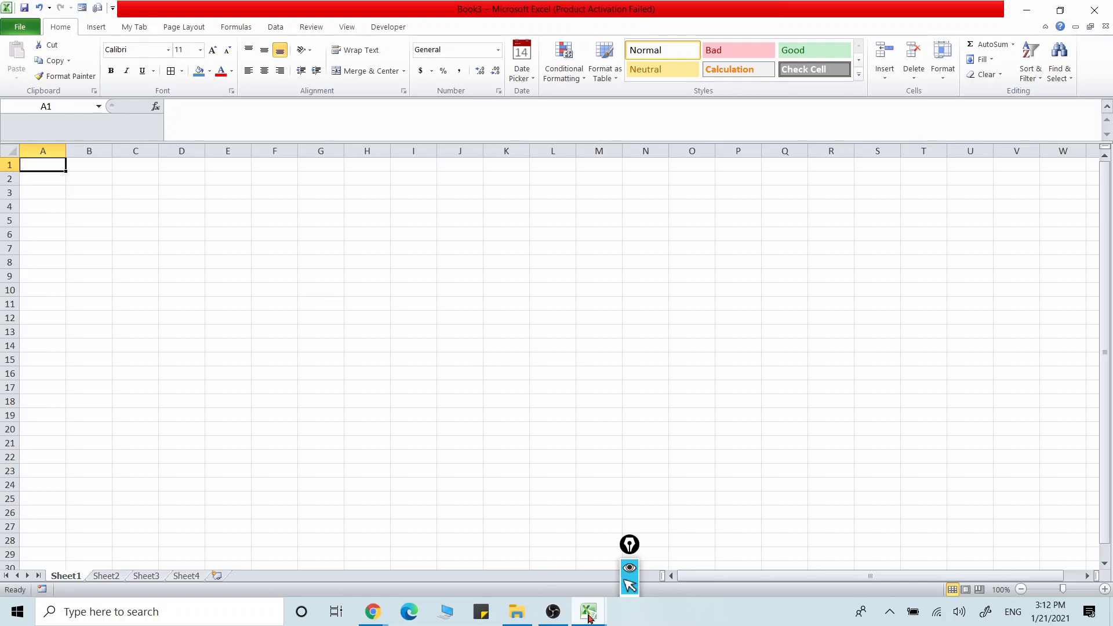
mouse_move(587, 611)
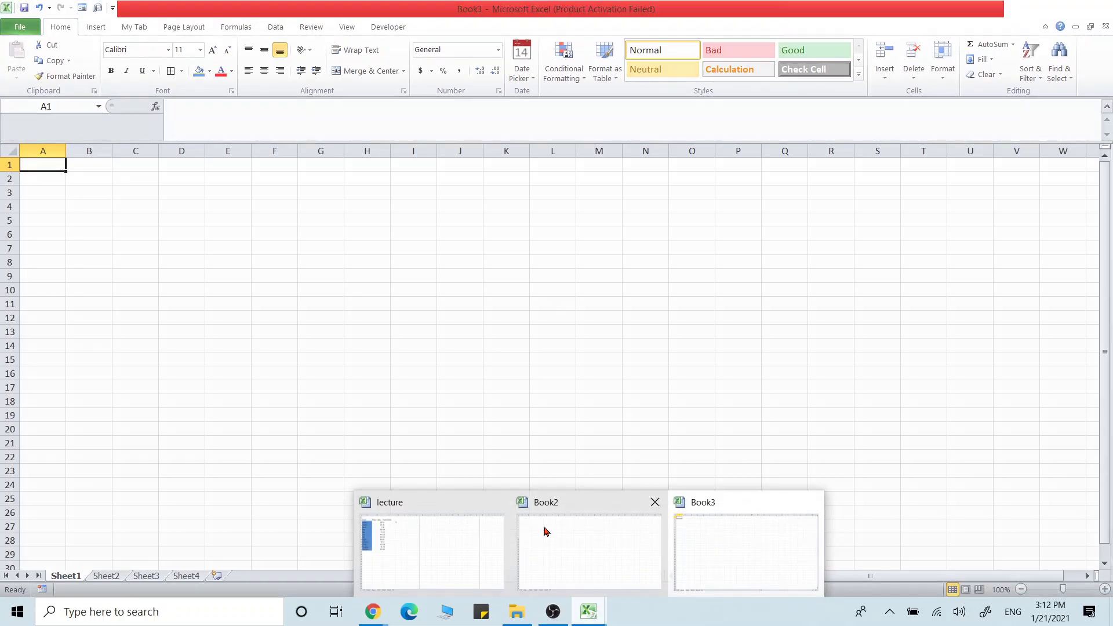
click(454, 530)
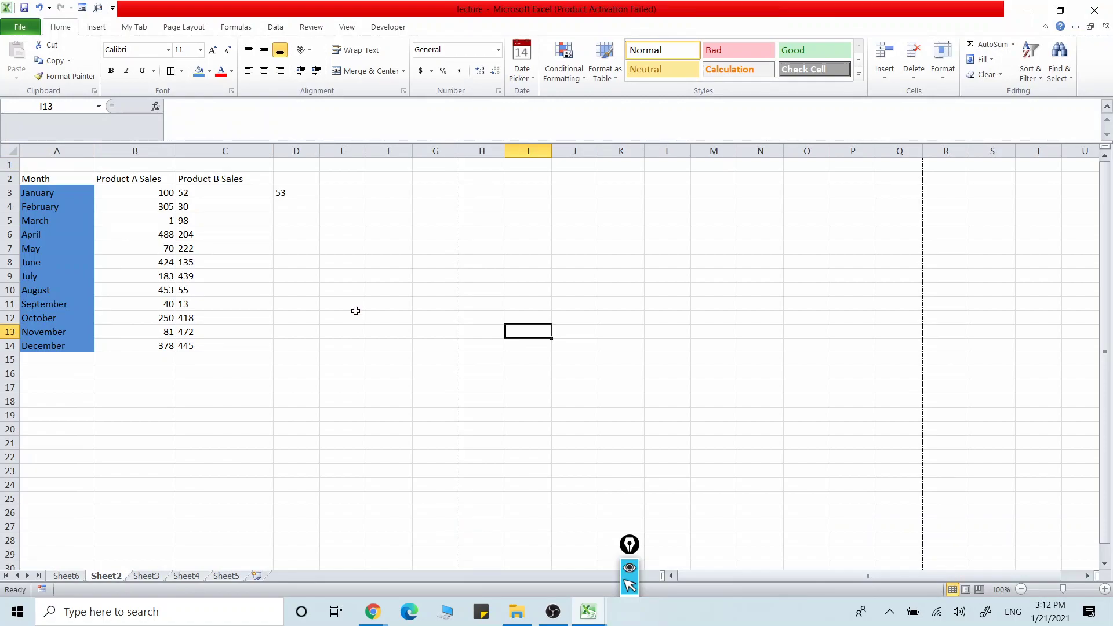
- Copy April's Product B sales formula from C6 into cell F6
click(212, 232)
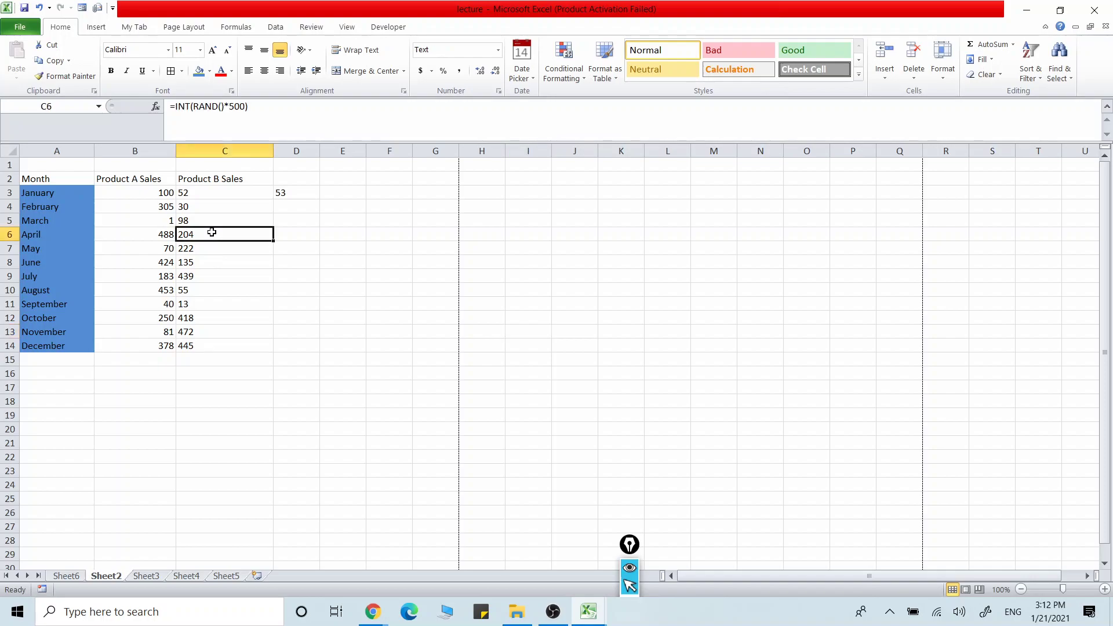
key(ctrl+c)
click(391, 233)
key(ctrl+v)
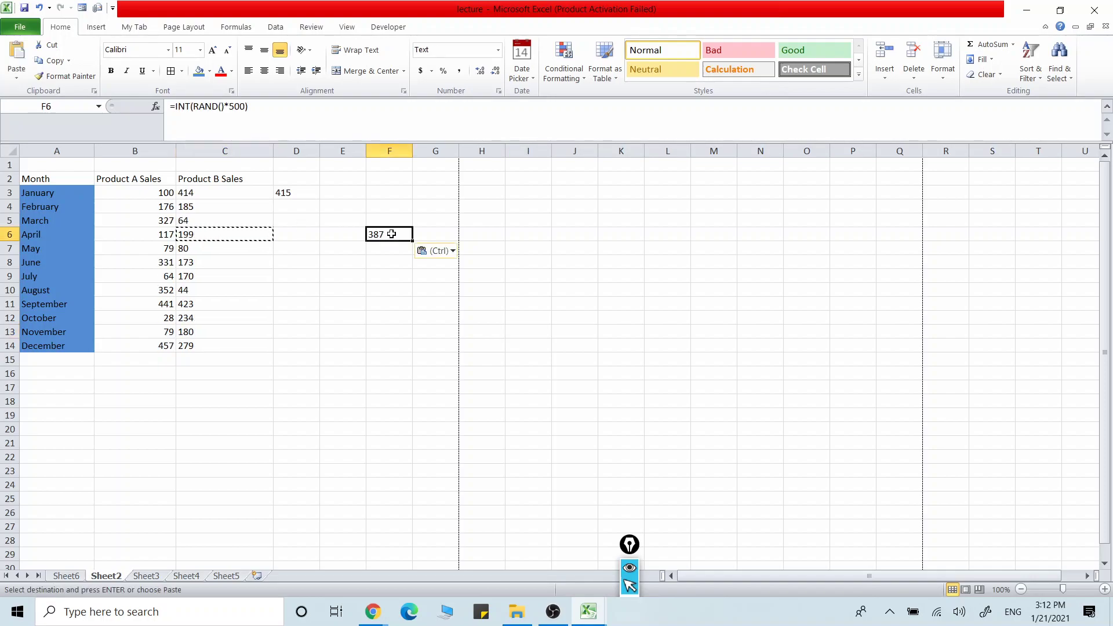
- Select an empty cell in row 18 and jump to the first cell of that row
click(407, 324)
click(367, 405)
key(Home)
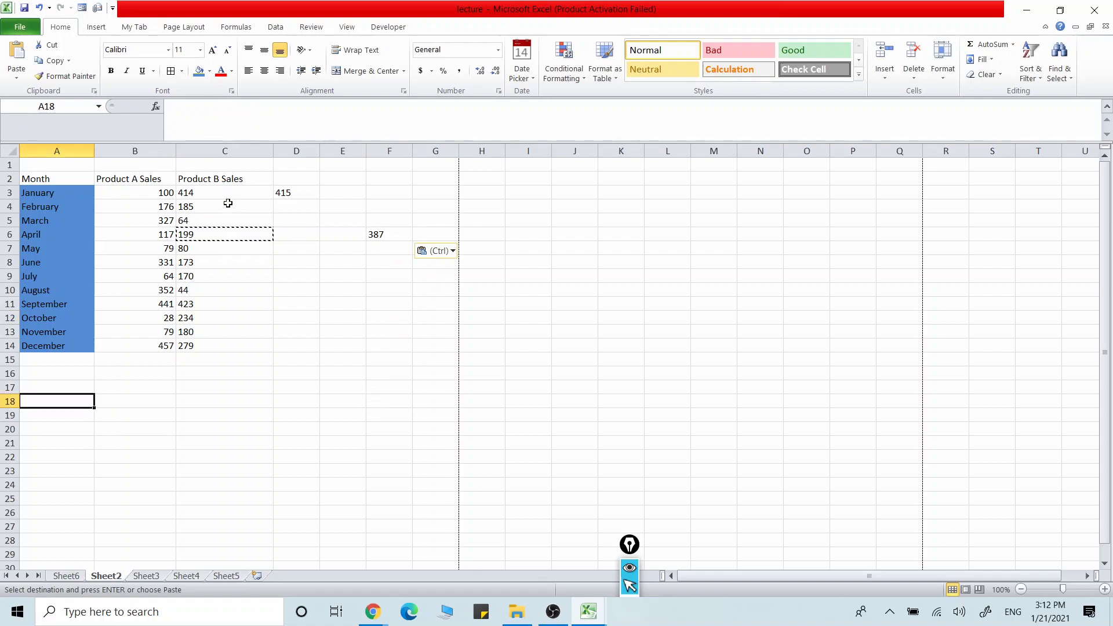
- Inspect the pasted formula in cell F6
click(397, 235)
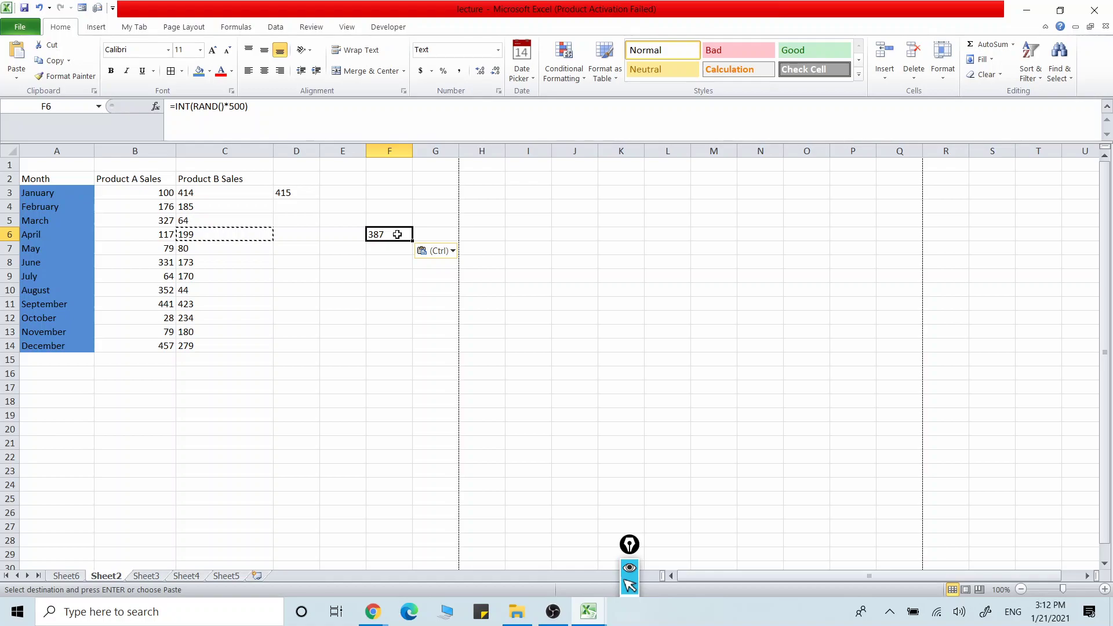
click(360, 300)
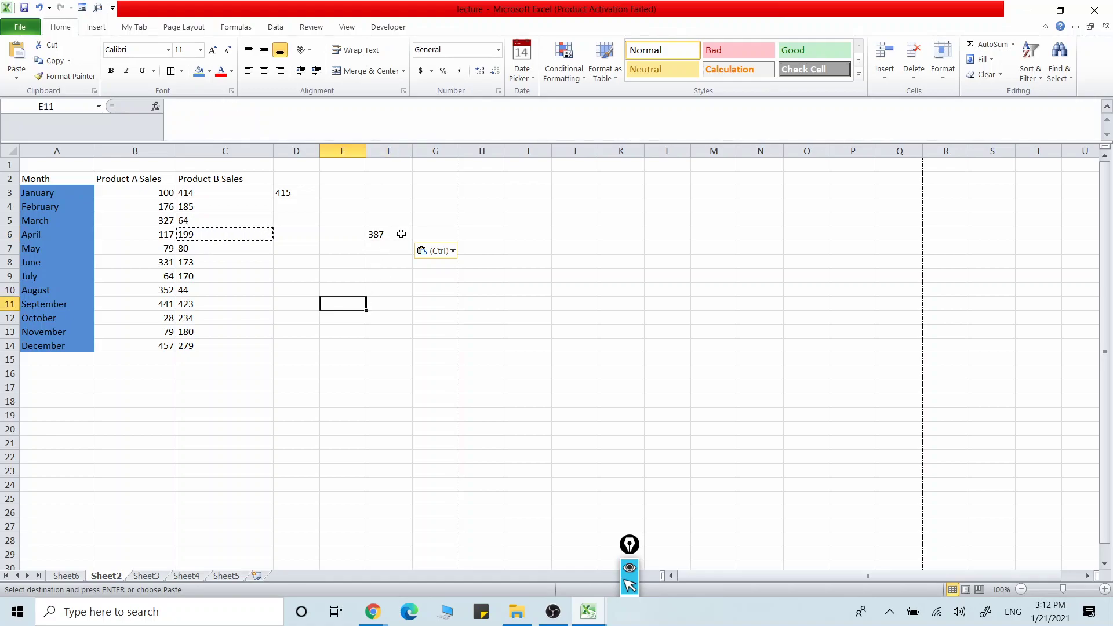
click(401, 234)
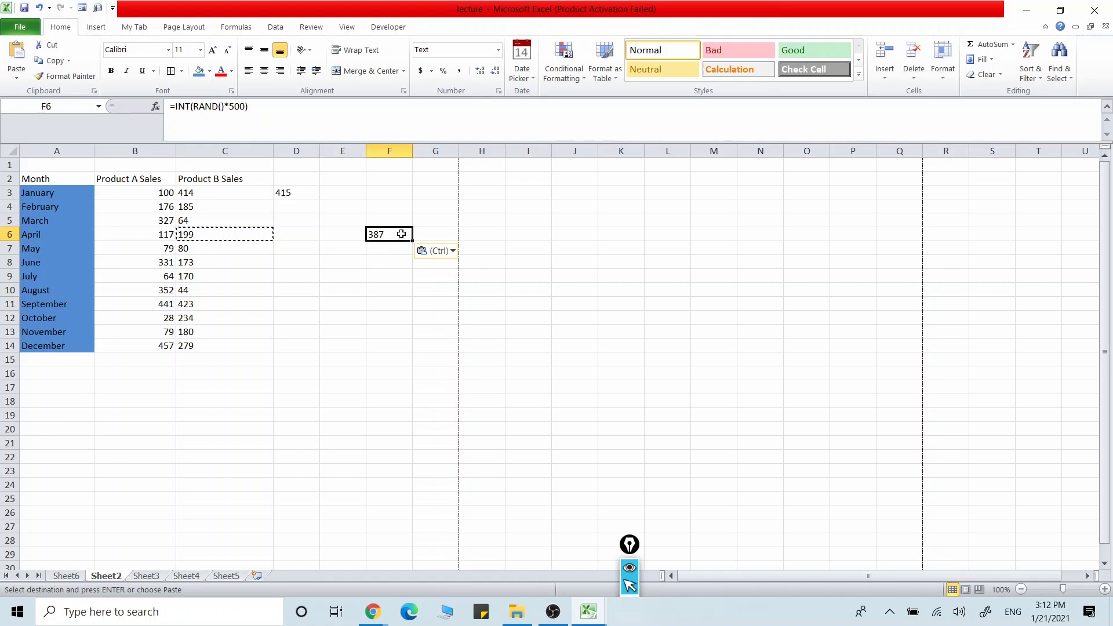
click(390, 261)
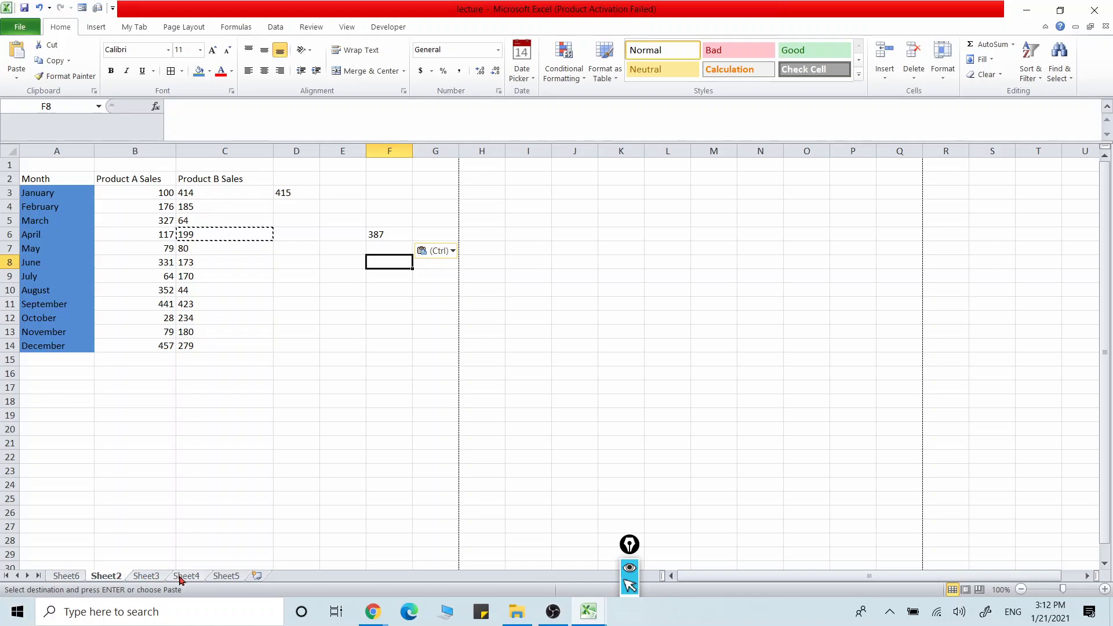
- Insert a new worksheet before Sheet5 and return to the sales table on Sheet2
click(237, 575)
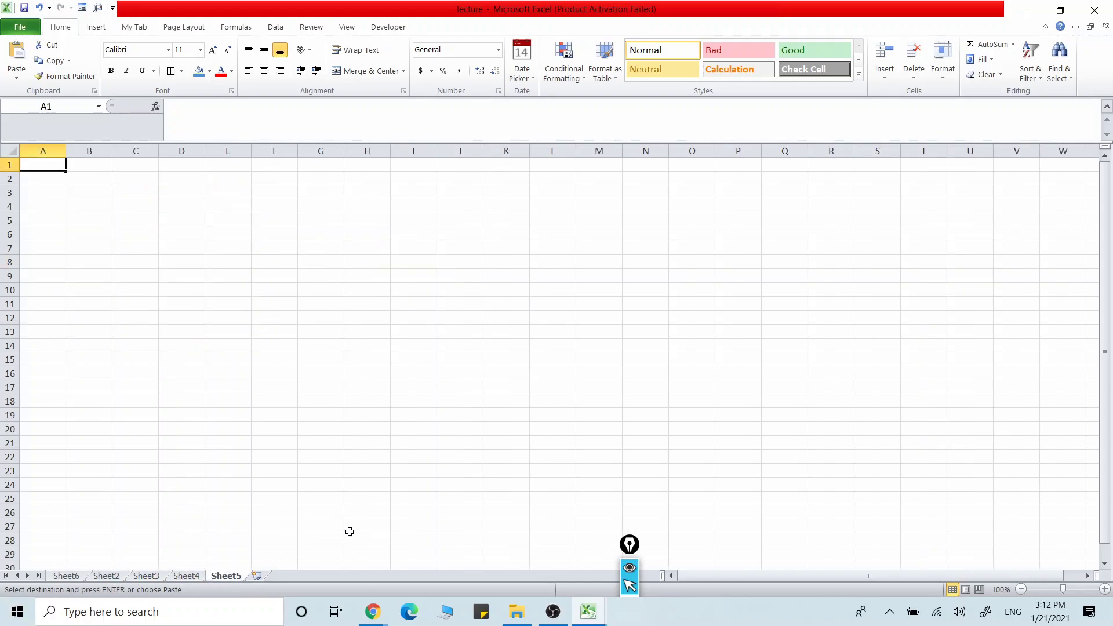
key(shift+F11)
click(68, 577)
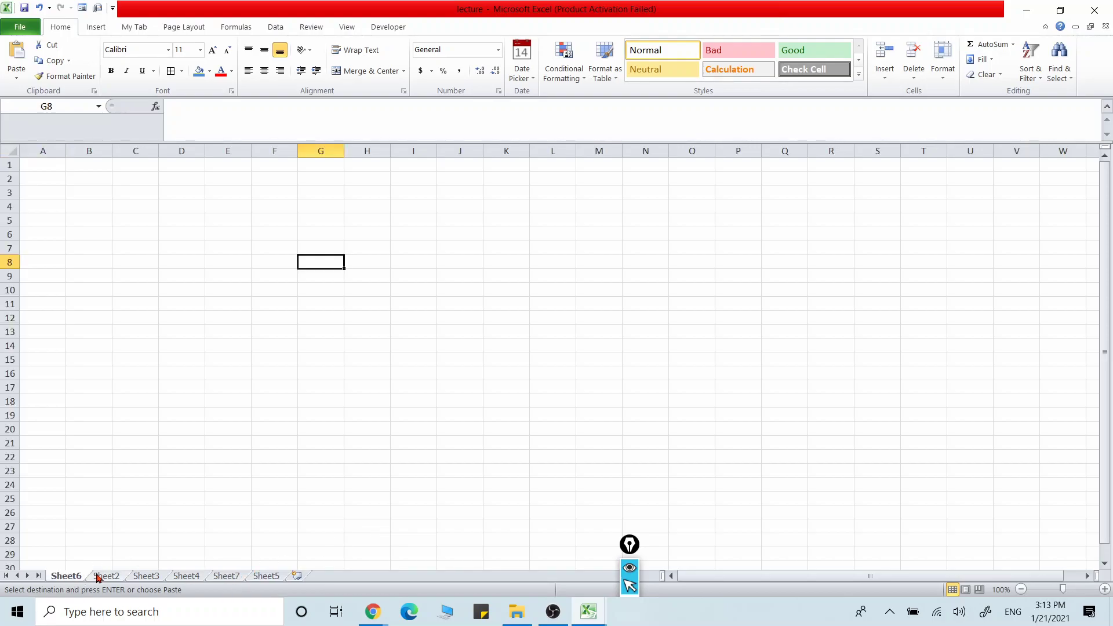
click(102, 575)
- Browse the Math & Trig functions and the available categories in Insert Function for cell D16, and cancel without inserting one
click(276, 374)
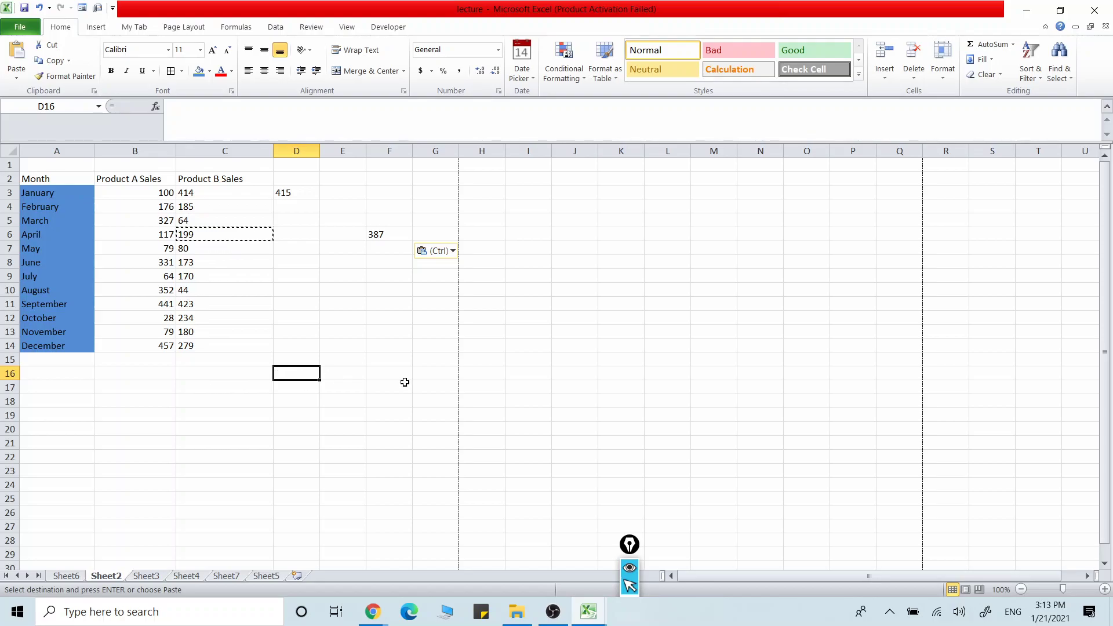
key(shift+F3)
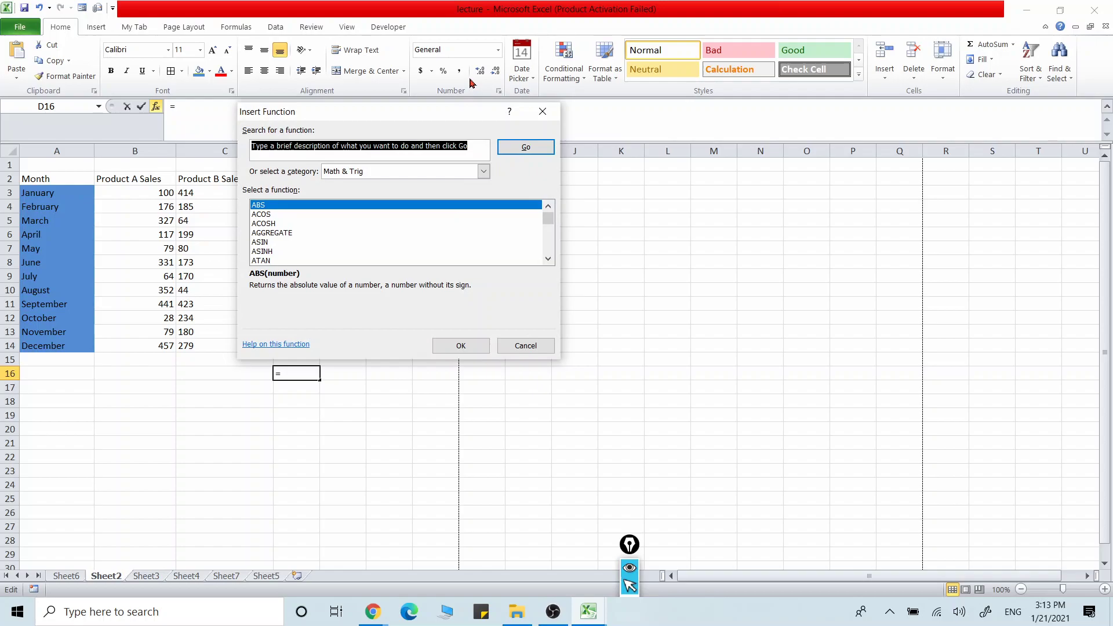
drag(459, 119, 581, 207)
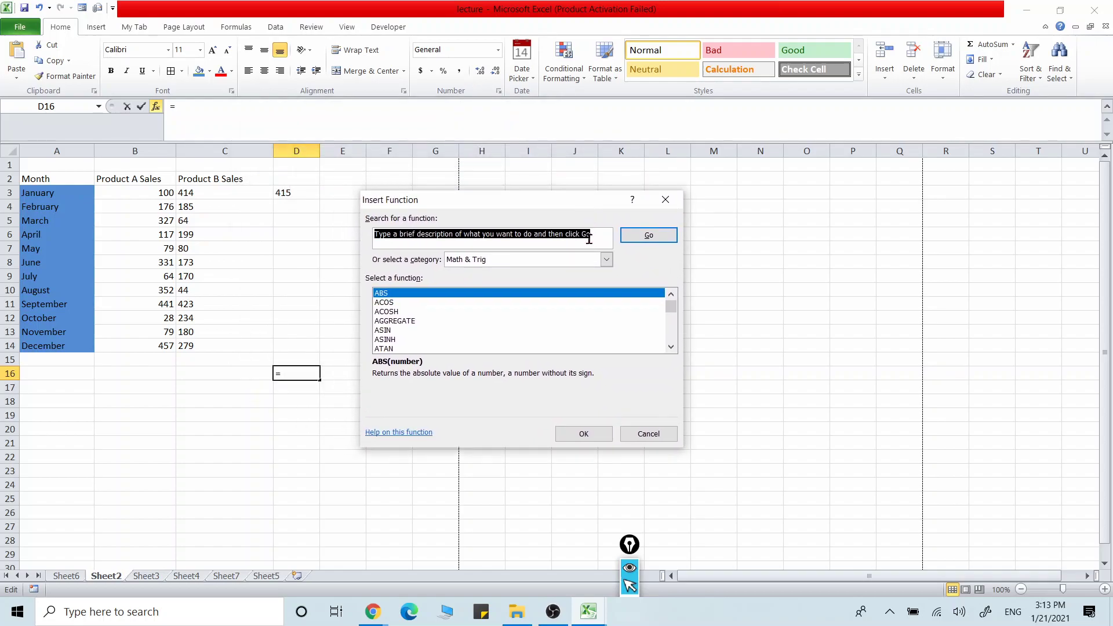
drag(670, 307, 670, 356)
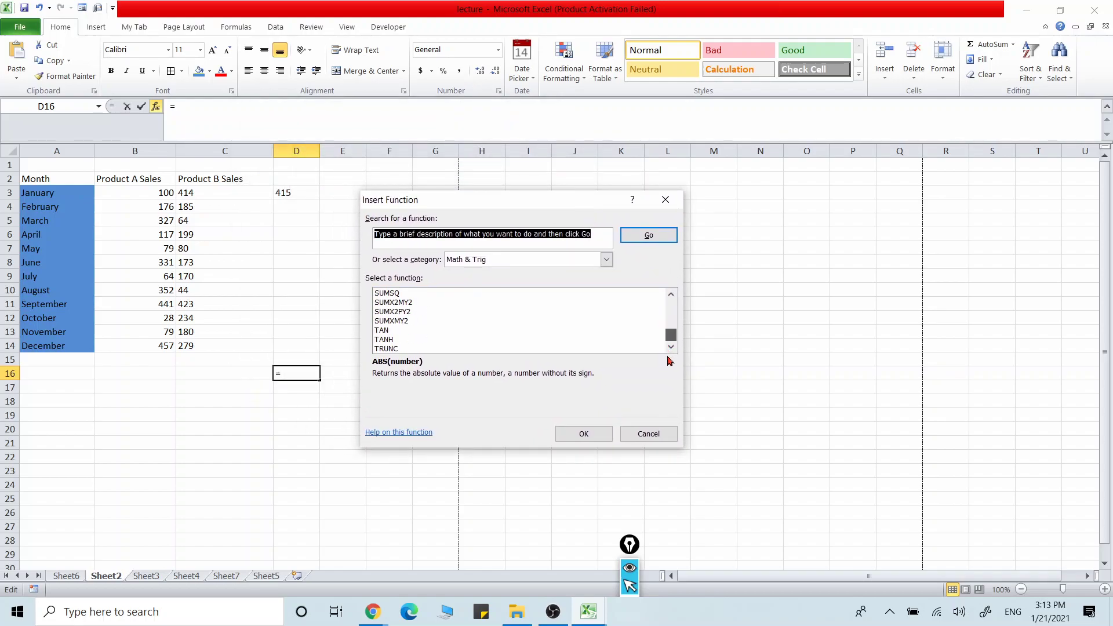
click(607, 260)
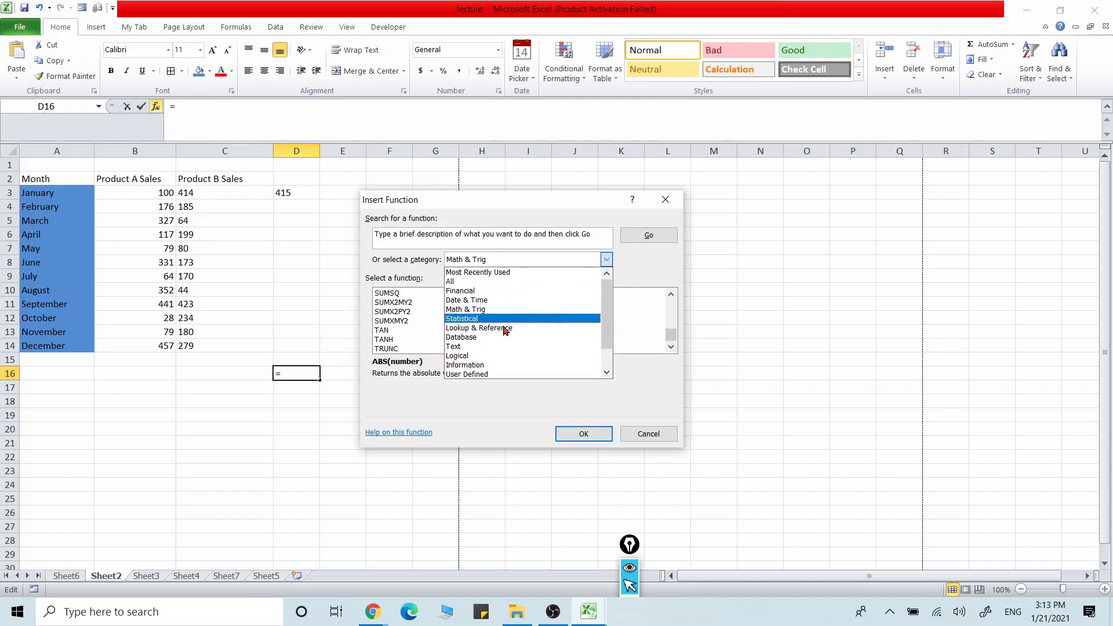
scroll(605, 326, down, 1)
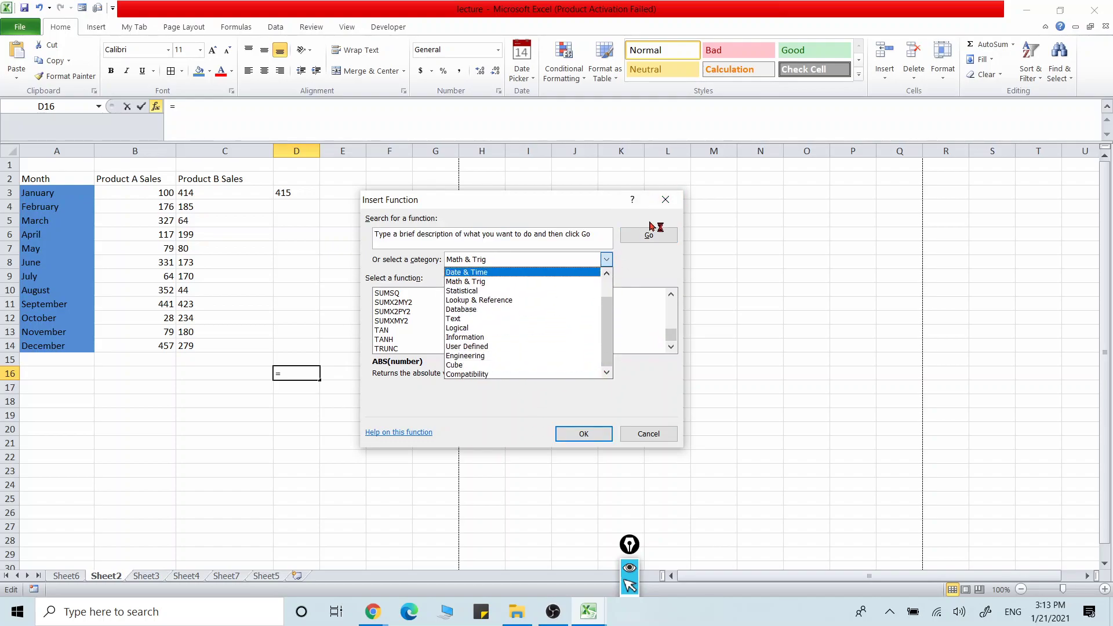
click(666, 200)
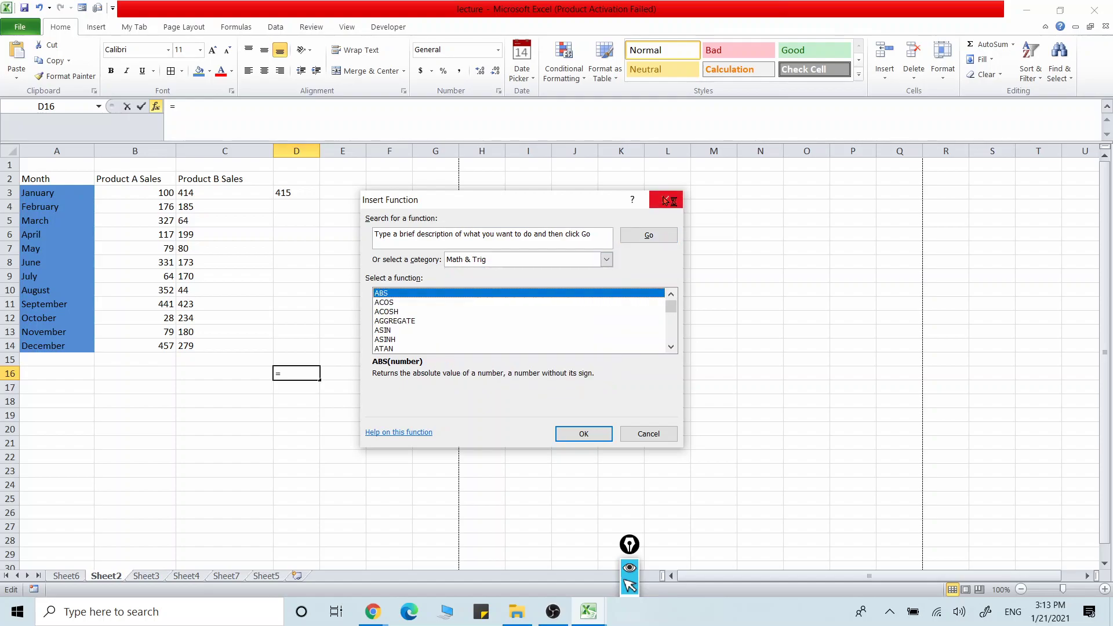
click(665, 202)
- Display the Function Library commands on the ribbon with cell D8 selected, and return to the sheet at F14
click(312, 259)
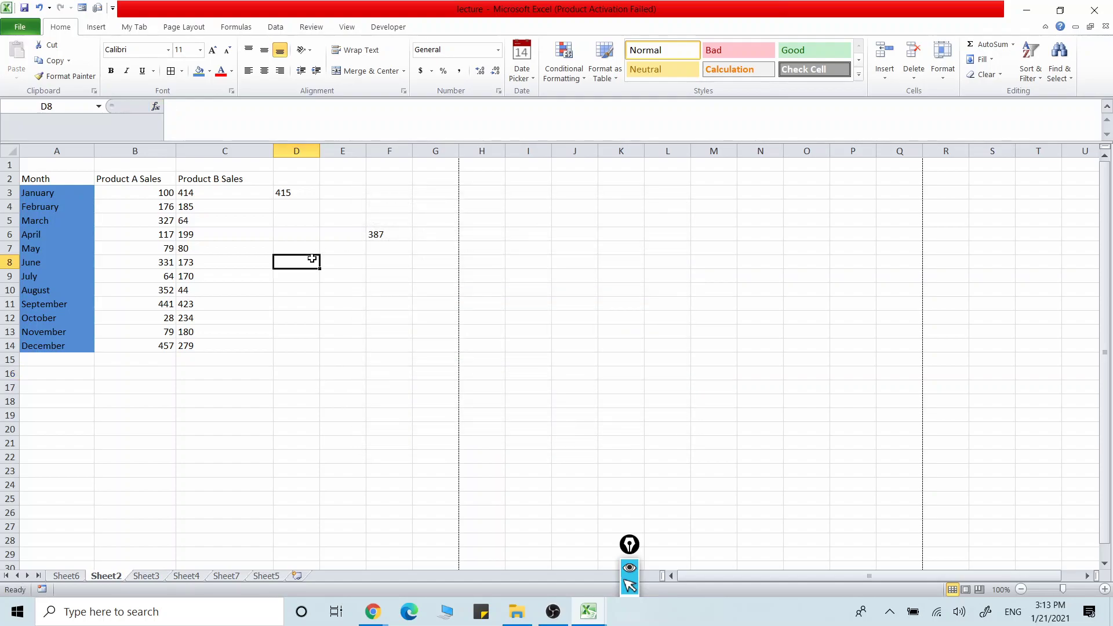
click(233, 28)
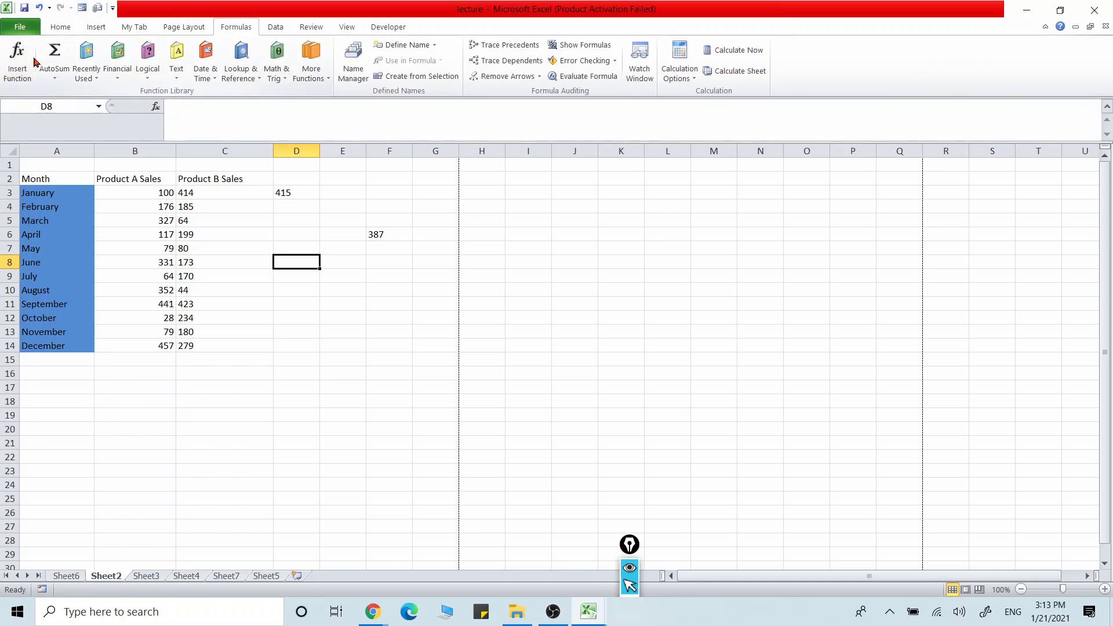
click(405, 347)
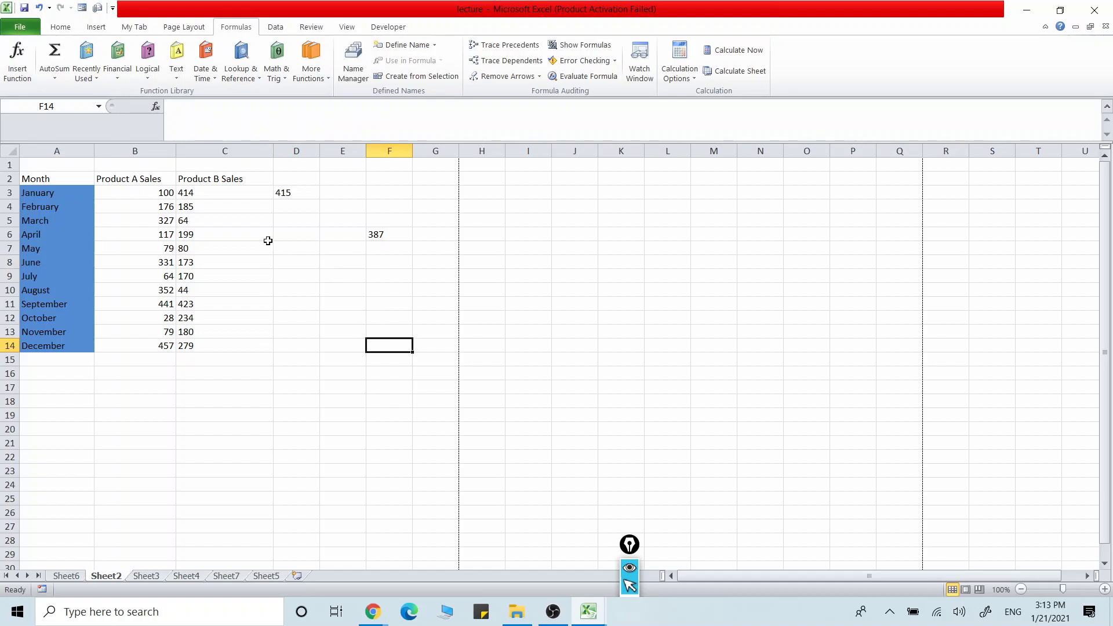